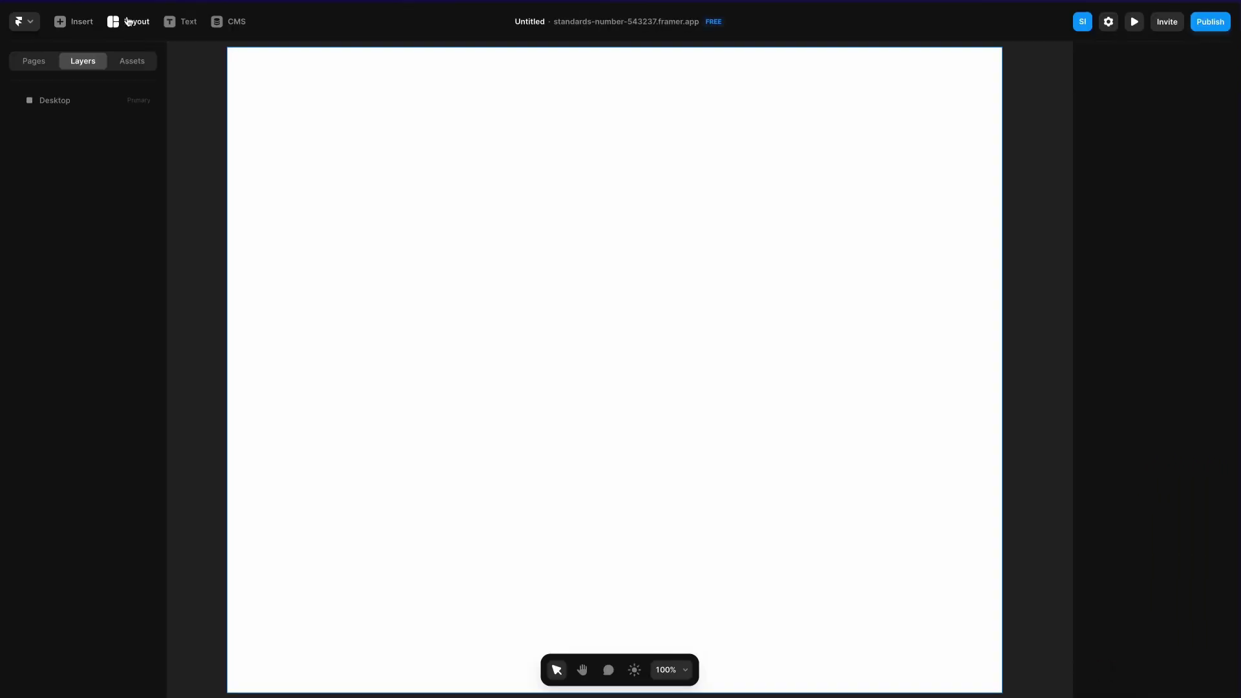
Draw a Rows layout about 1200 by 1000 that covers the entire Desktop page
{"action": "left_click", "coordinate": [129, 22]}
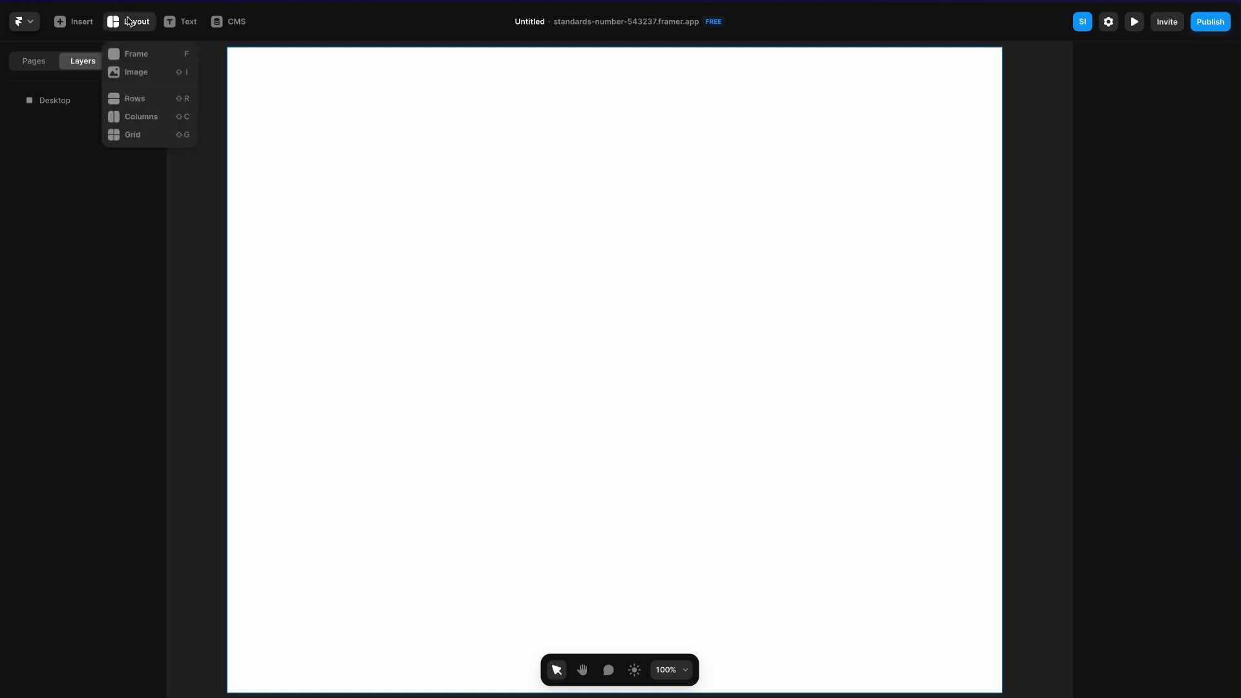
{"action": "left_click", "coordinate": [129, 98]}
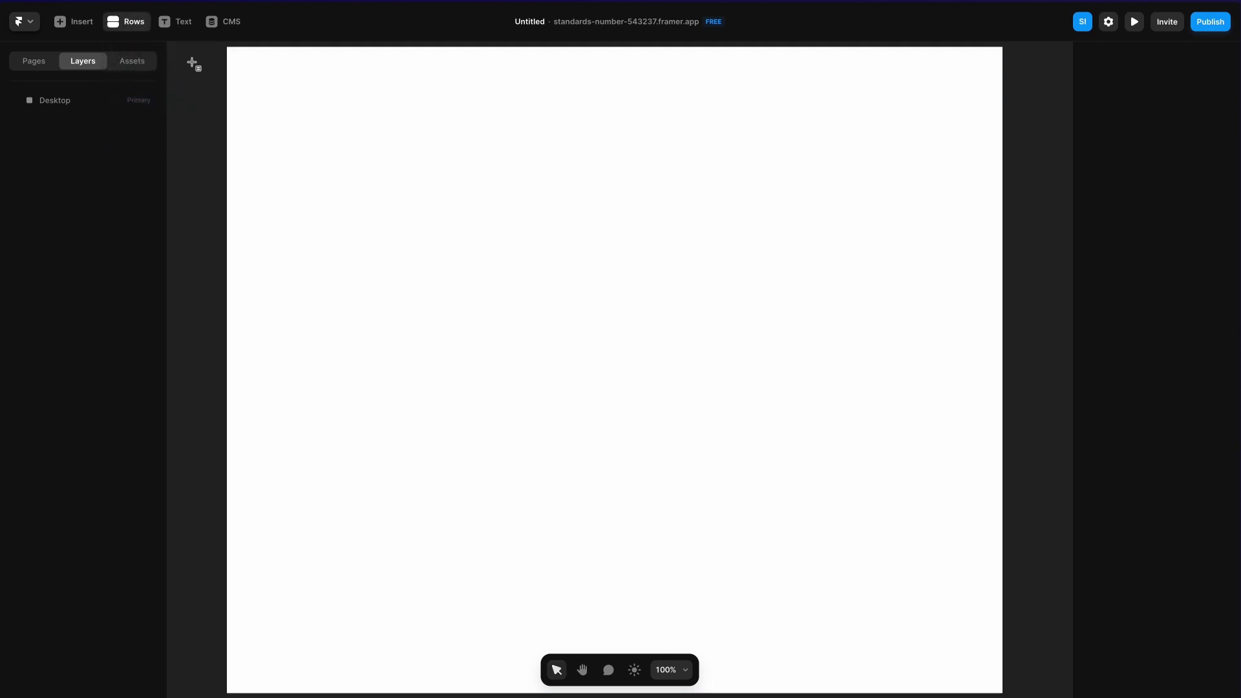
{"action": "left_click_drag", "start_coordinate": [227, 45], "coordinate": [1001, 686]}
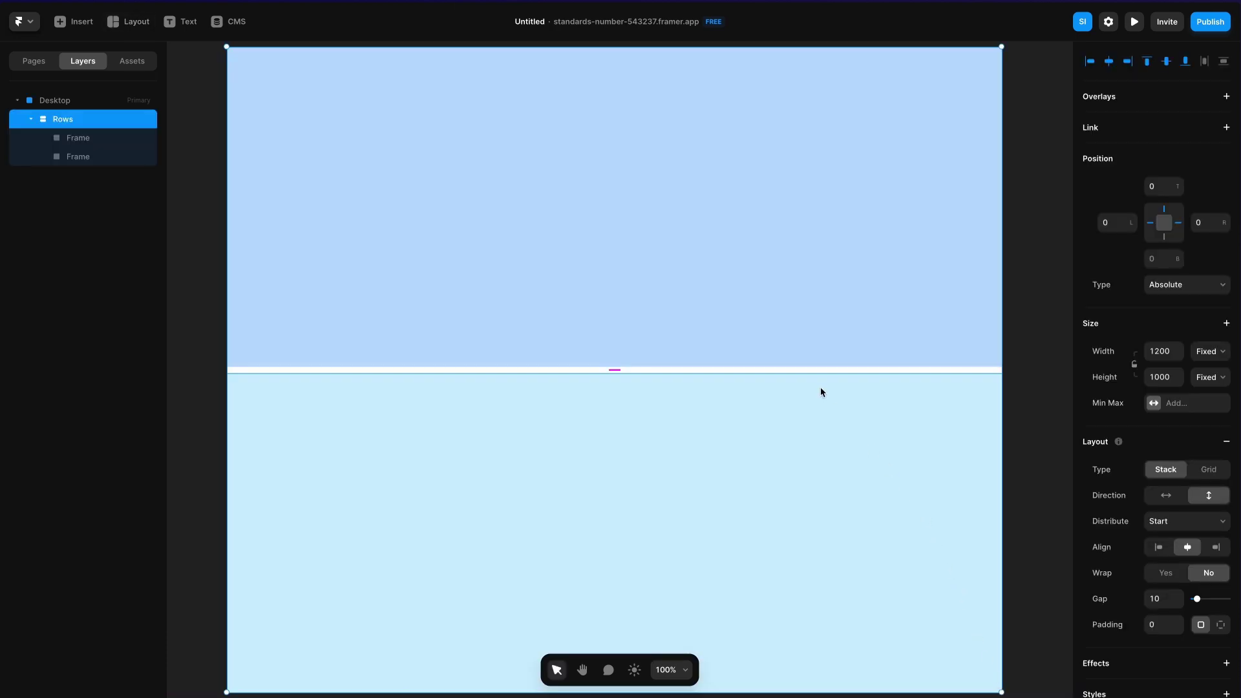
Duplicate the first row frame and place the copy at the end of the Rows stack, making three rows
{"action": "left_click", "coordinate": [777, 314]}
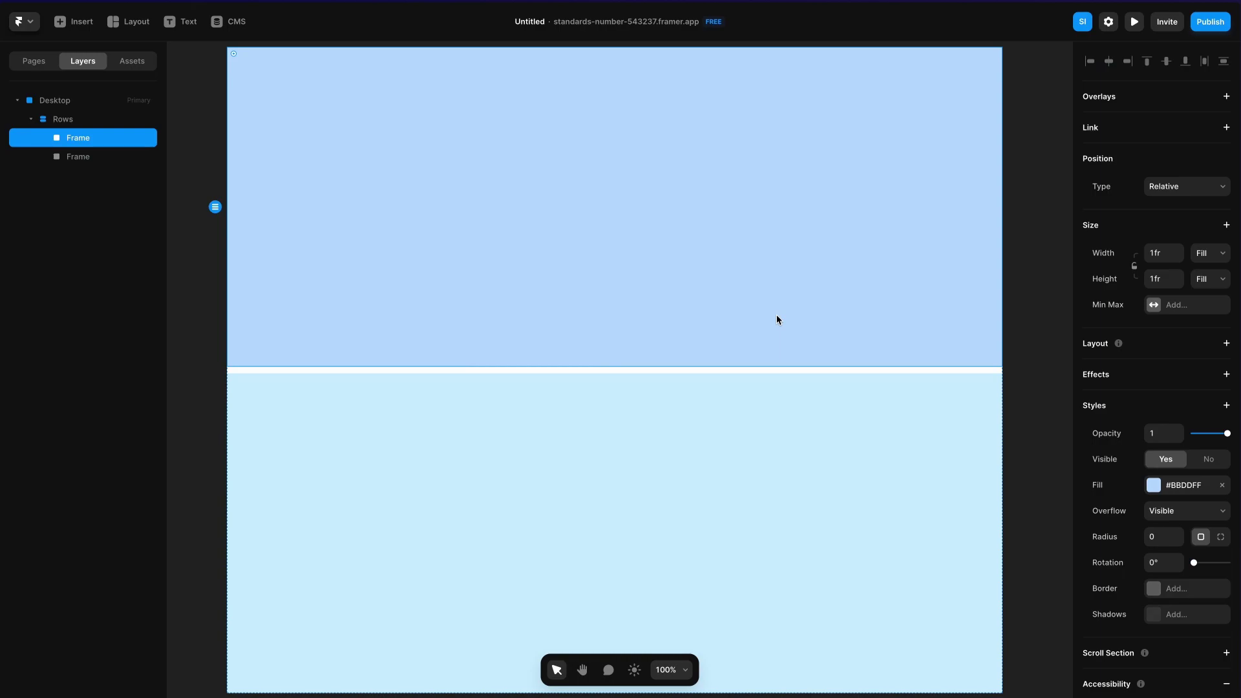
{"action": "key", "text": "super+d"}
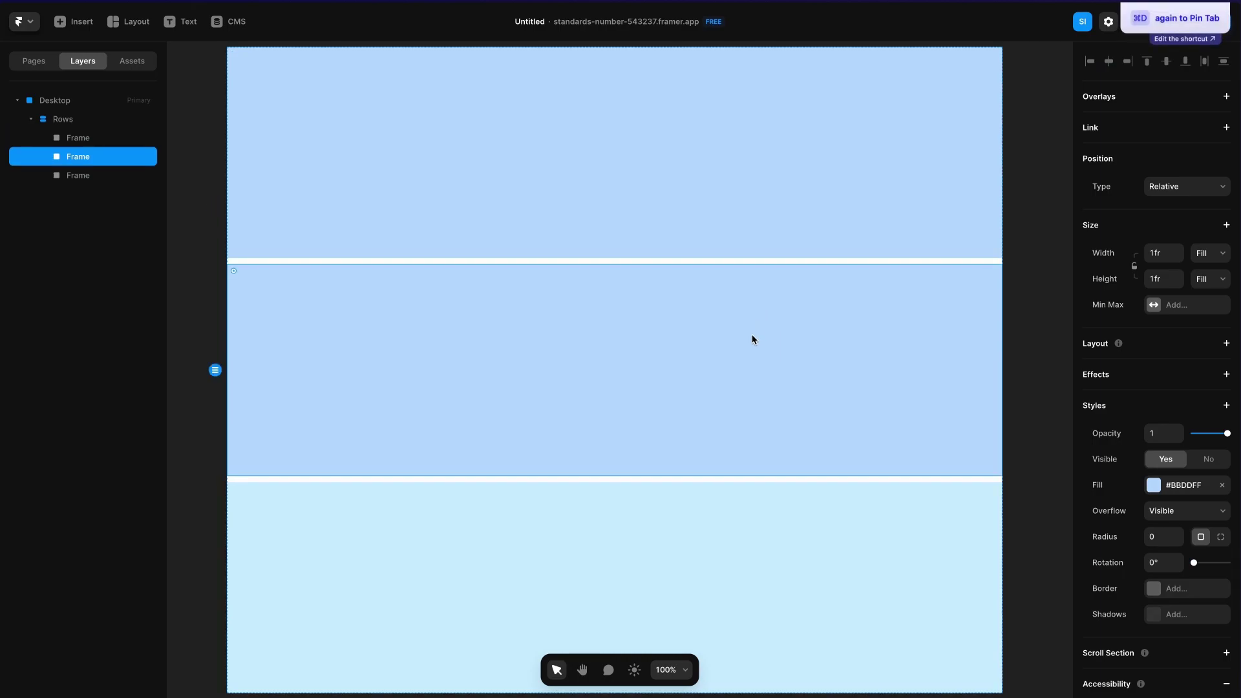
{"action": "key", "text": "Down"}
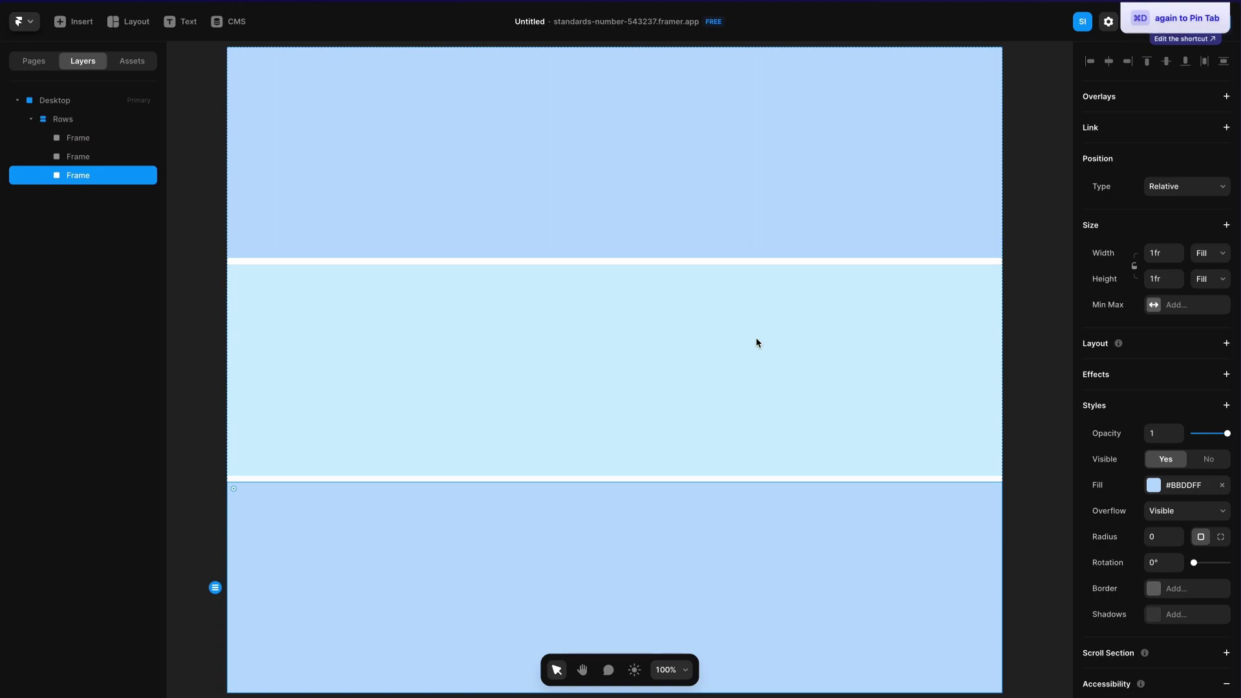
Remove the fill from all three row frames
{"action": "left_click", "coordinate": [71, 141], "text": "shift"}
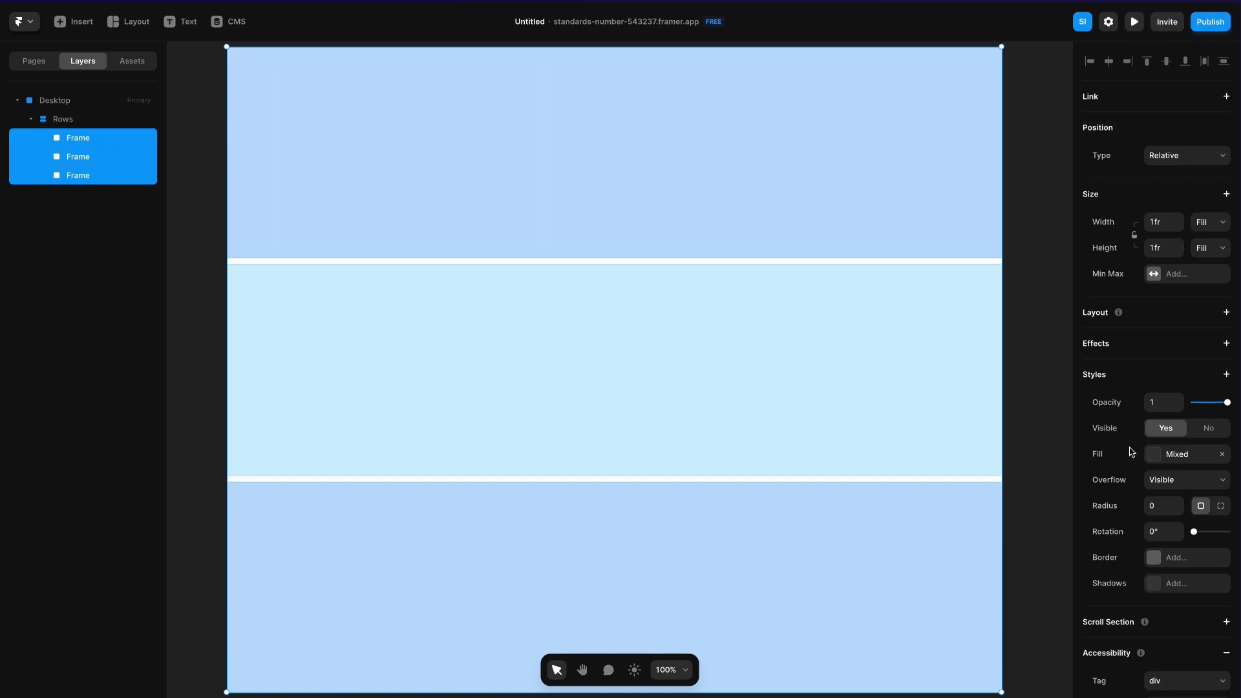
{"action": "scroll", "coordinate": [1099, 510], "scroll_direction": "down", "scroll_amount": 3}
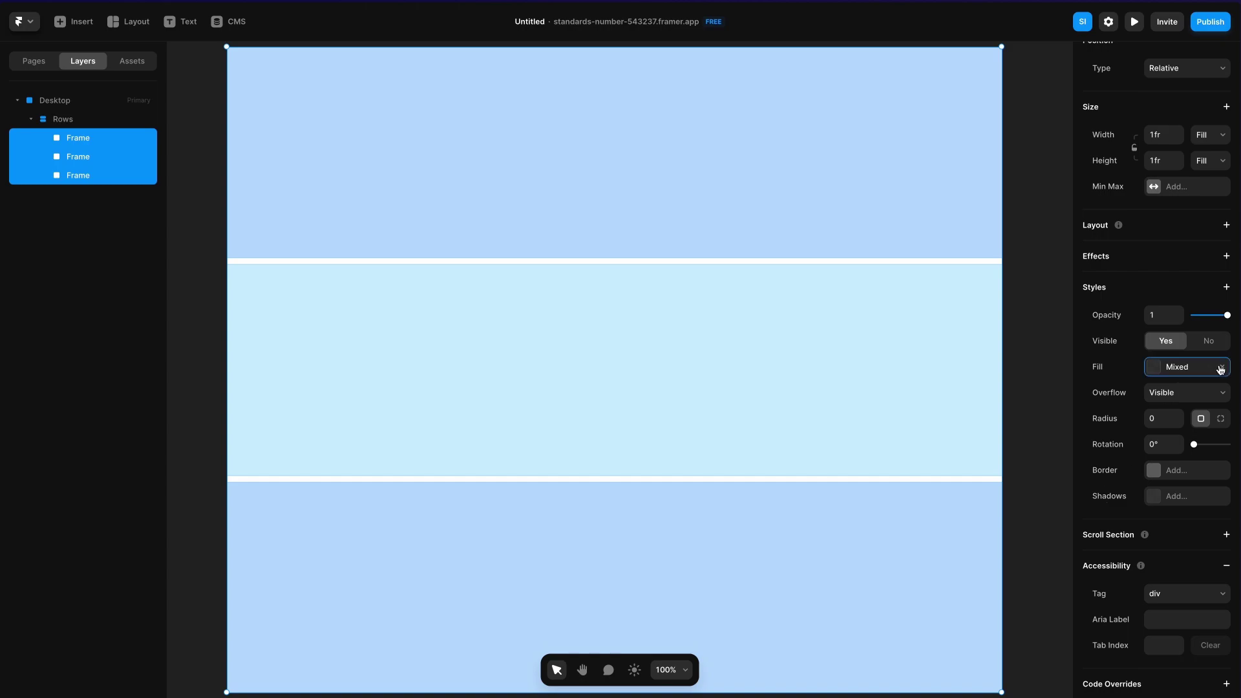
{"action": "left_click", "coordinate": [1220, 369]}
{"action": "left_click", "coordinate": [1009, 355]}
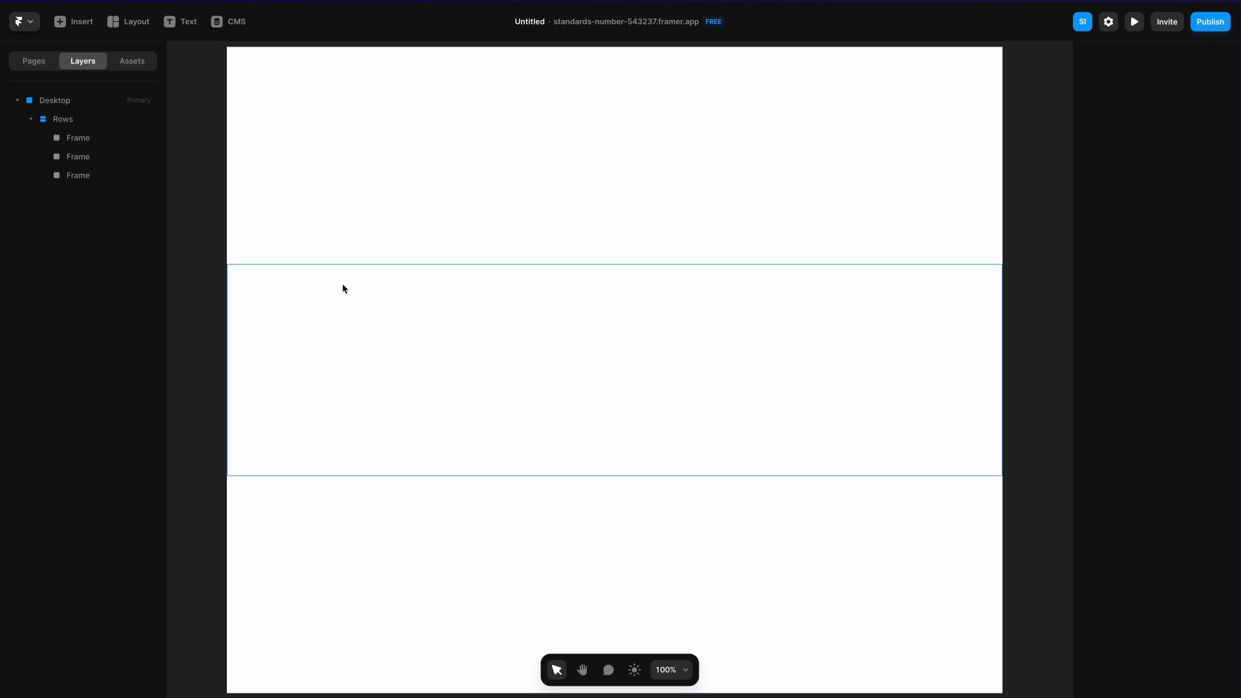
Draw a Columns layout about 622 by 192 in the upper-left part of the middle row frame
{"action": "left_click", "coordinate": [134, 27]}
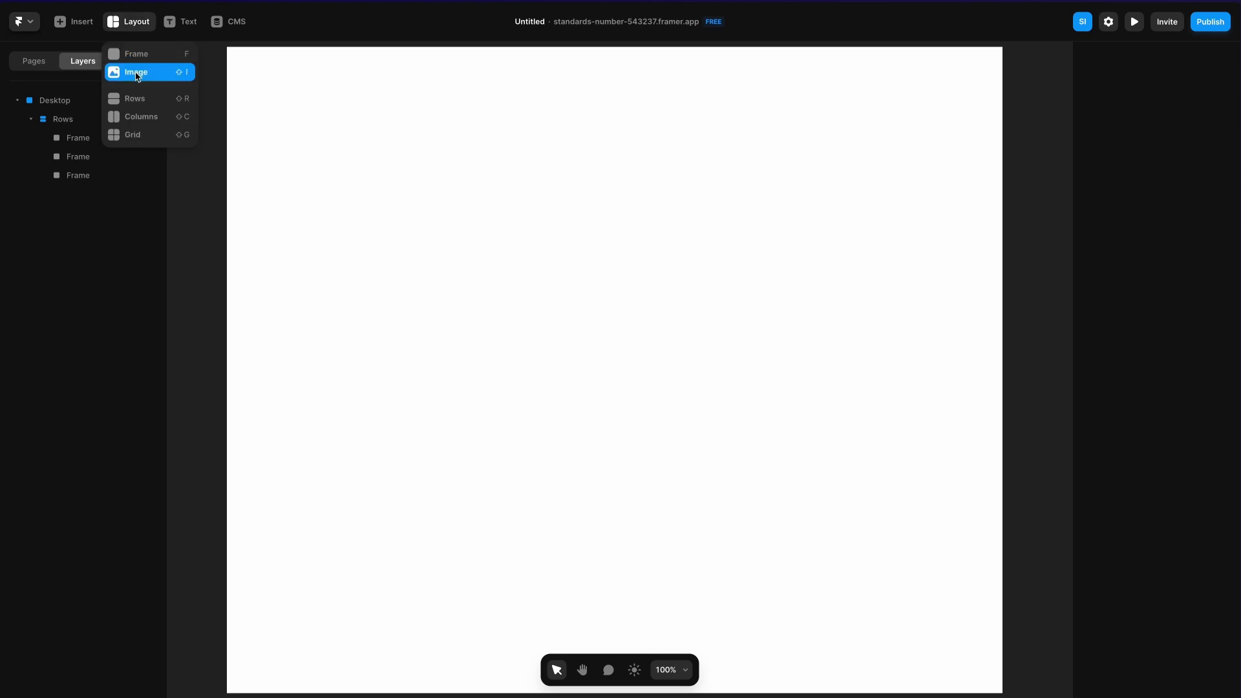
{"action": "left_click", "coordinate": [135, 116]}
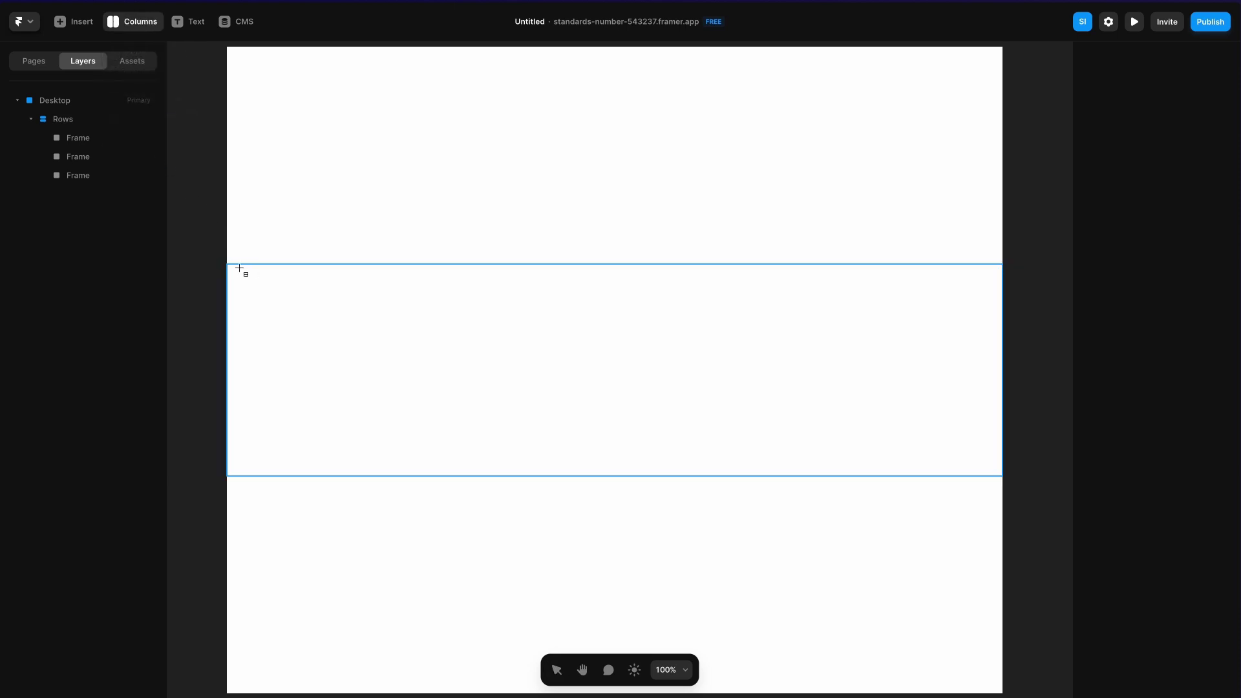
{"action": "left_click_drag", "start_coordinate": [233, 269], "coordinate": [631, 390]}
Duplicate the first column frame and place the copy last in the Columns stack, making three columns
{"action": "left_click", "coordinate": [325, 354]}
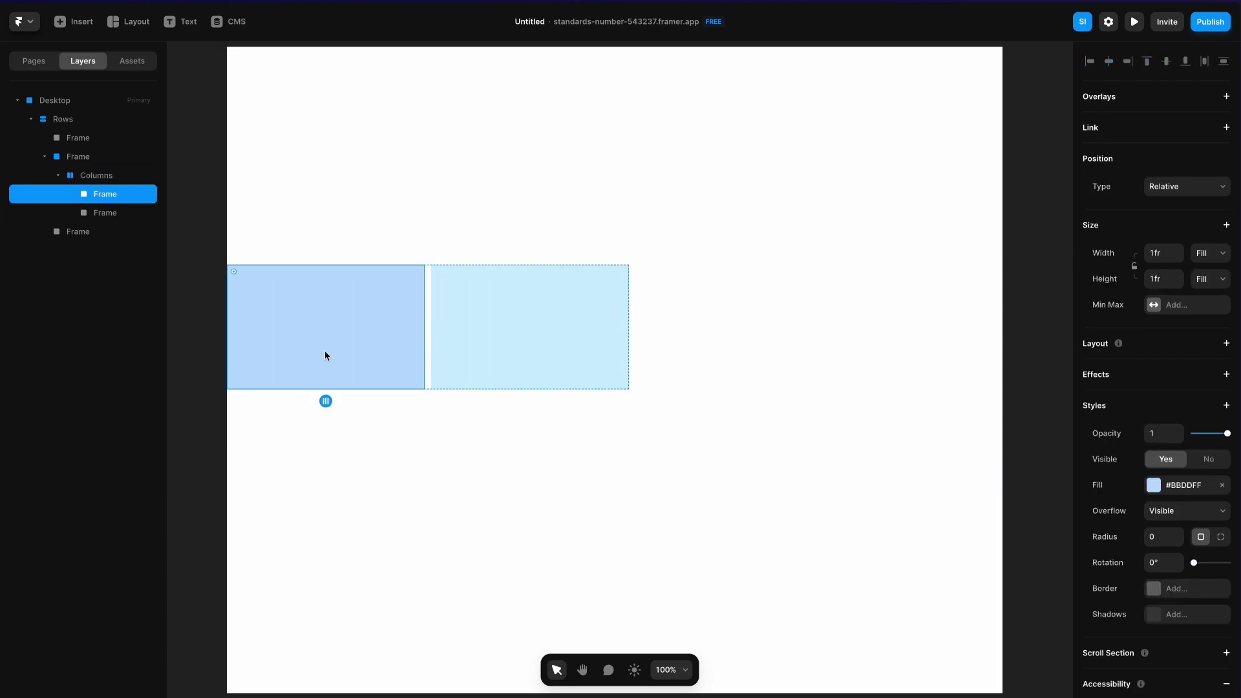
{"action": "key", "text": "ctrl+d"}
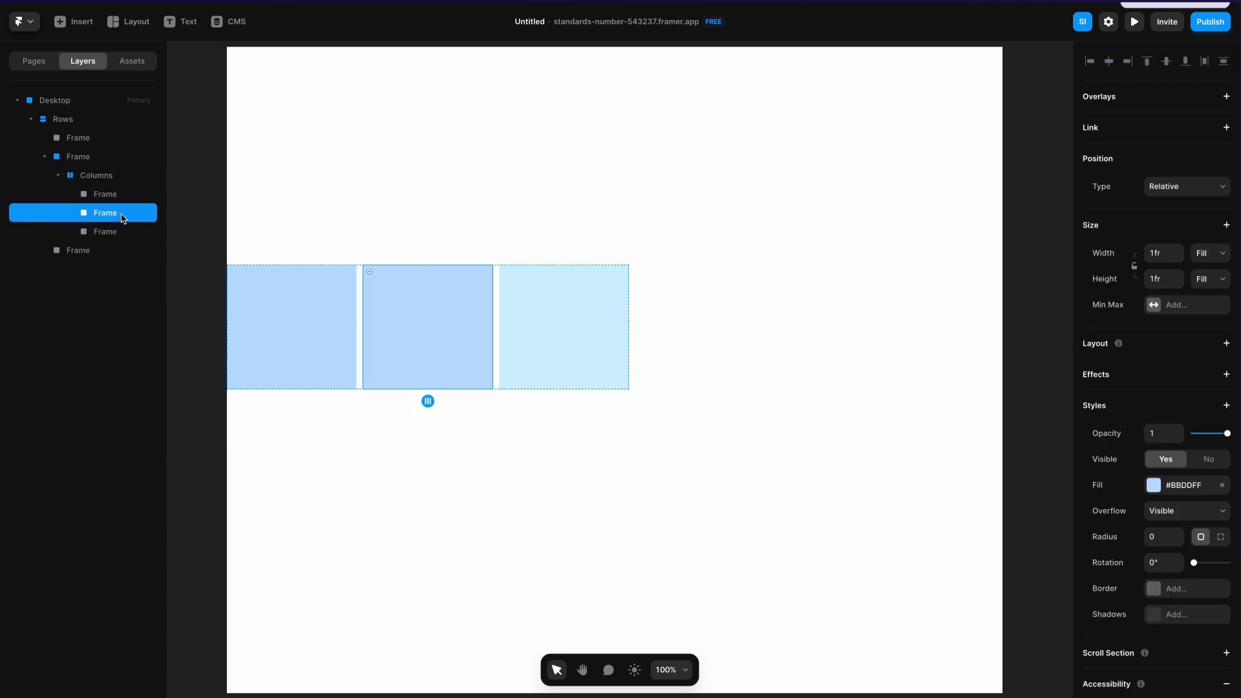
{"action": "key", "text": "Tab"}
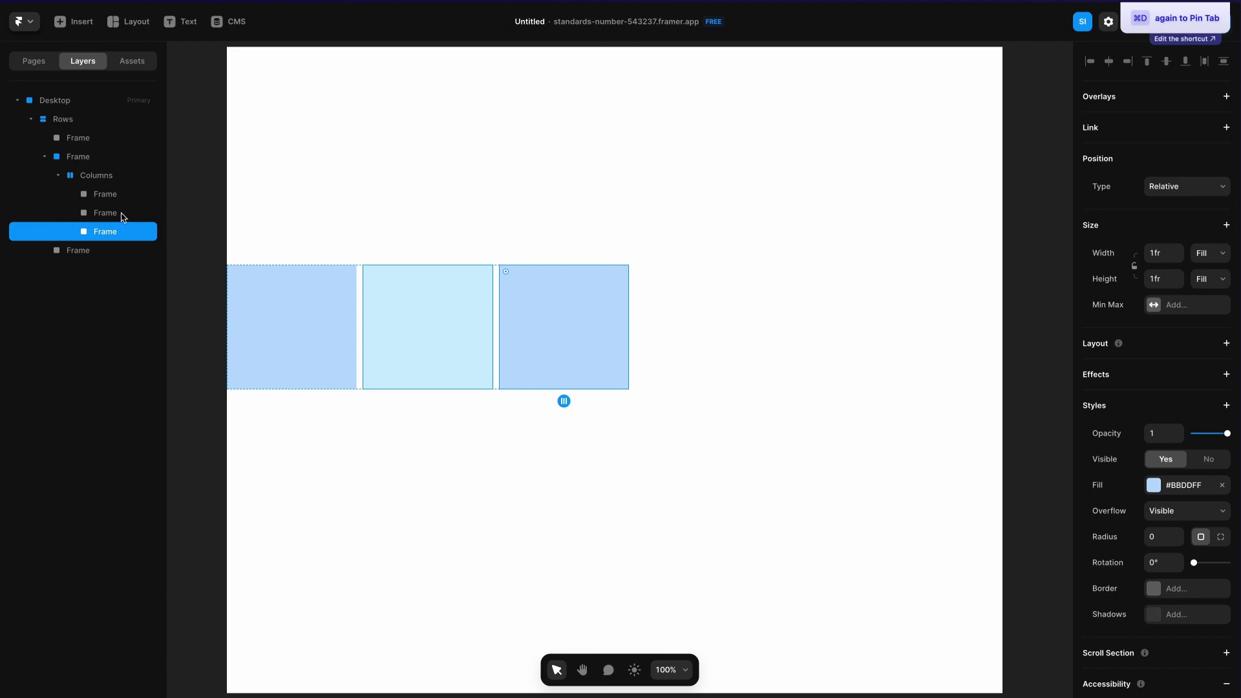
Wrap the middle row frame in a stack and remove the original frame so the Columns sit directly inside the stack
{"action": "left_click", "coordinate": [462, 361]}
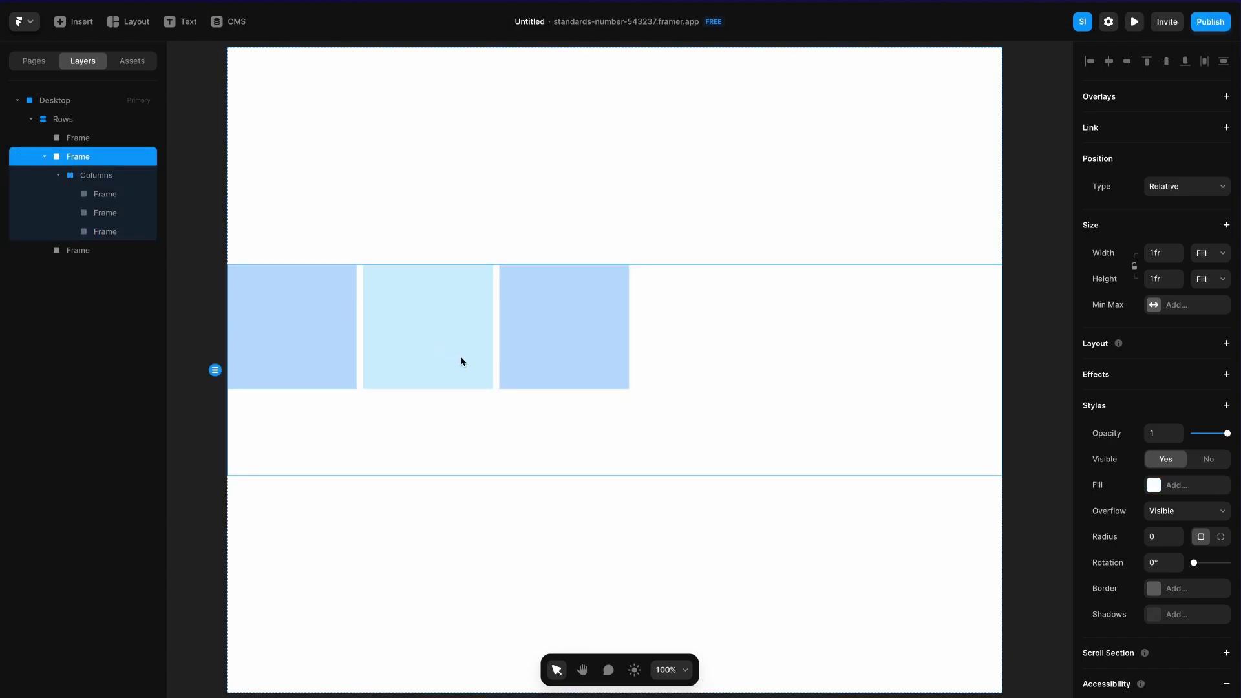
{"action": "right_click", "coordinate": [70, 160]}
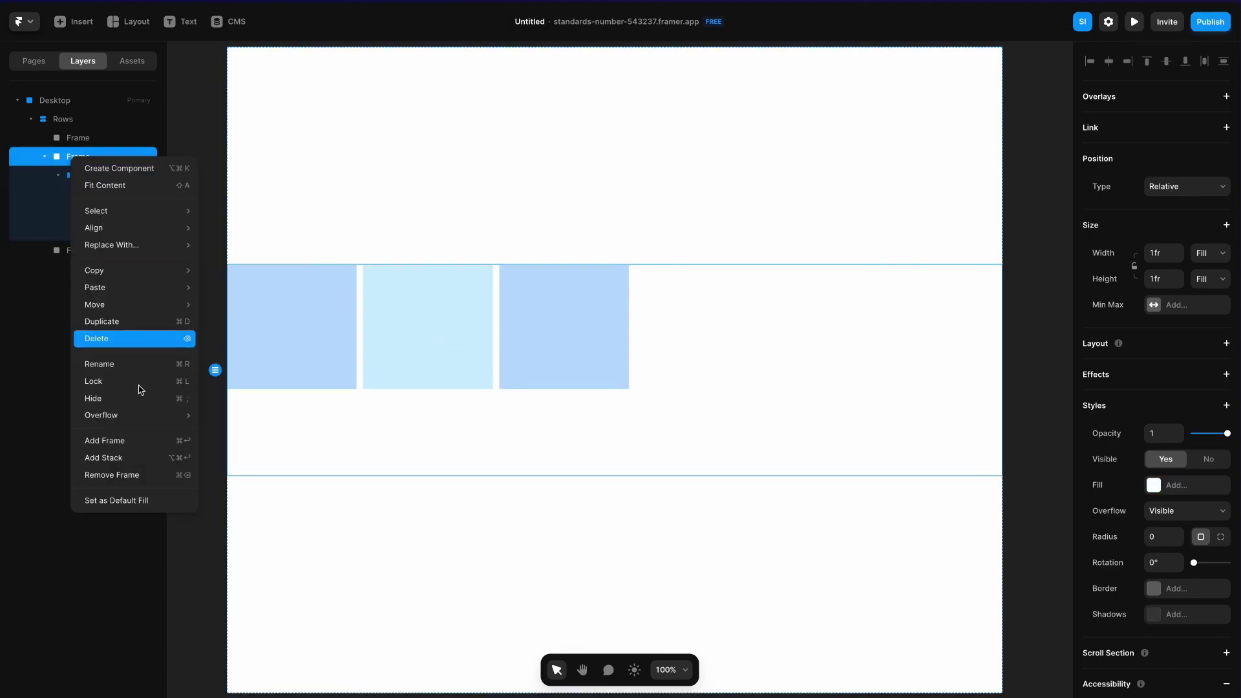
{"action": "left_click", "coordinate": [153, 458]}
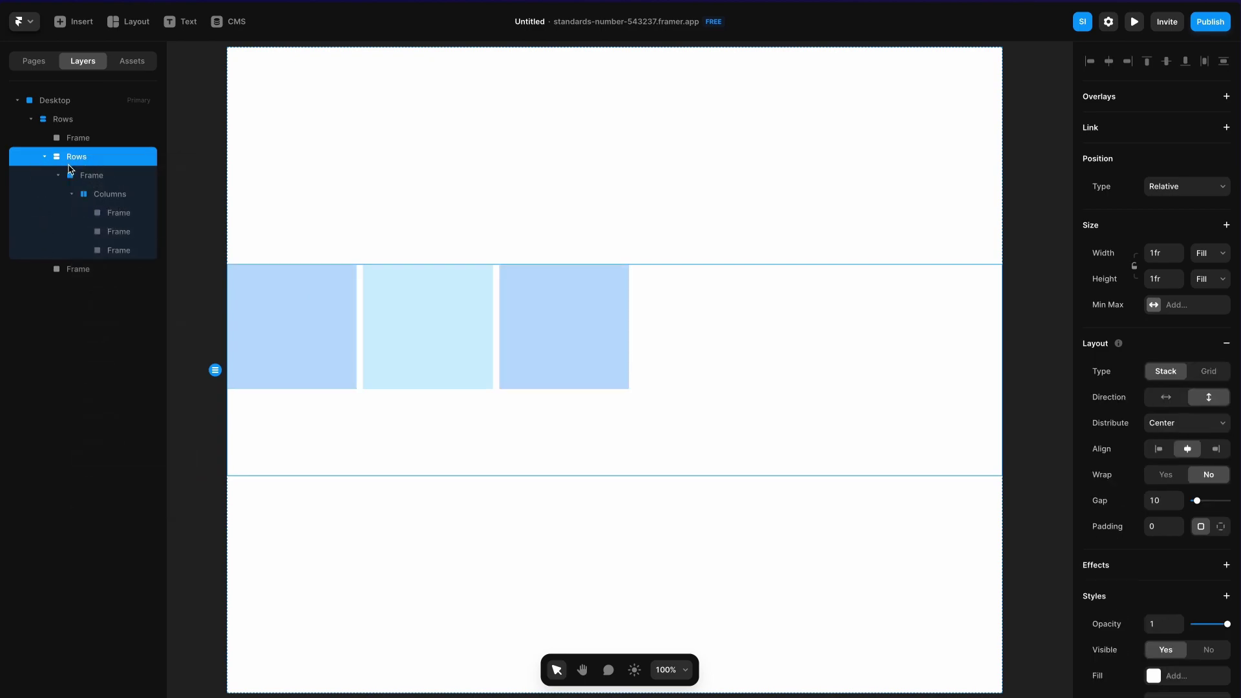
{"action": "left_click", "coordinate": [89, 180]}
{"action": "right_click", "coordinate": [89, 180]}
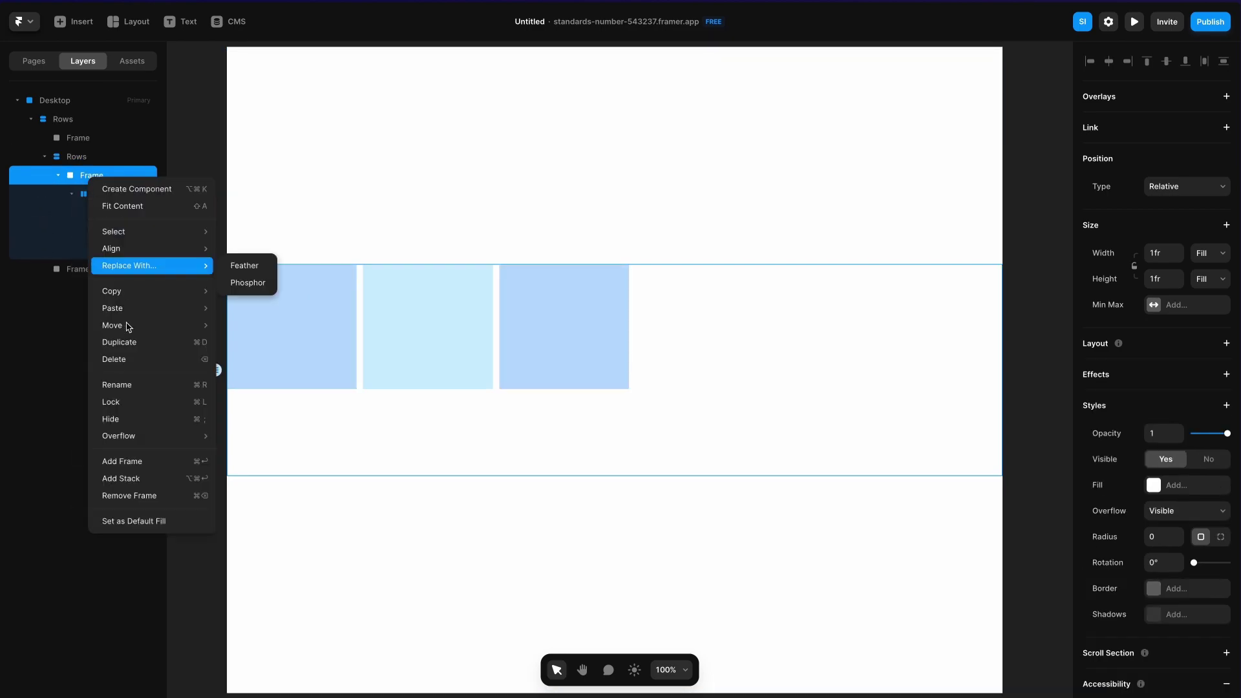
{"action": "left_click", "coordinate": [126, 492]}
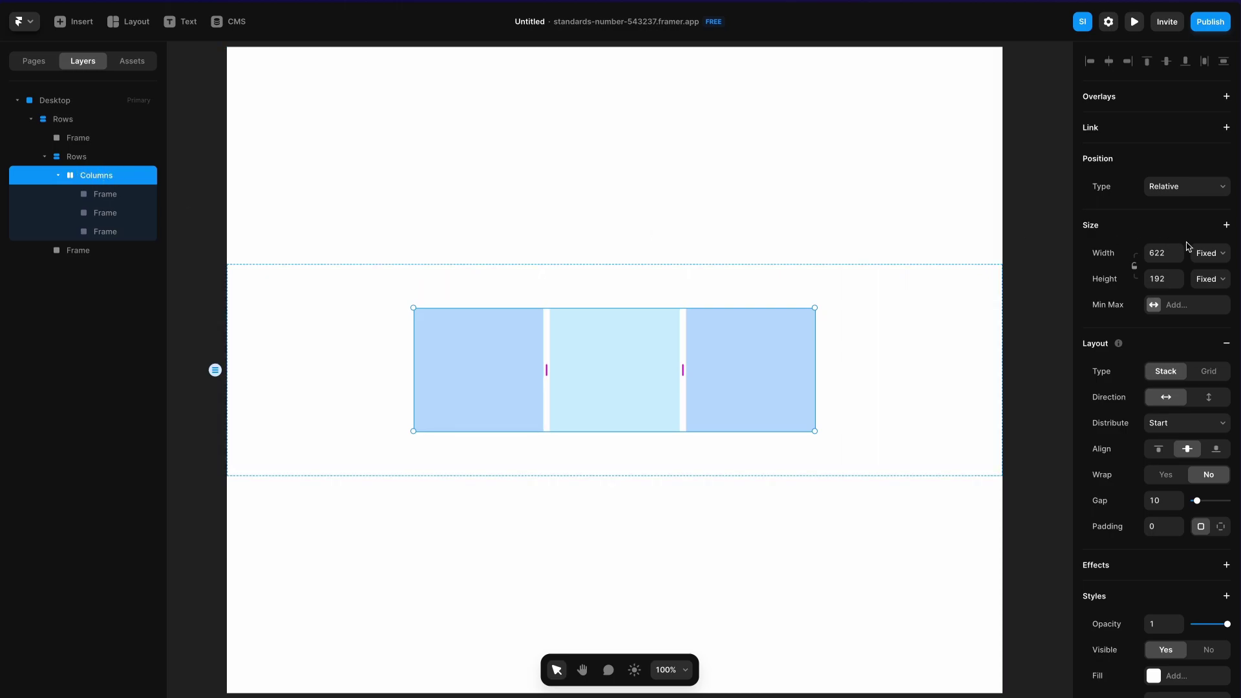
Set both the width and the height of the Columns stack to Fill
{"action": "left_click", "coordinate": [1202, 252]}
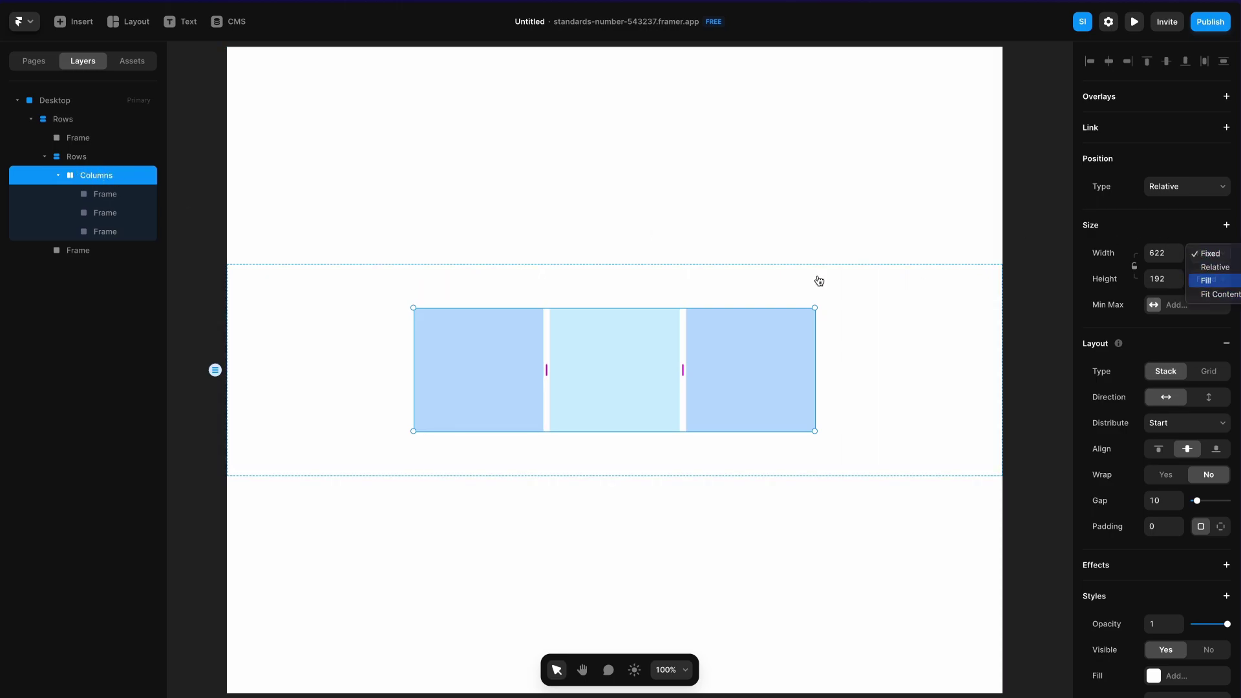
{"action": "left_click", "coordinate": [1206, 280]}
{"action": "left_click", "coordinate": [1214, 280]}
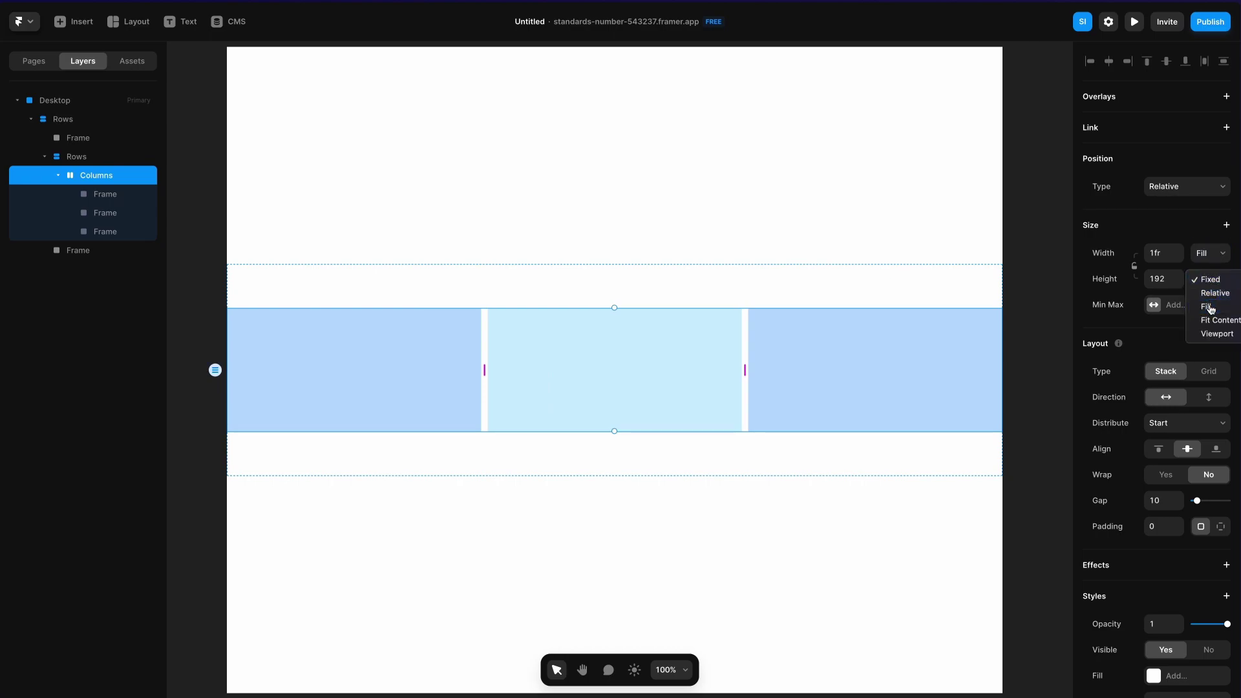
{"action": "left_click", "coordinate": [1208, 306]}
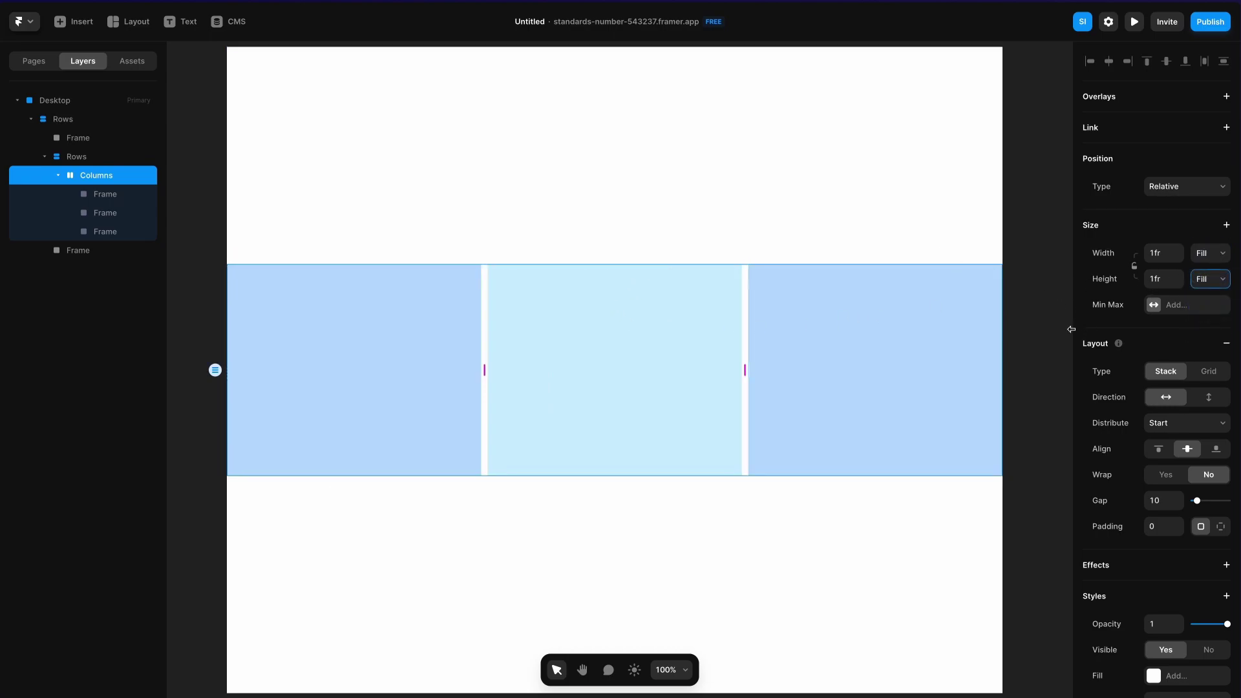
Set the padding and the gap of the Columns stack to 24
{"action": "left_click", "coordinate": [1163, 528]}
{"action": "type", "text": "24"}
{"action": "left_click", "coordinate": [1162, 502]}
{"action": "type", "text": "24"}
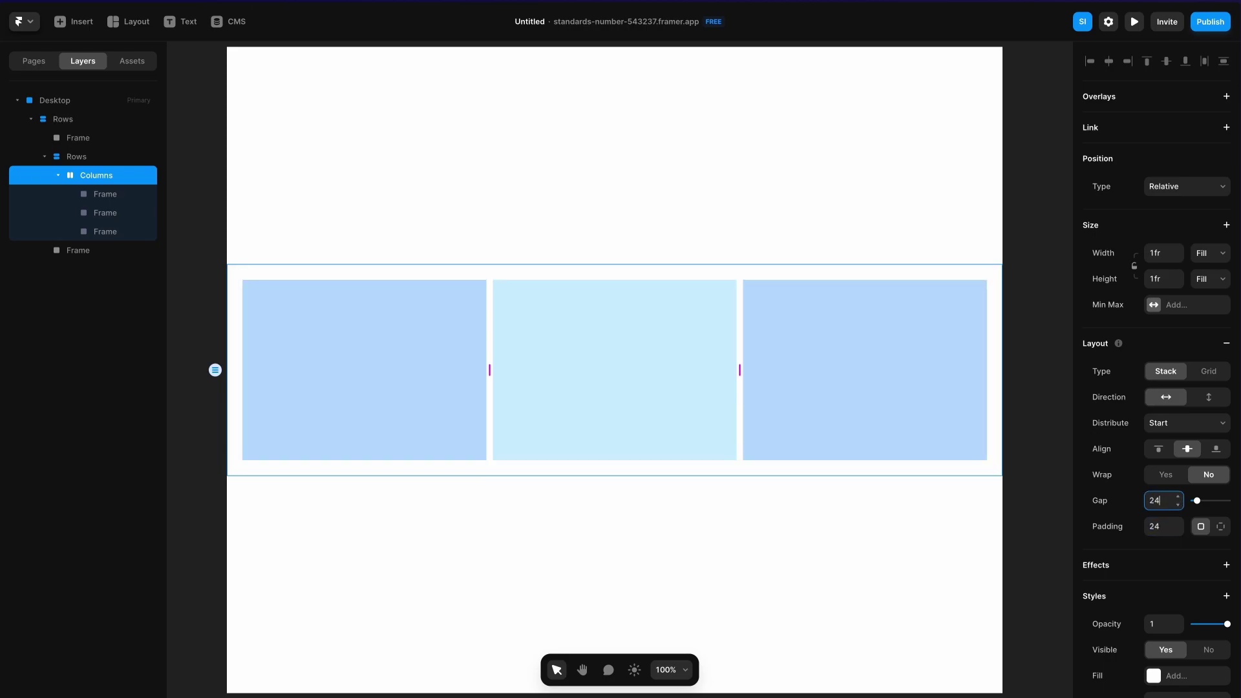
Remove the fill from the first and third column frames together
{"action": "left_click", "coordinate": [932, 370]}
{"action": "left_click", "coordinate": [439, 344], "text": "shift"}
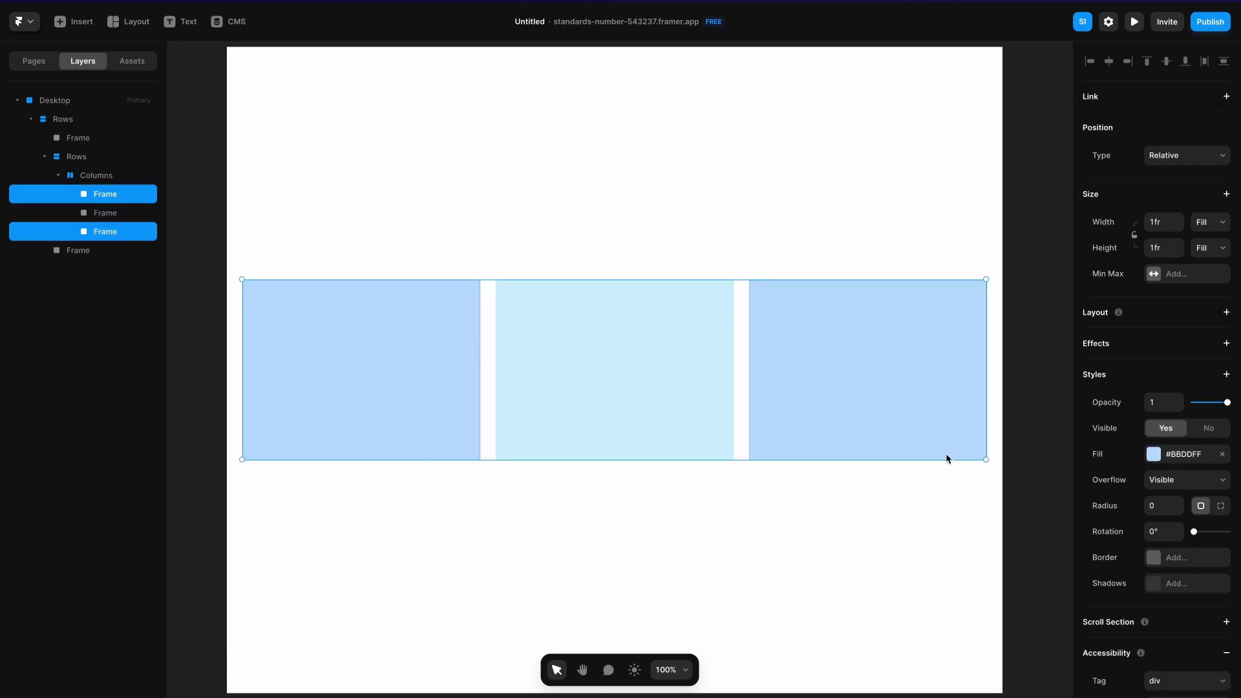
{"action": "left_click", "coordinate": [1221, 455]}
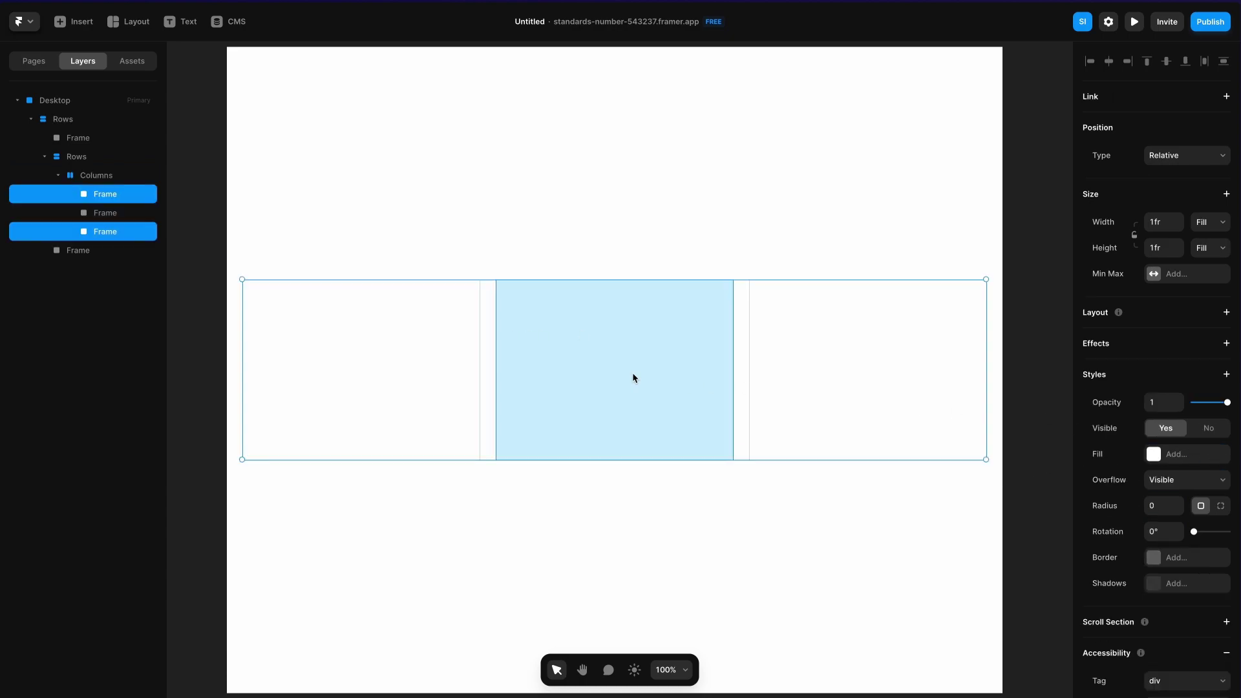
Give the middle column frame a #FFFFFF fill and a corner radius of 24
{"action": "left_click", "coordinate": [586, 356]}
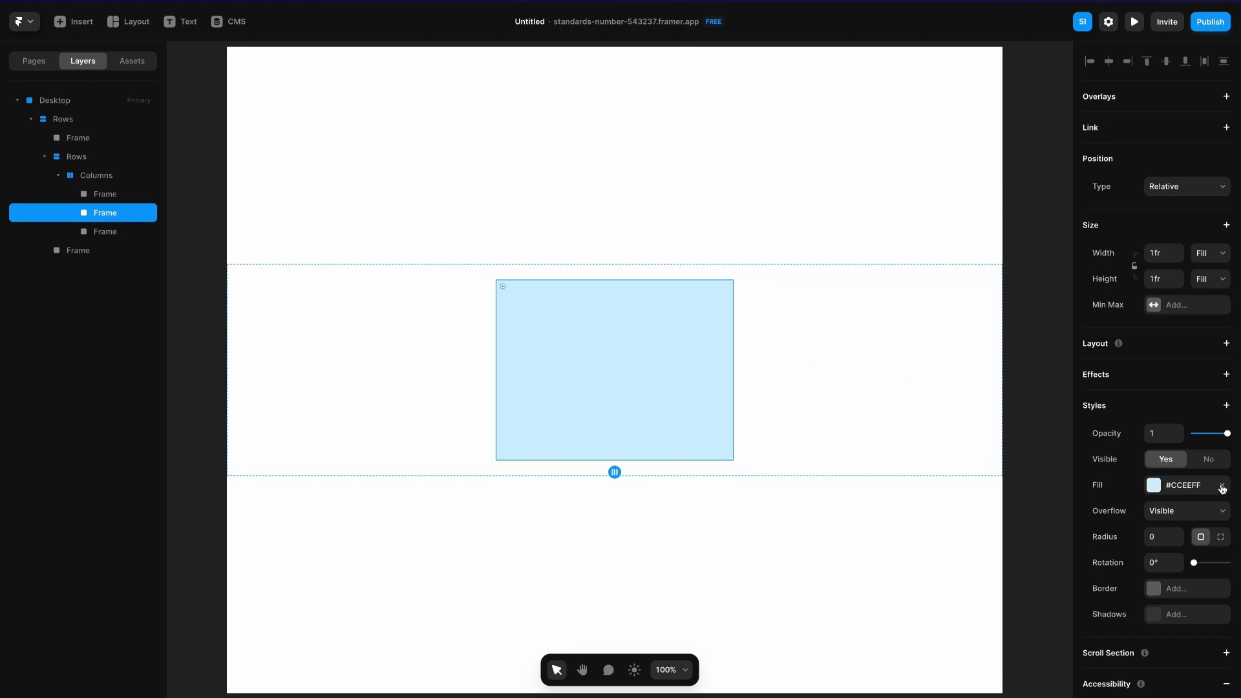
{"action": "left_click", "coordinate": [1180, 489]}
{"action": "type", "text": "FFFFFF"}
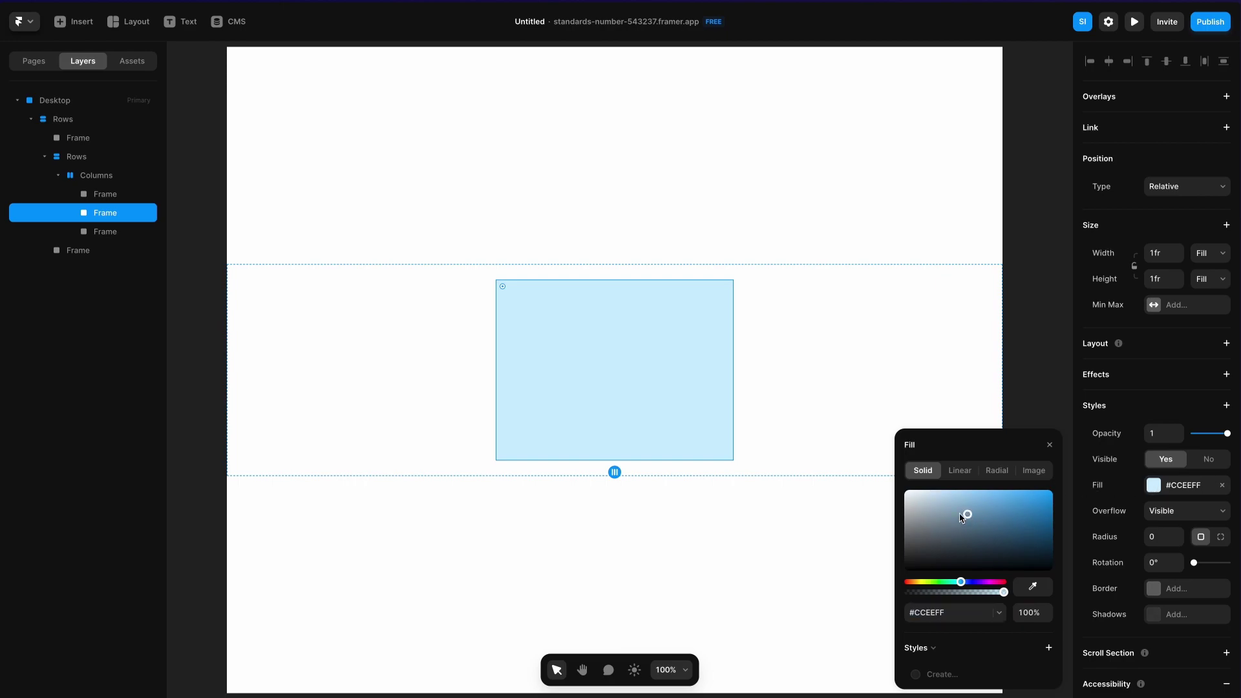
{"action": "key", "text": "Return"}
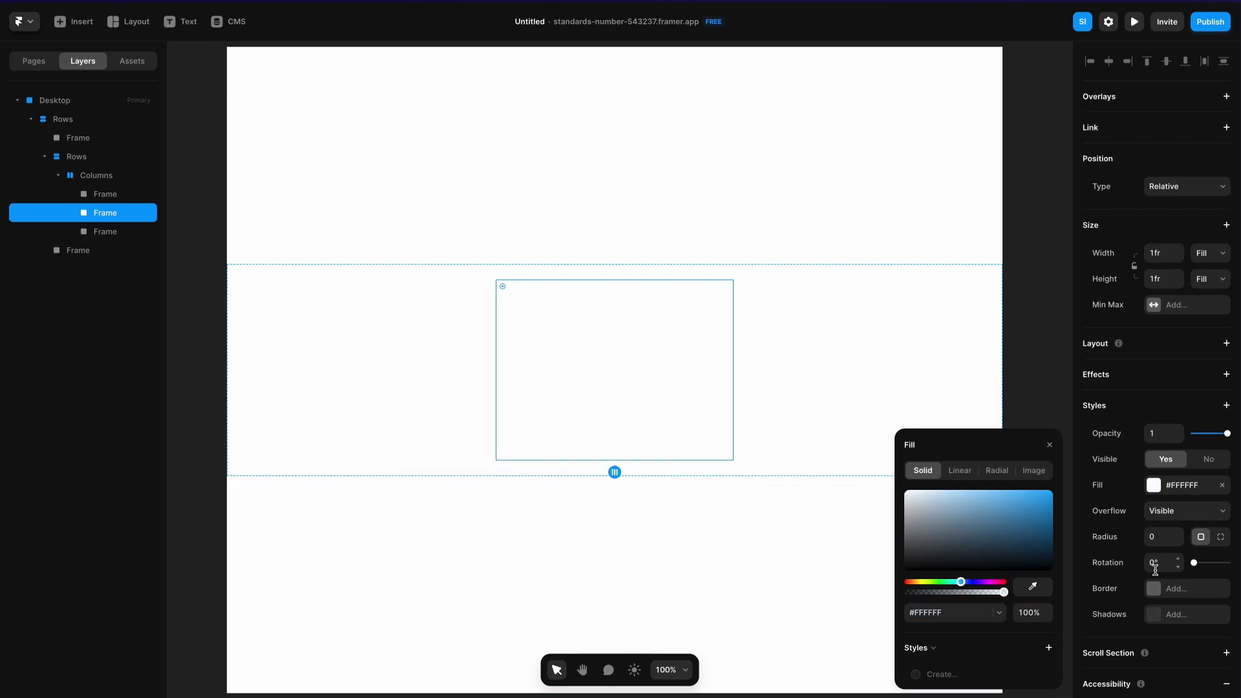
{"action": "left_click", "coordinate": [1157, 538]}
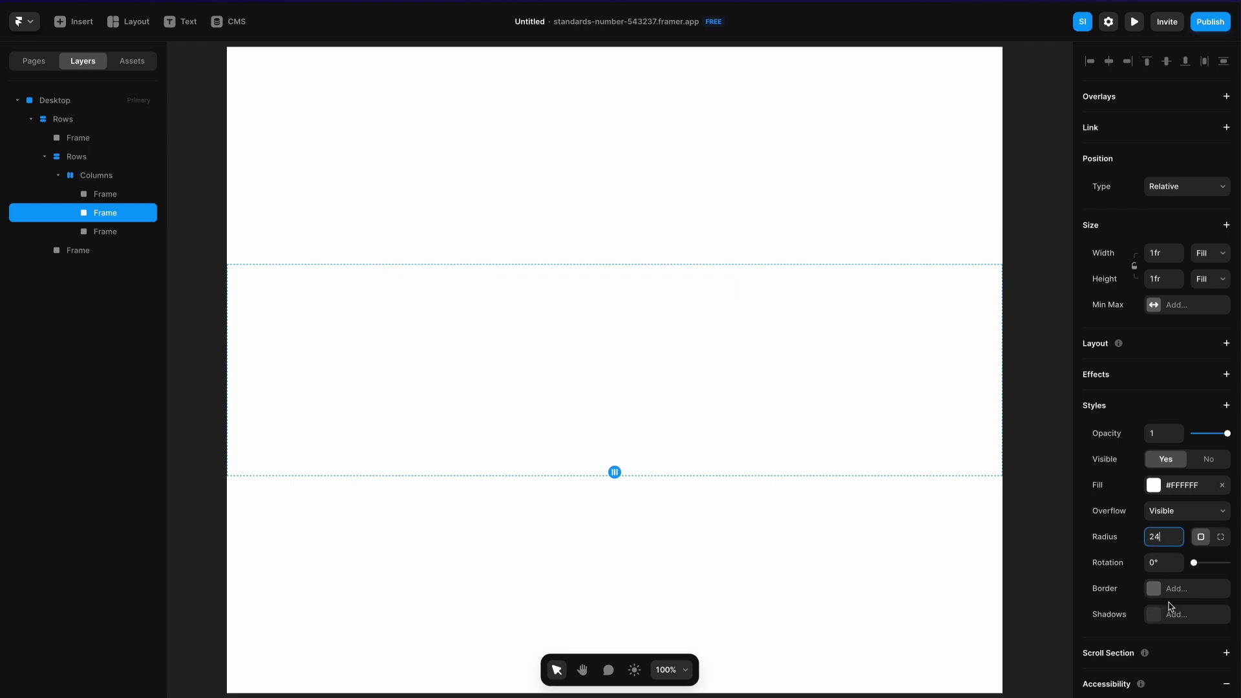
Add an outside box shadow to the middle column frame in #000000 at 5% opacity, with Y 4 and blur 16
{"action": "left_click", "coordinate": [1155, 617]}
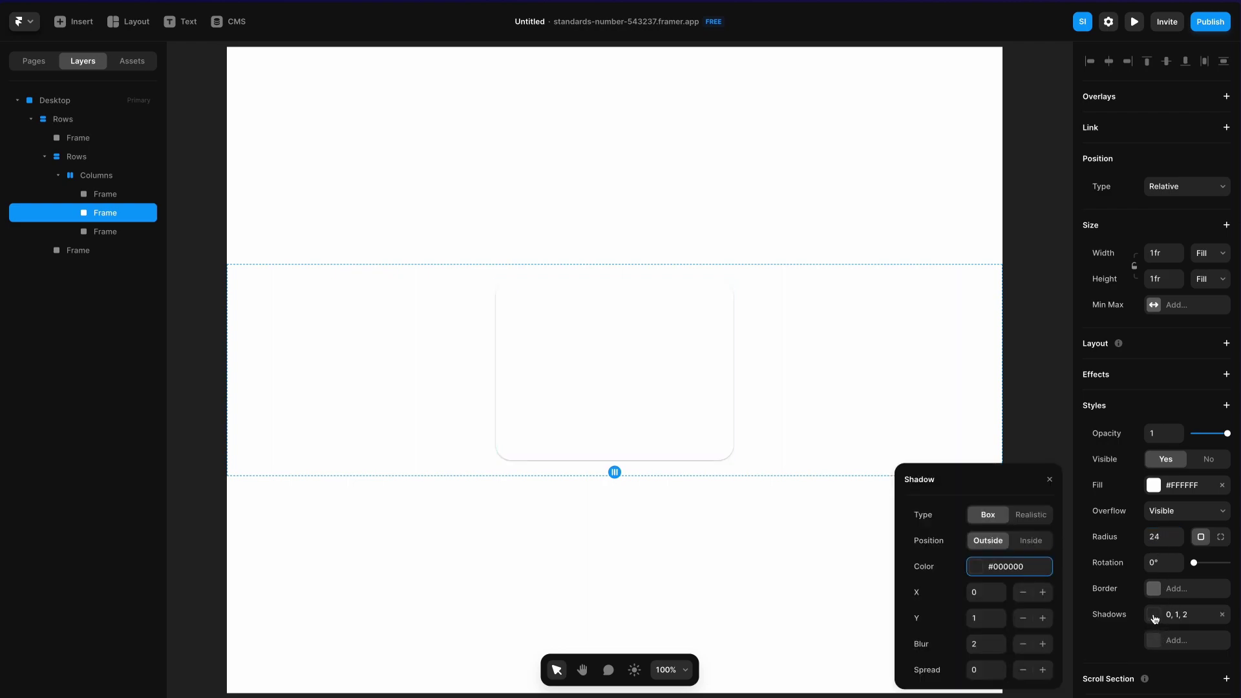
{"action": "left_click", "coordinate": [976, 567]}
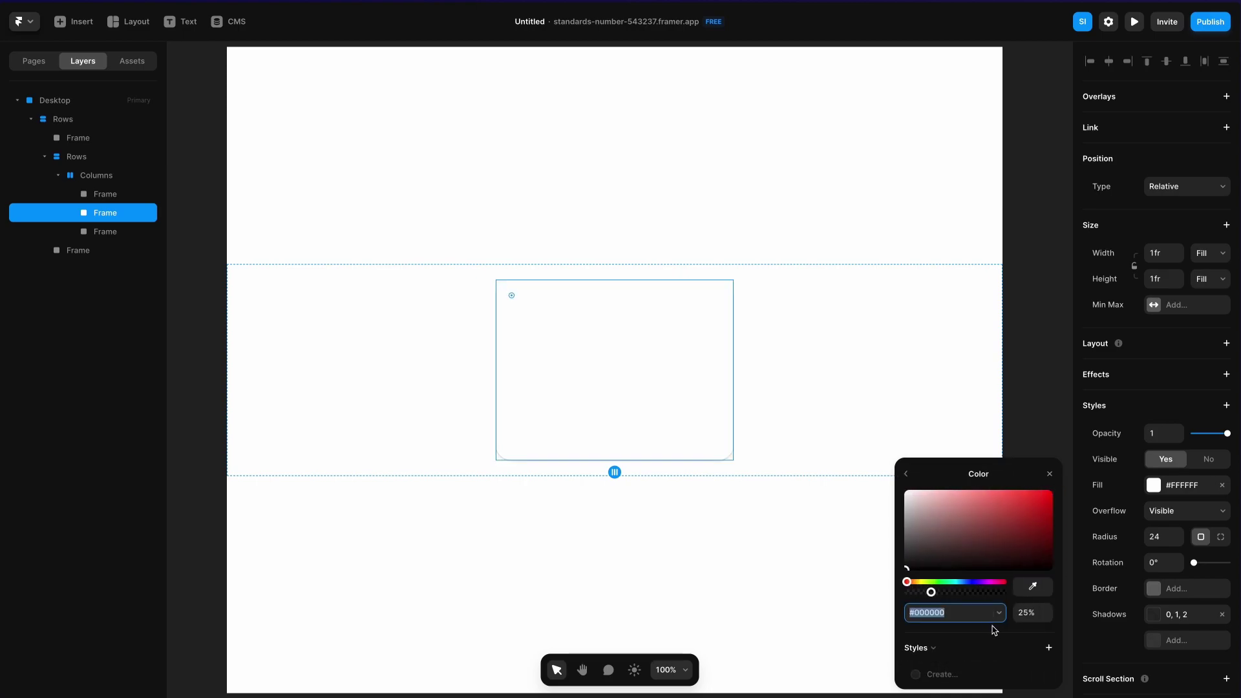
{"action": "left_click", "coordinate": [1028, 613]}
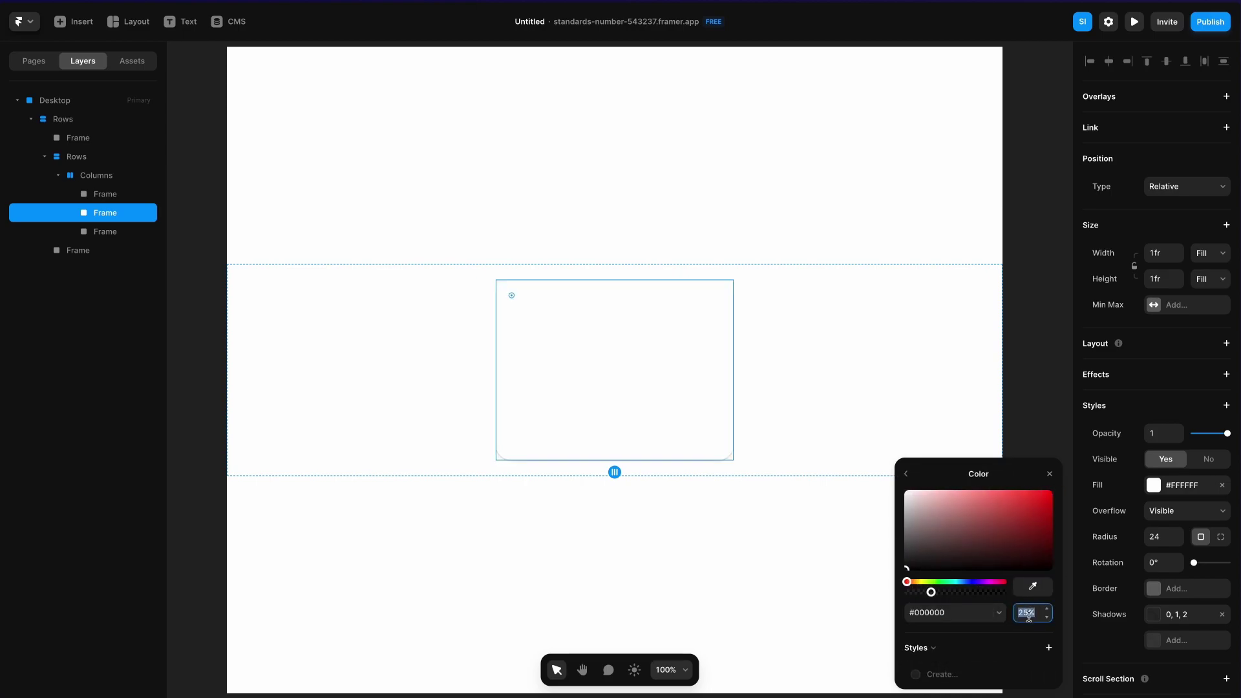
{"action": "type", "text": "5%"}
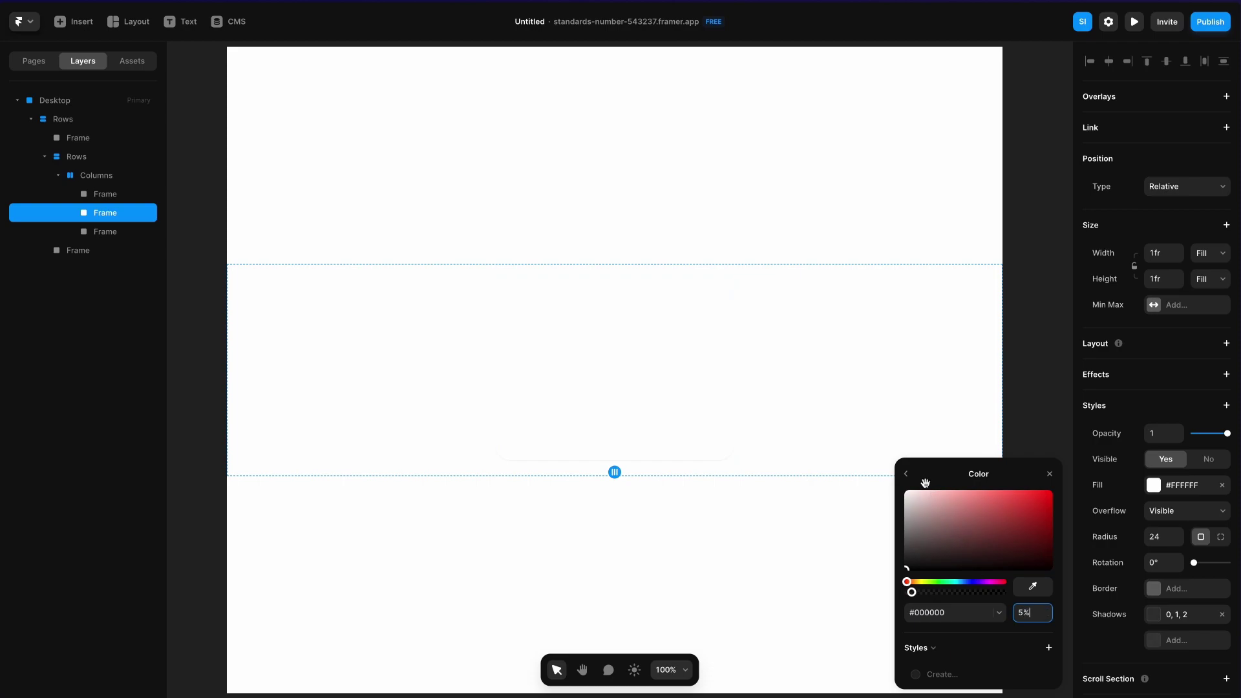
{"action": "left_click", "coordinate": [906, 474]}
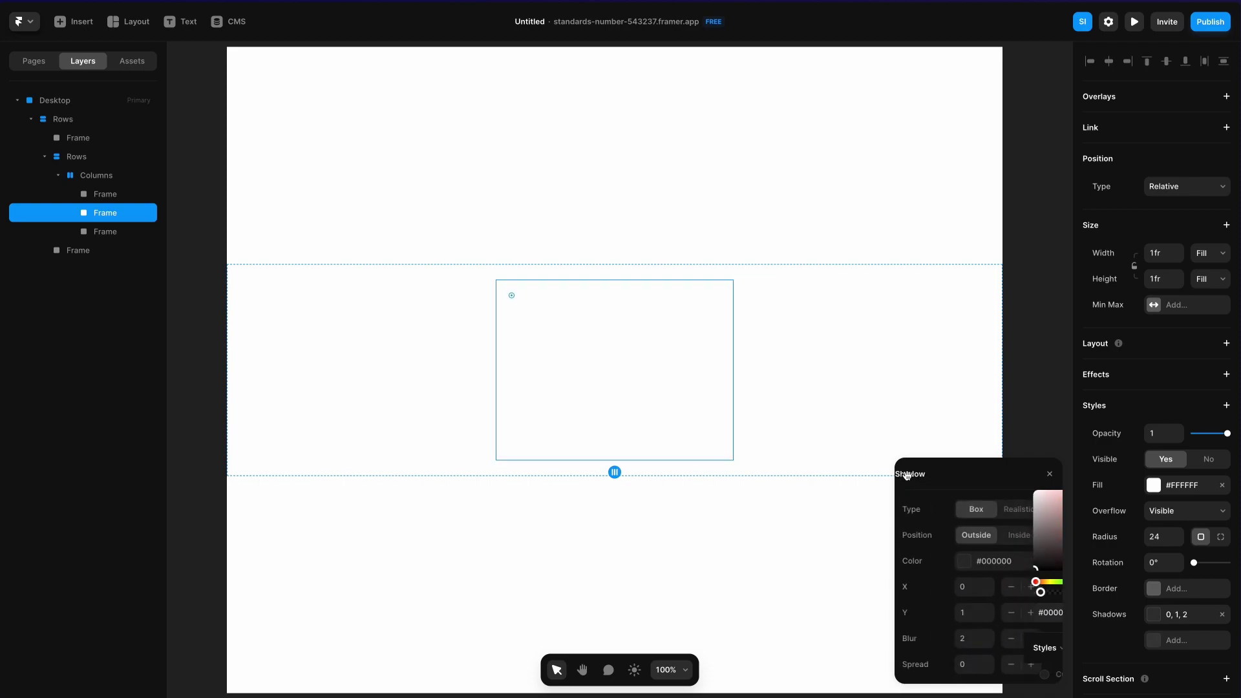
{"action": "left_click", "coordinate": [993, 612]}
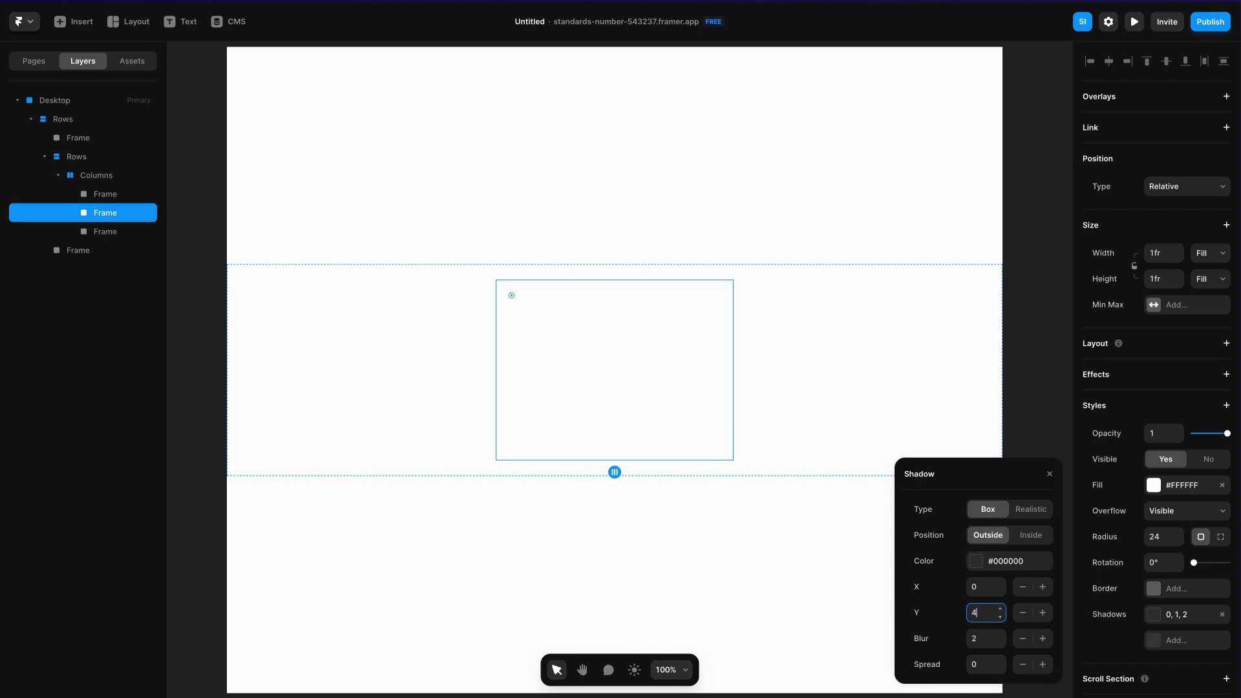
{"action": "left_click", "coordinate": [993, 639]}
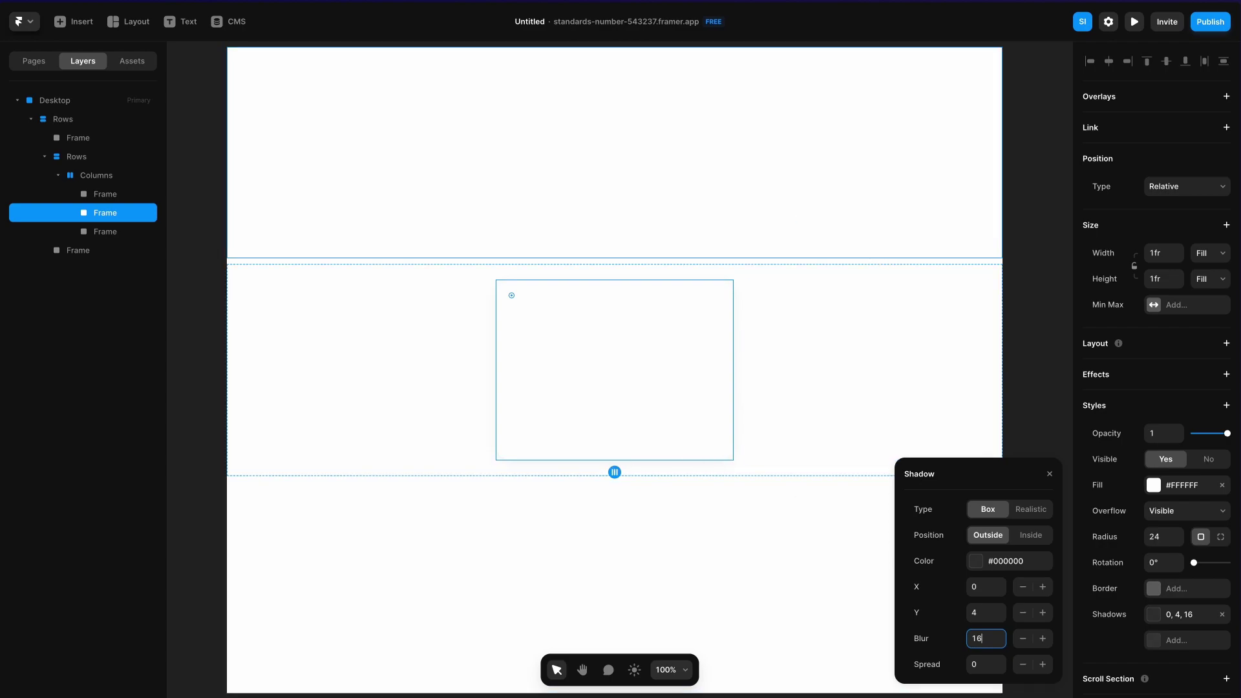
Add a text layer containing the reviewer's full name inside the middle card
{"action": "left_click", "coordinate": [189, 22]}
{"action": "left_click", "coordinate": [581, 353]}
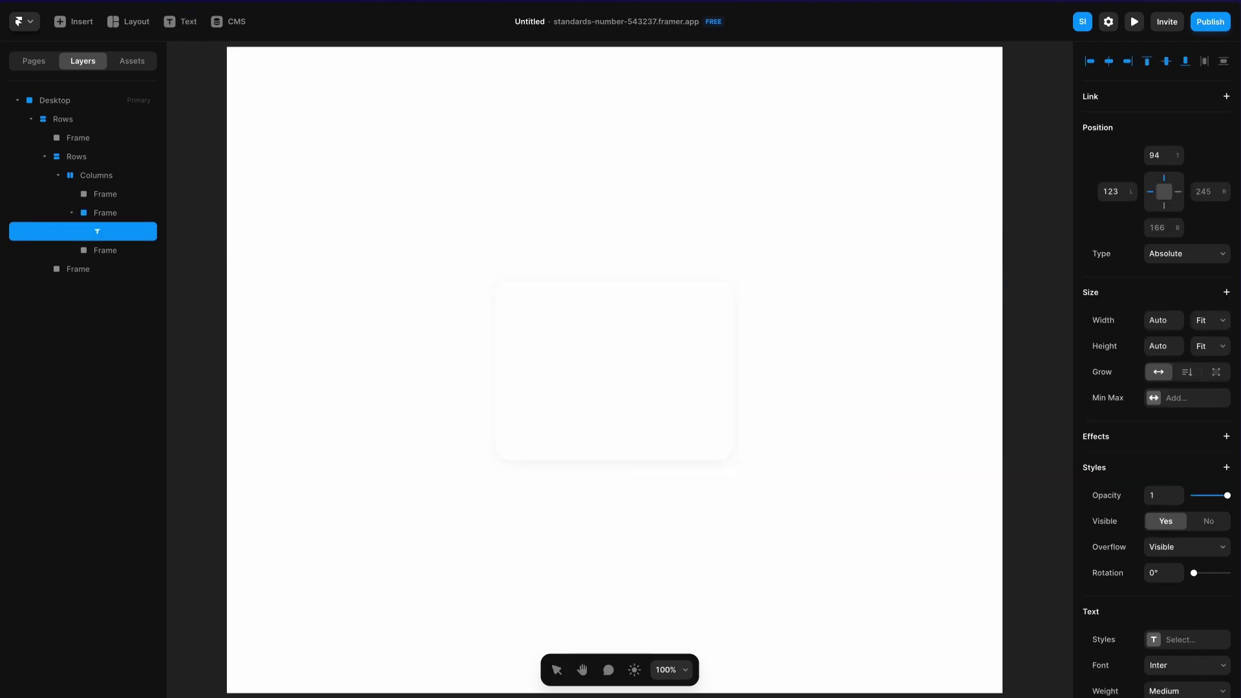
{"action": "type", "text": "John S"}
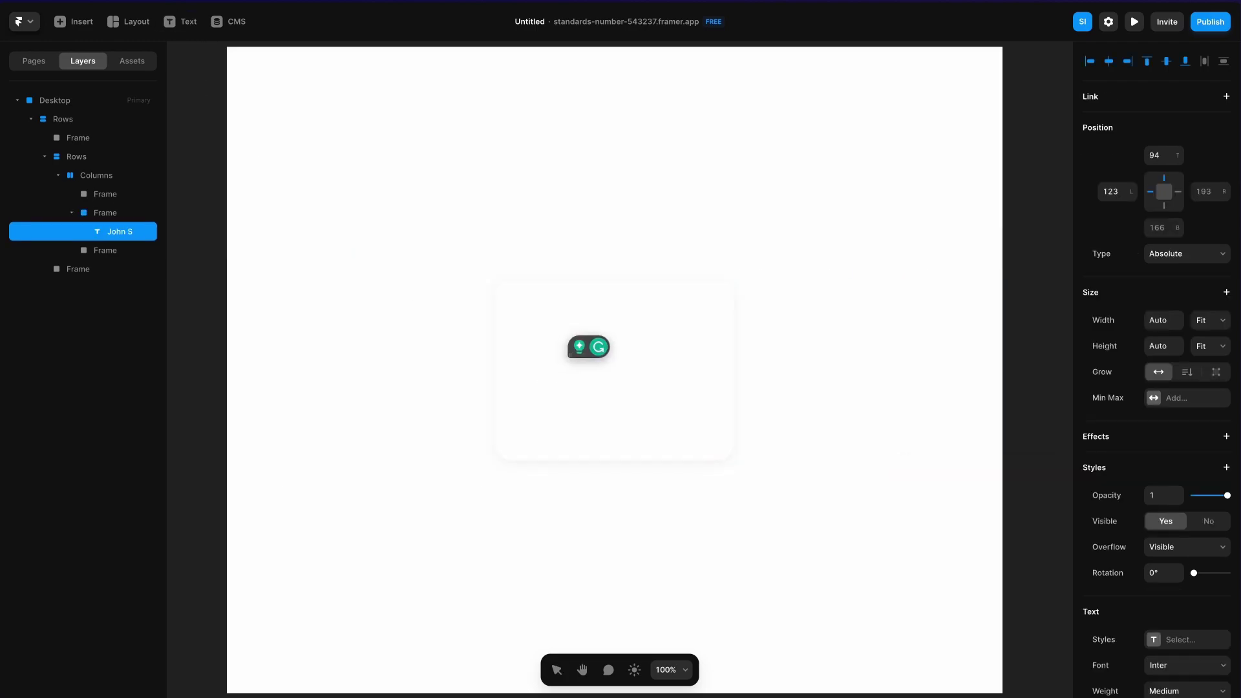
{"action": "type", "text": "mith"}
{"action": "key", "text": "Escape"}
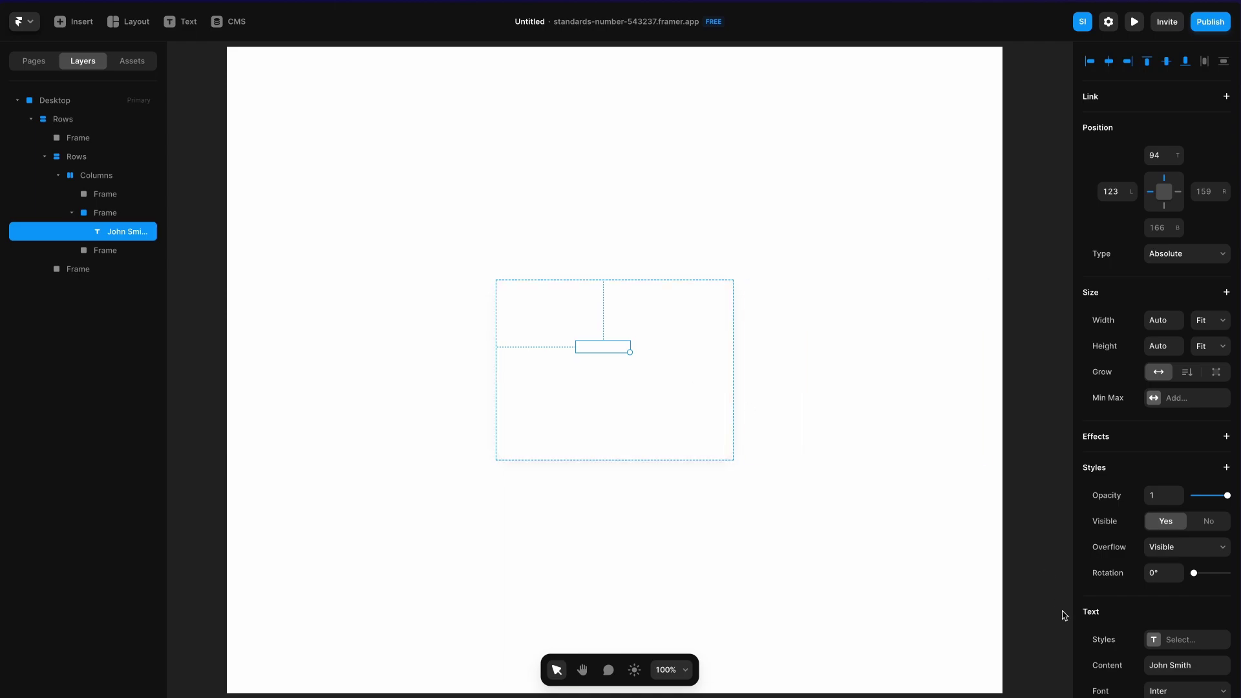
Set the reviewer name's text color to #000000 and its font size to 20
{"action": "scroll", "coordinate": [1094, 611], "scroll_direction": "down", "scroll_amount": 5}
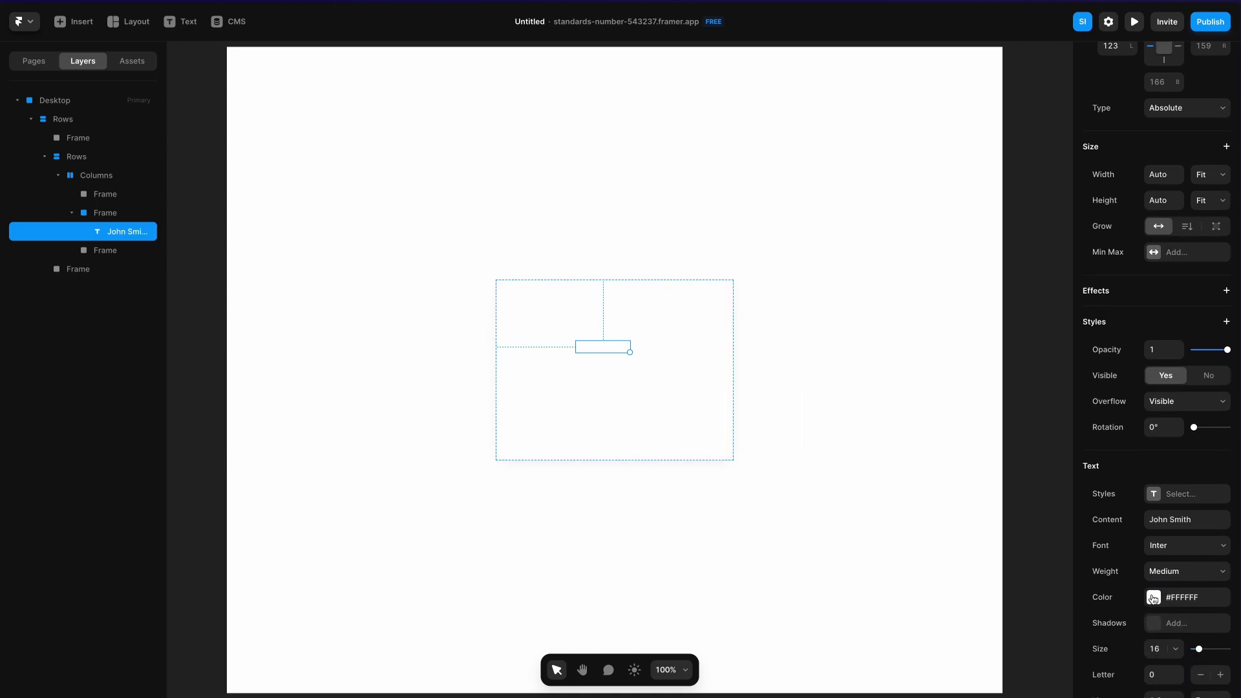
{"action": "left_click", "coordinate": [1154, 597]}
{"action": "left_click_drag", "start_coordinate": [945, 557], "coordinate": [914, 591]}
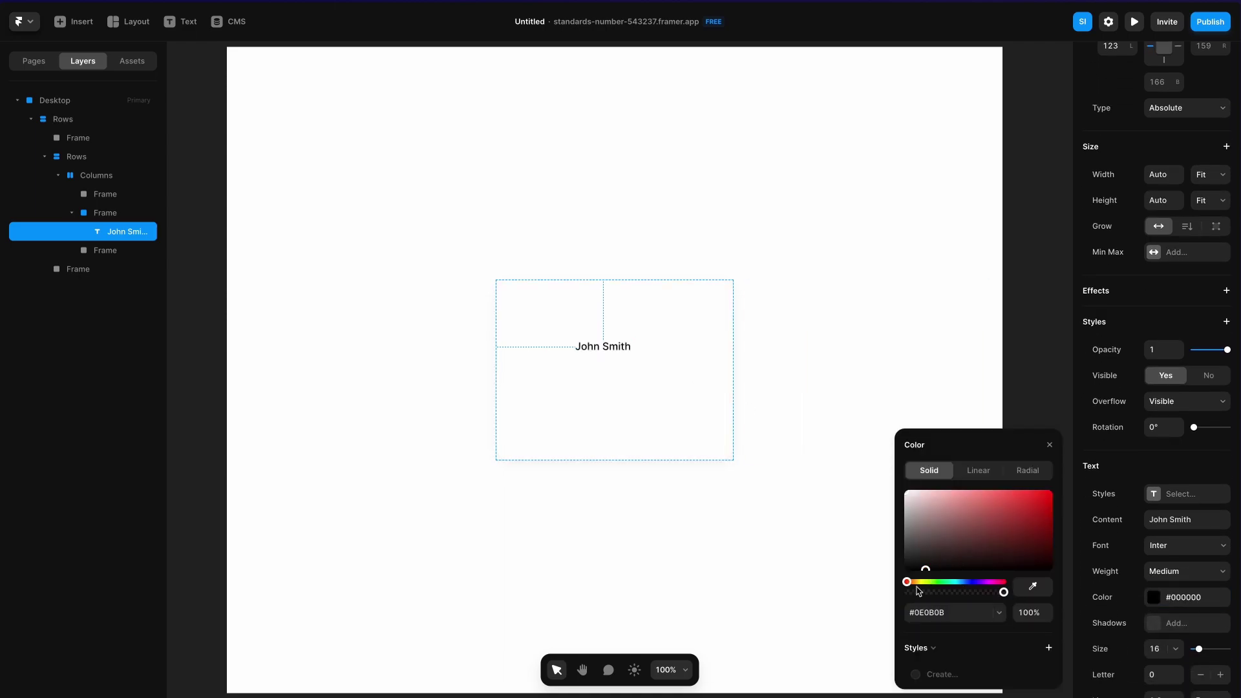
{"action": "left_click", "coordinate": [1164, 649]}
{"action": "type", "text": "20"}
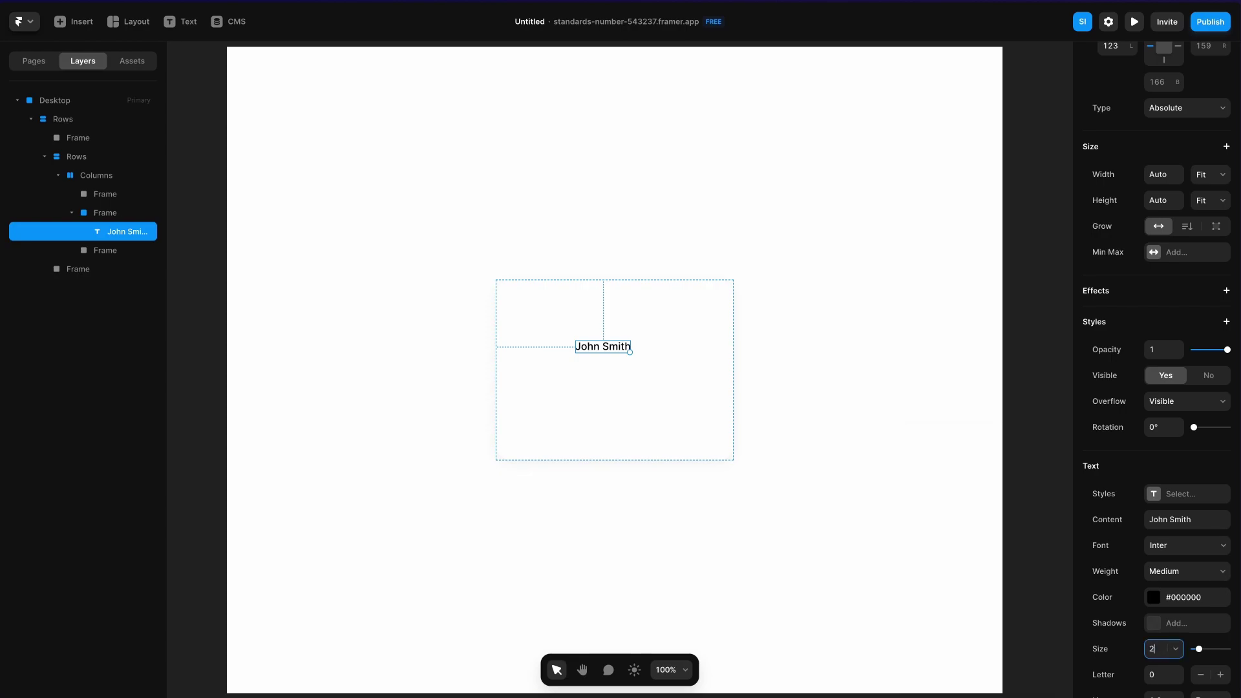
Set the reviewer name's font weight to Bold and its letter spacing to -0.2
{"action": "left_click", "coordinate": [1157, 571]}
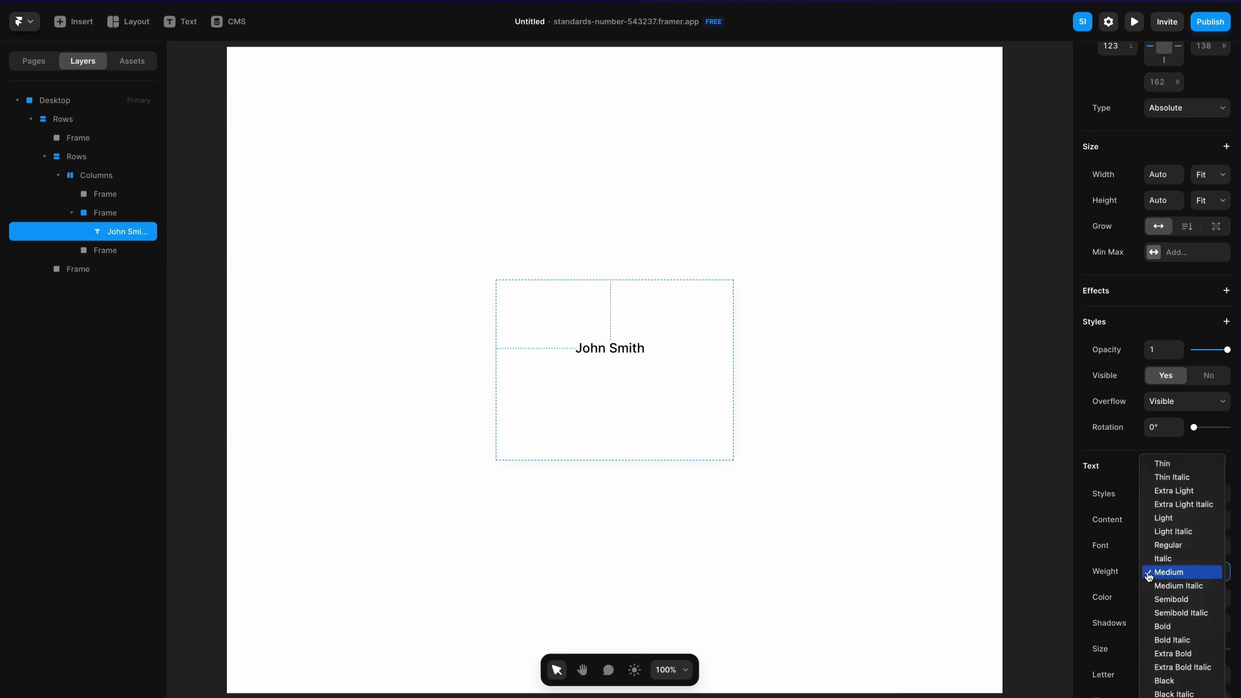
{"action": "left_click", "coordinate": [1161, 628]}
{"action": "left_click", "coordinate": [1152, 675]}
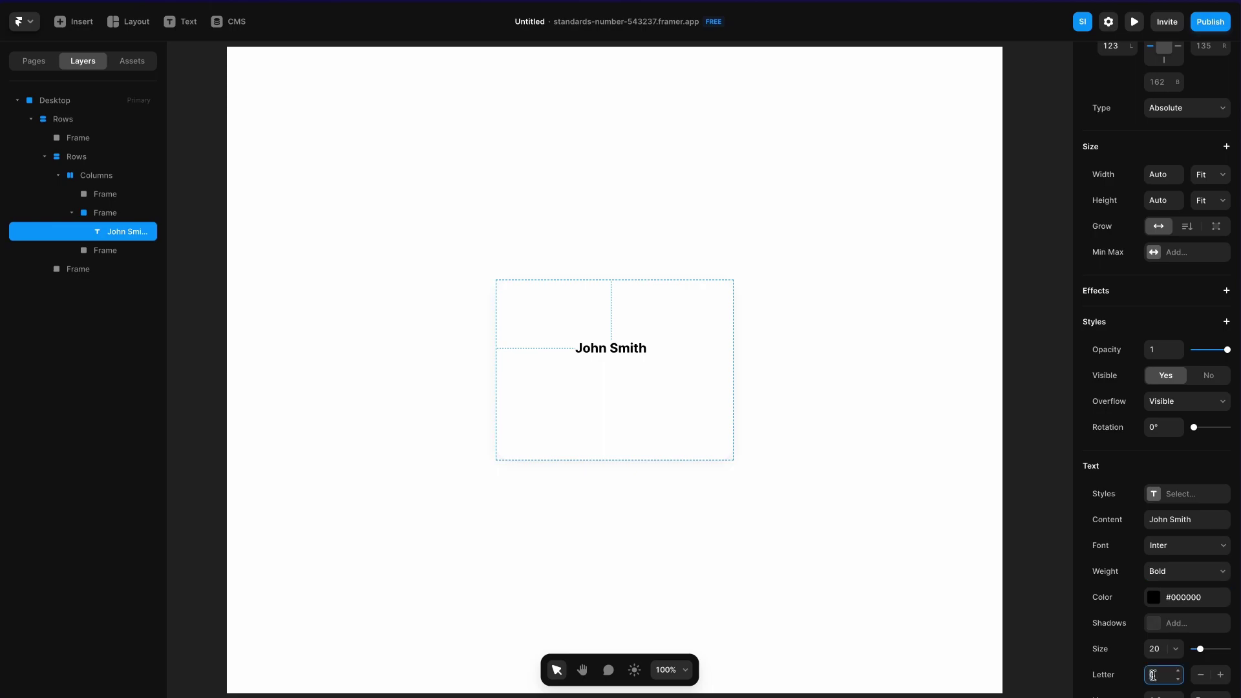
{"action": "type", "text": "-0.2"}
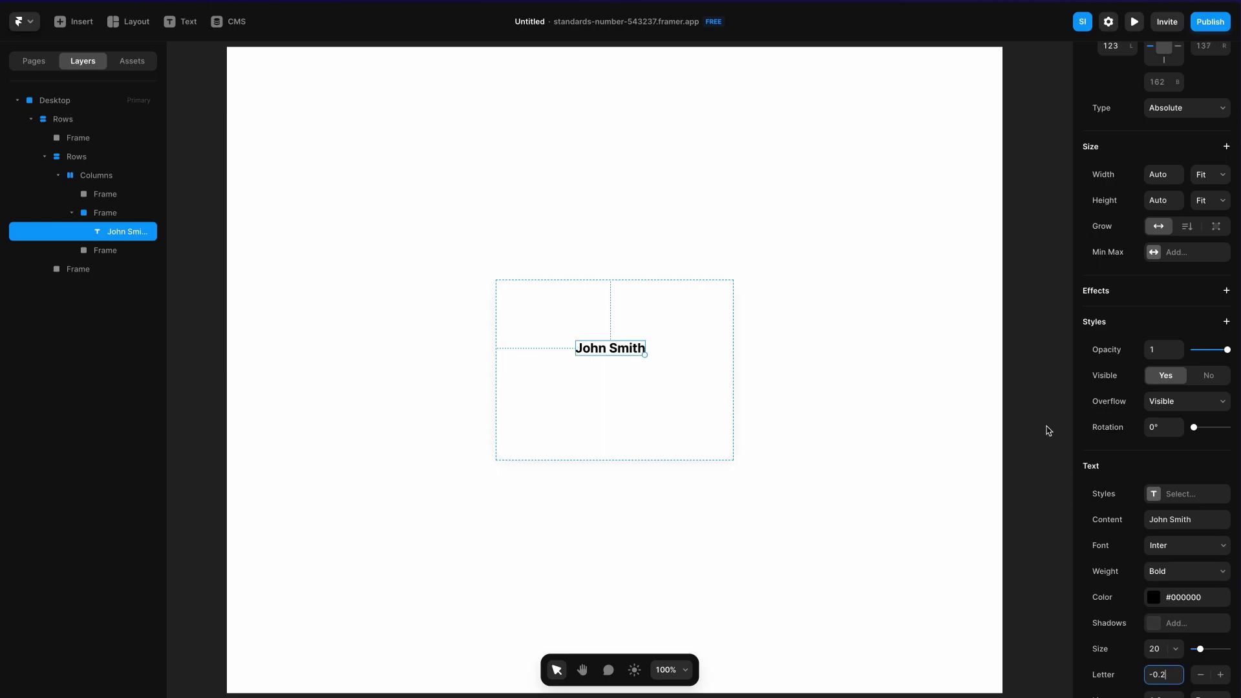
Add the Stellar Template review text below the name in Regular weight at size 14, and place a duplicate just beneath it
{"action": "key", "text": "ctrl+v"}
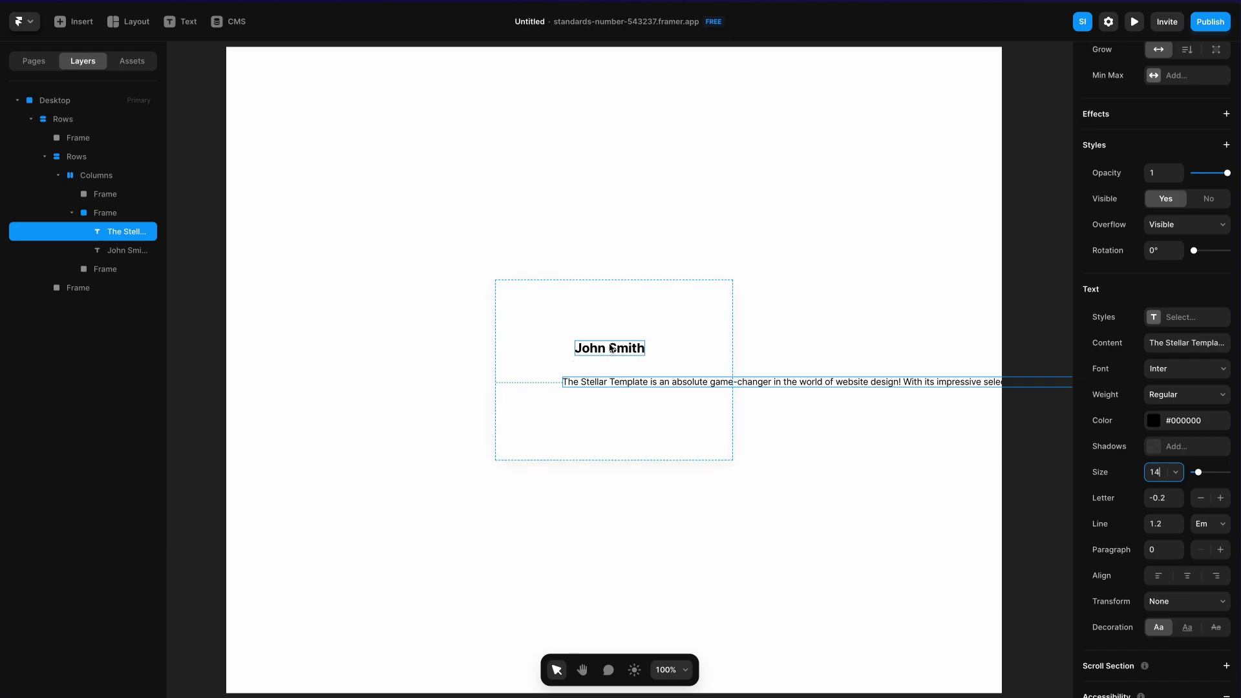
{"action": "left_click", "coordinate": [616, 387]}
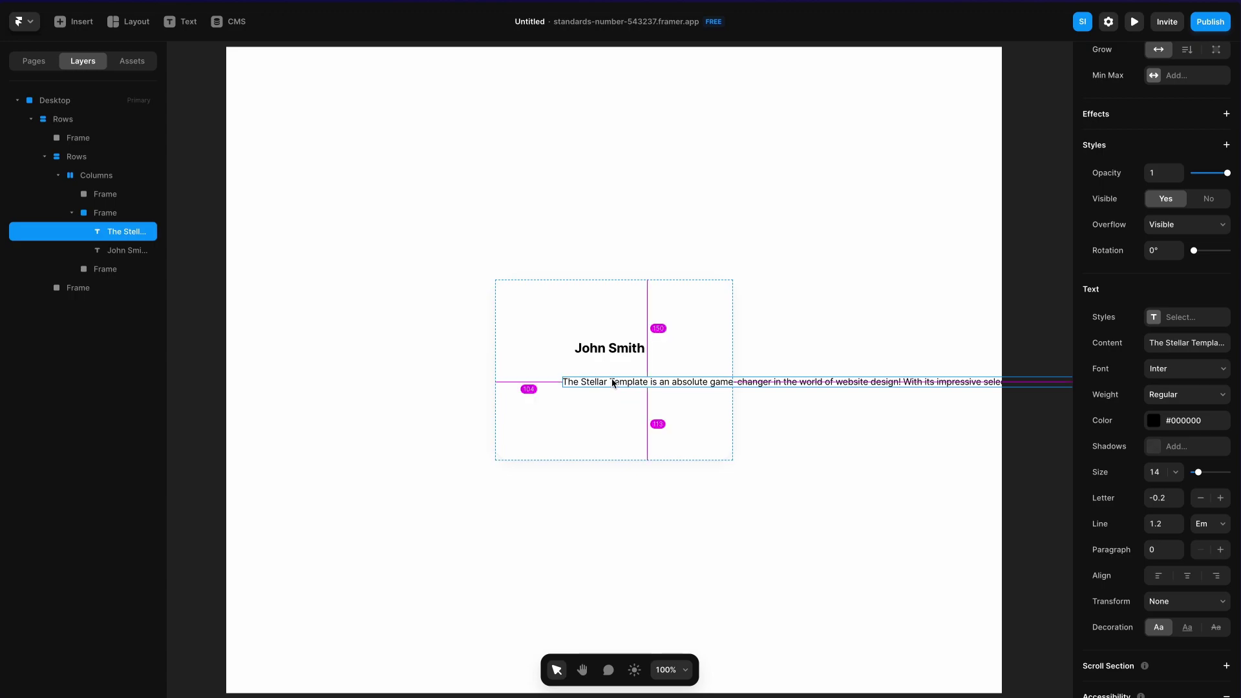
{"action": "left_click_drag", "start_coordinate": [614, 383], "coordinate": [615, 407]}
Replace the upper review text with "Best Framer Template ever!" and set its weight to Semibold
{"action": "double_click", "coordinate": [616, 383]}
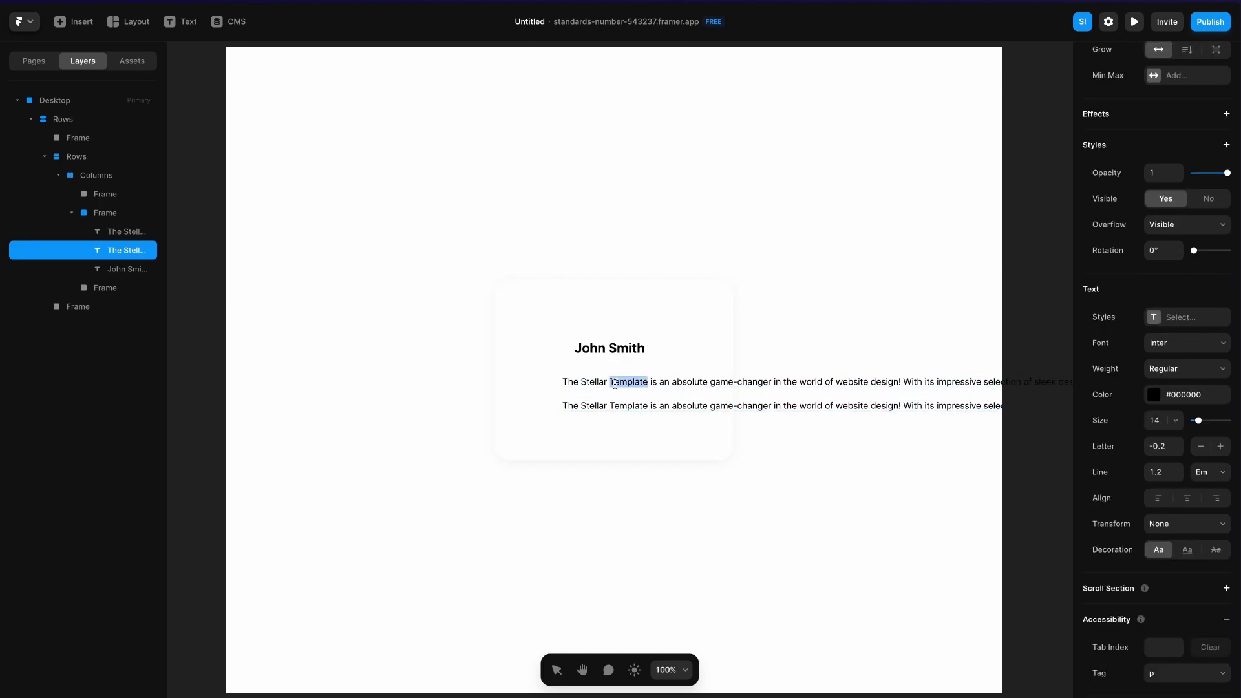
{"action": "triple_click", "coordinate": [615, 384]}
{"action": "type", "text": "Best Framer"}
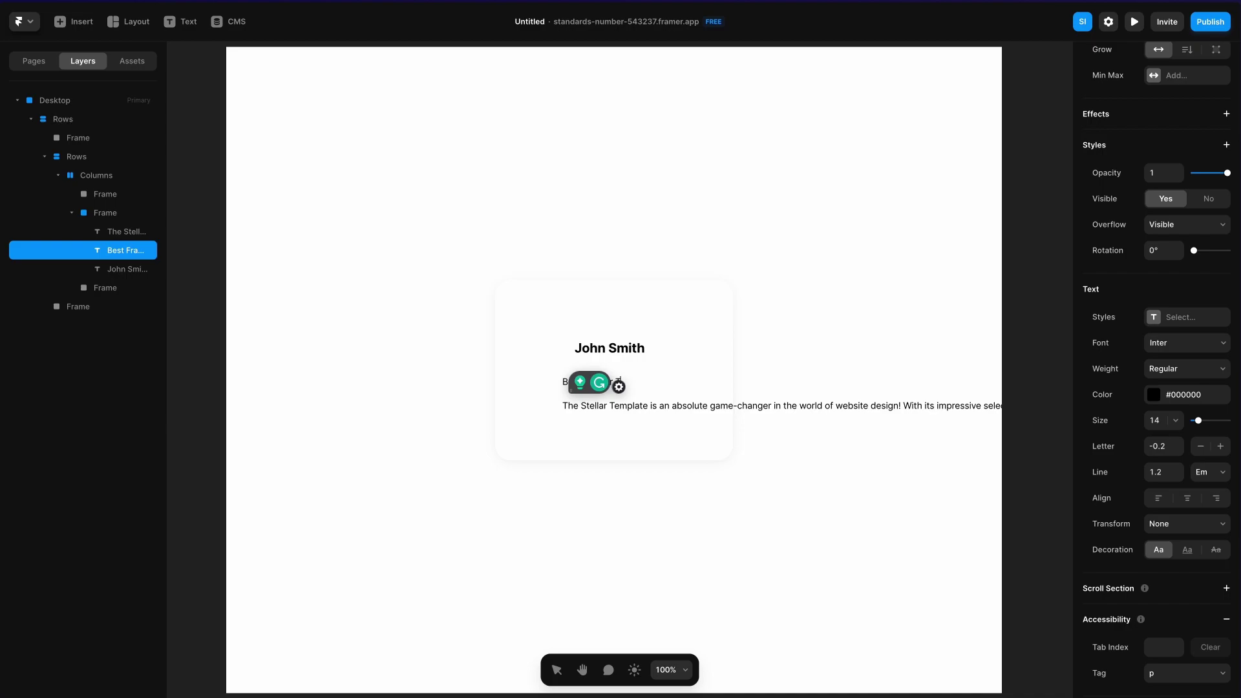
{"action": "type", "text": " Template ever!"}
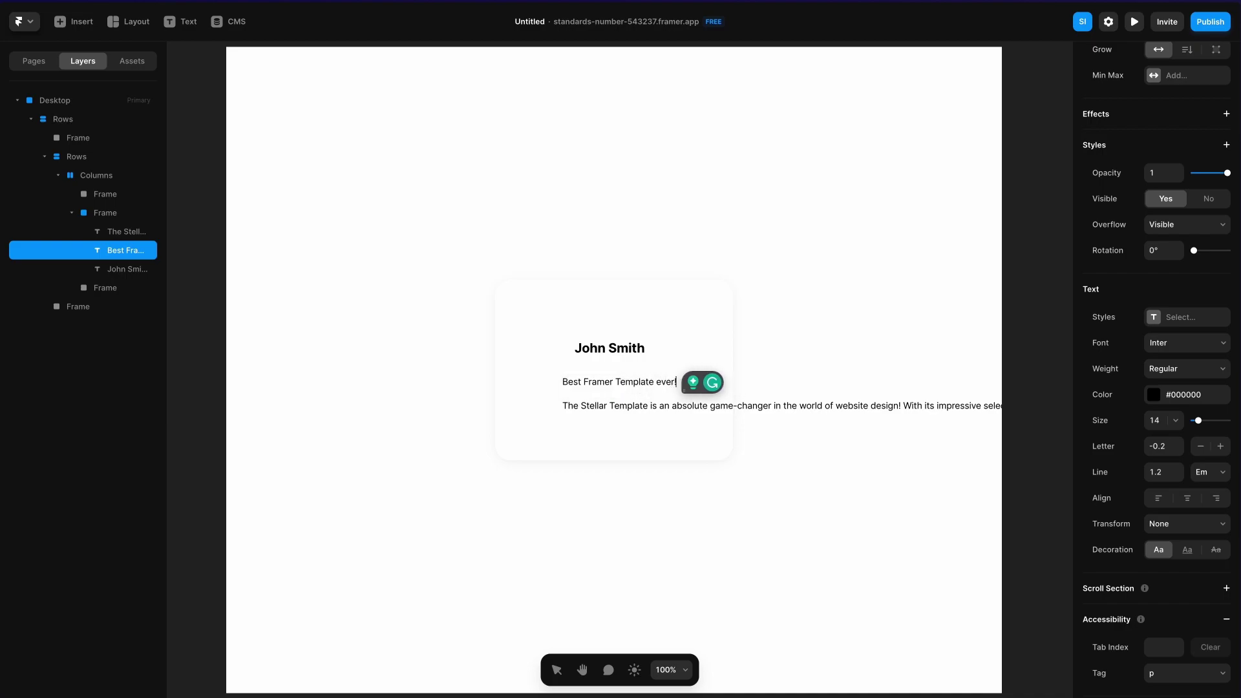
{"action": "key", "text": "Escape"}
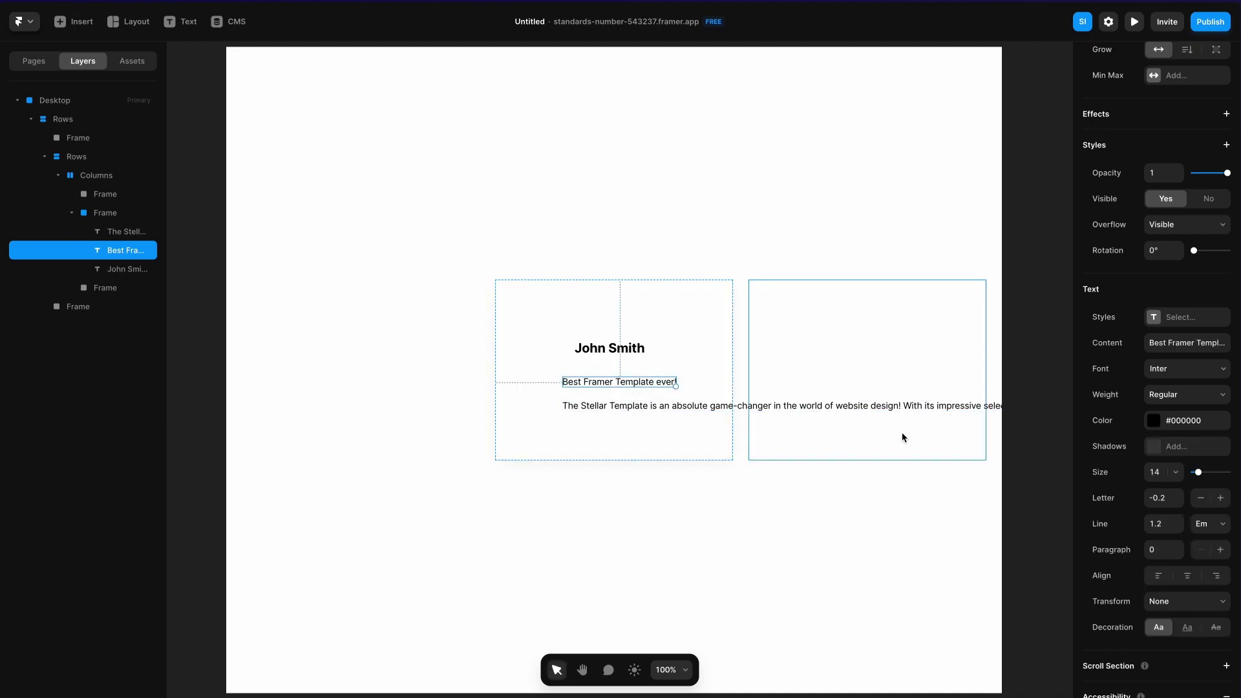
{"action": "left_click", "coordinate": [1168, 390]}
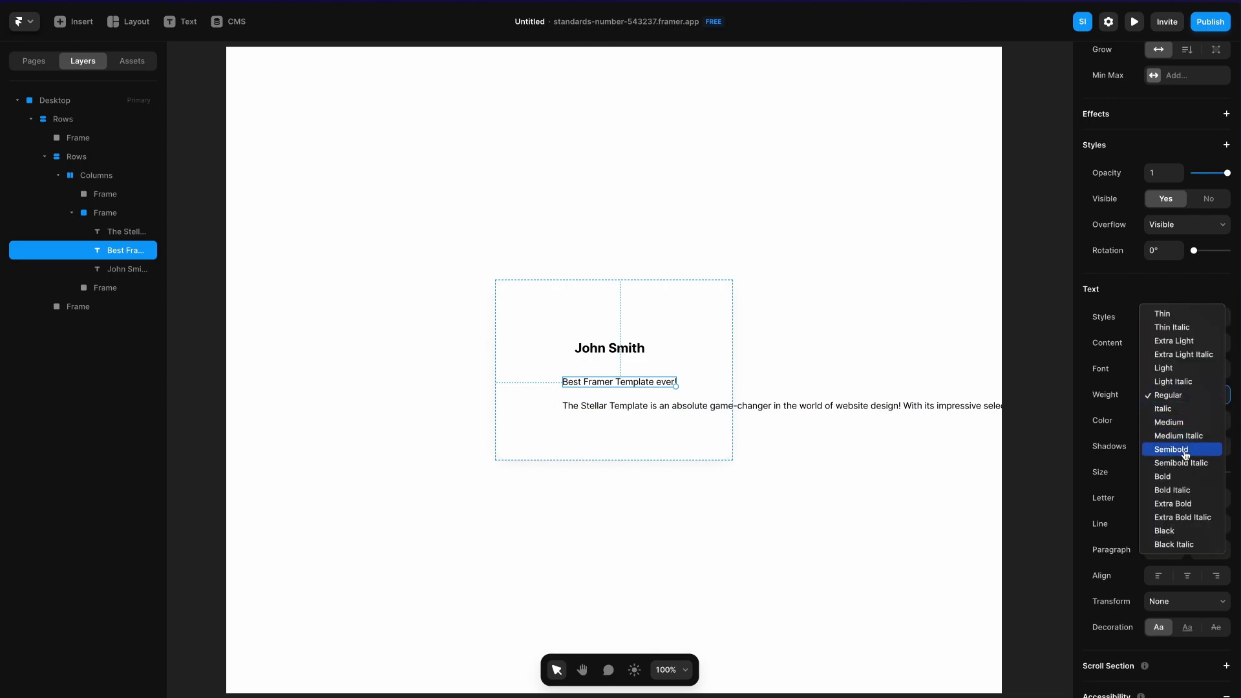
{"action": "left_click", "coordinate": [1175, 449]}
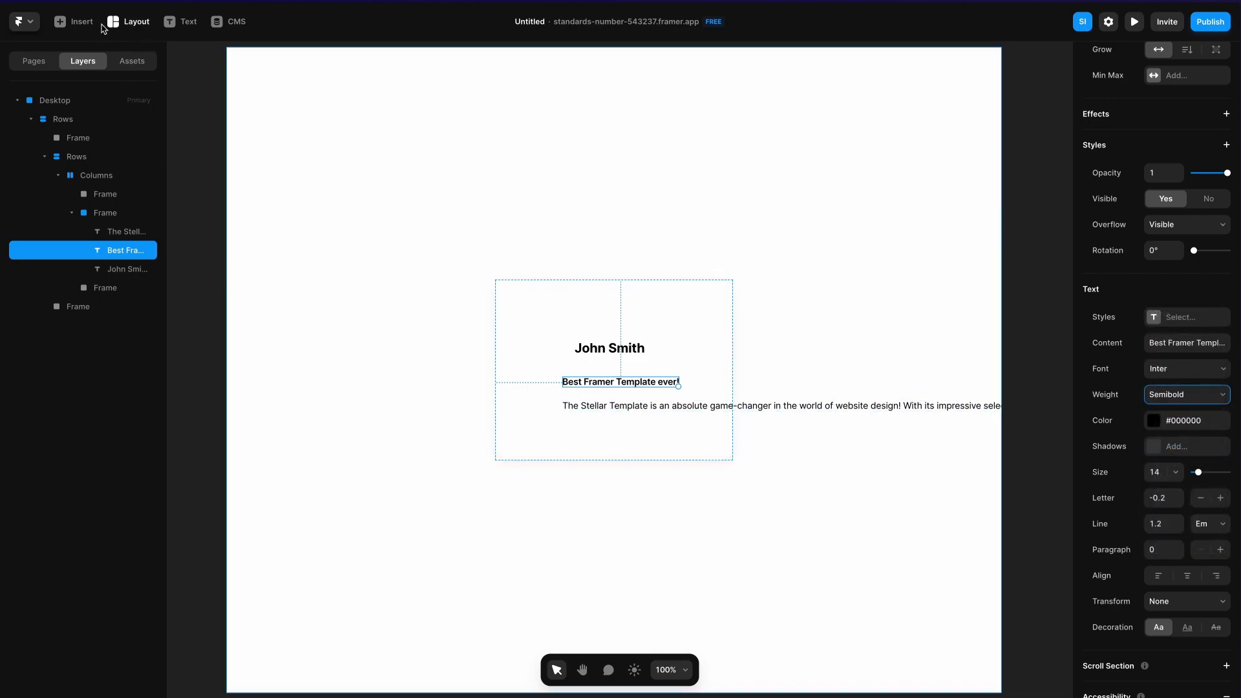
Insert a Phosphor icon above the name in the card and set its width and height to 20
{"action": "left_click", "coordinate": [74, 21]}
{"action": "type", "text": "icon"}
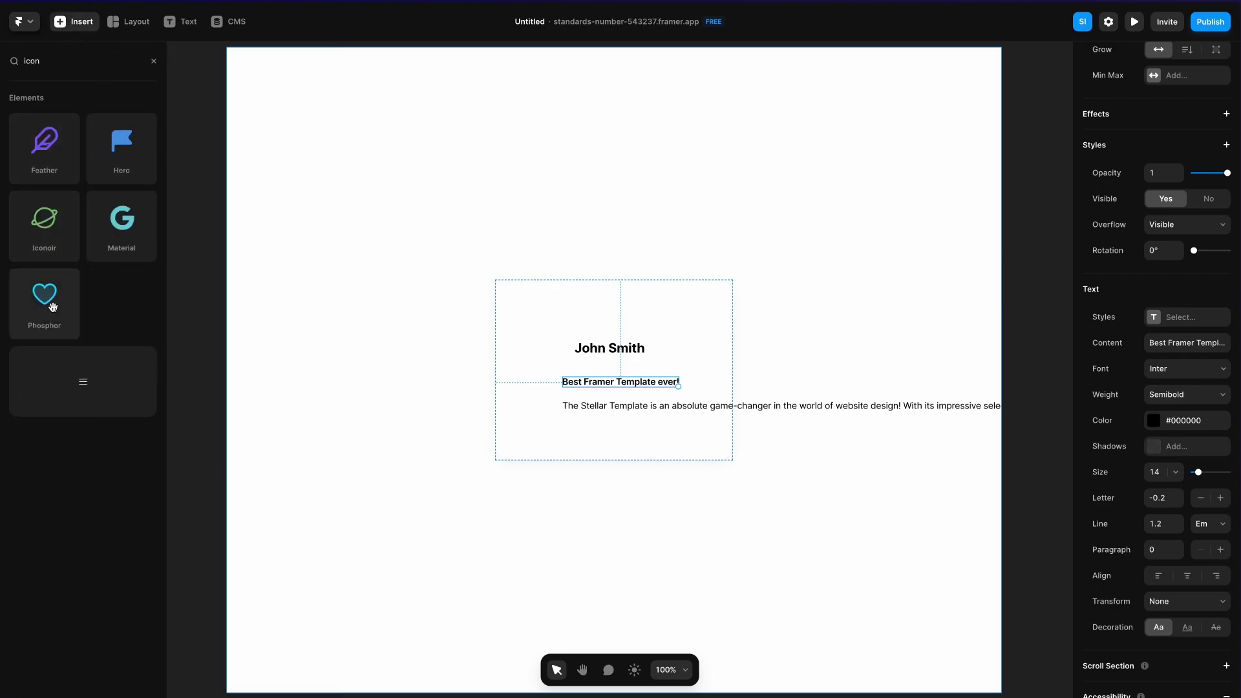
{"action": "left_click_drag", "start_coordinate": [53, 307], "coordinate": [605, 315]}
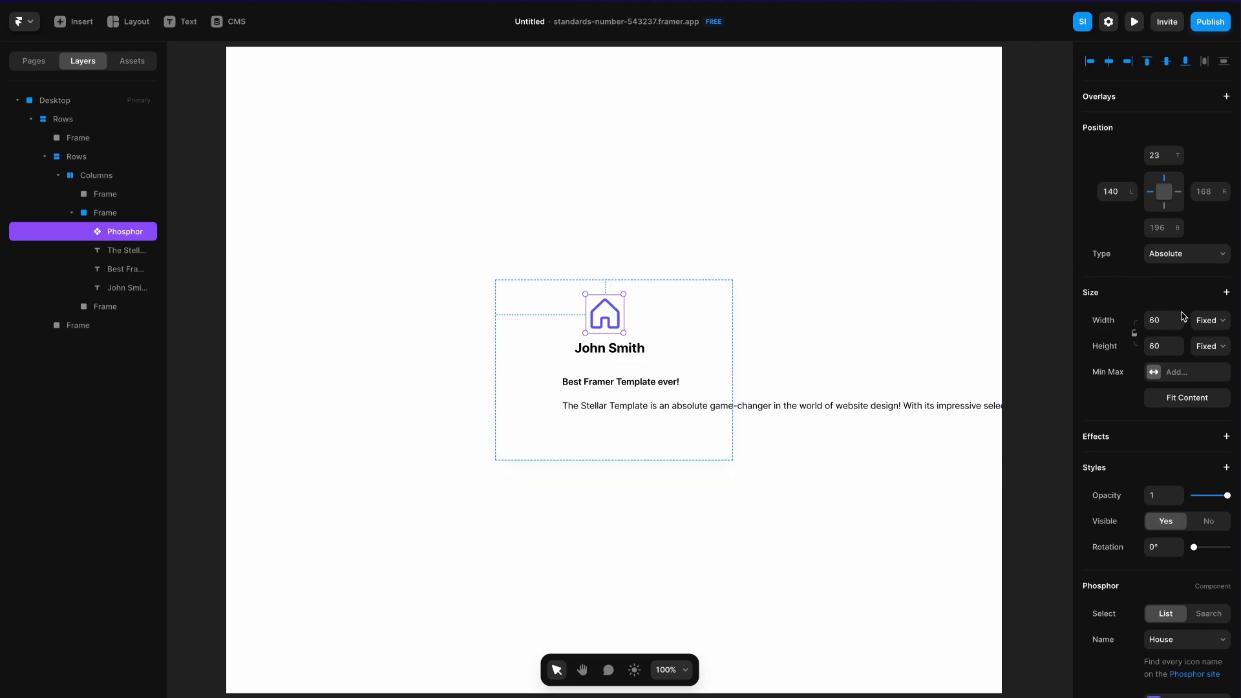
{"action": "left_click", "coordinate": [1160, 320]}
{"action": "type", "text": "20"}
{"action": "left_click", "coordinate": [1169, 341]}
{"action": "type", "text": "2"}
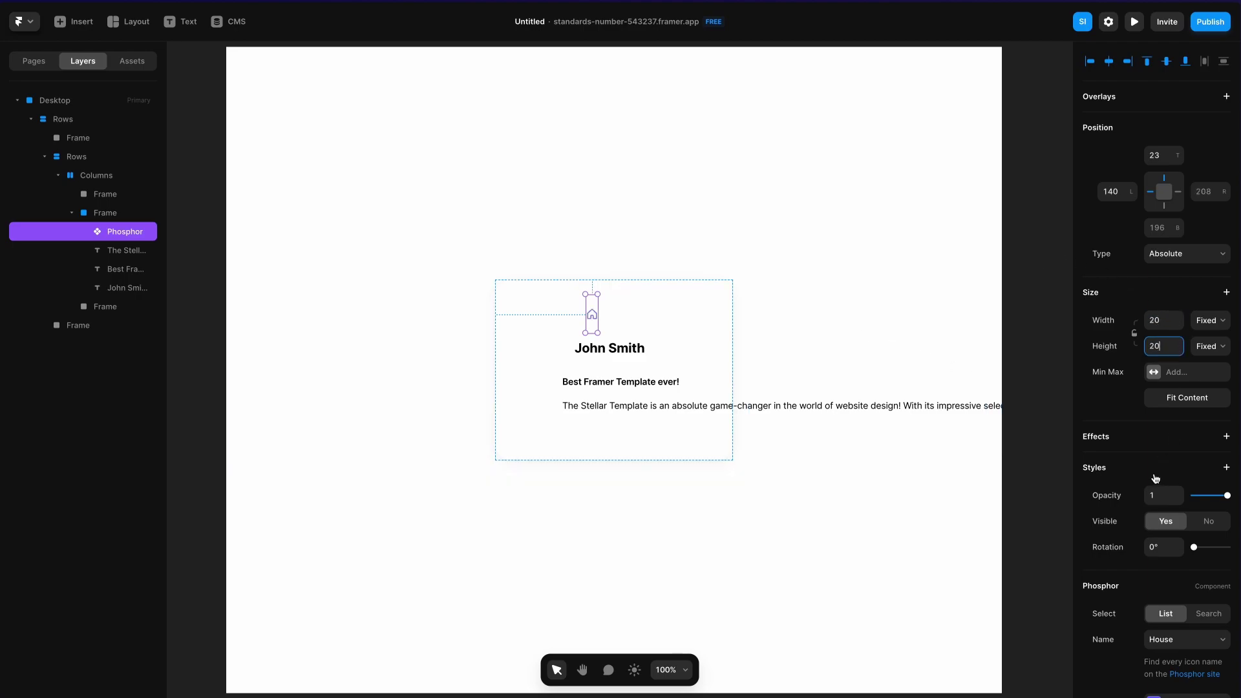
Change the Phosphor icon to Star and set its weight to Fill
{"action": "left_click", "coordinate": [1185, 650]}
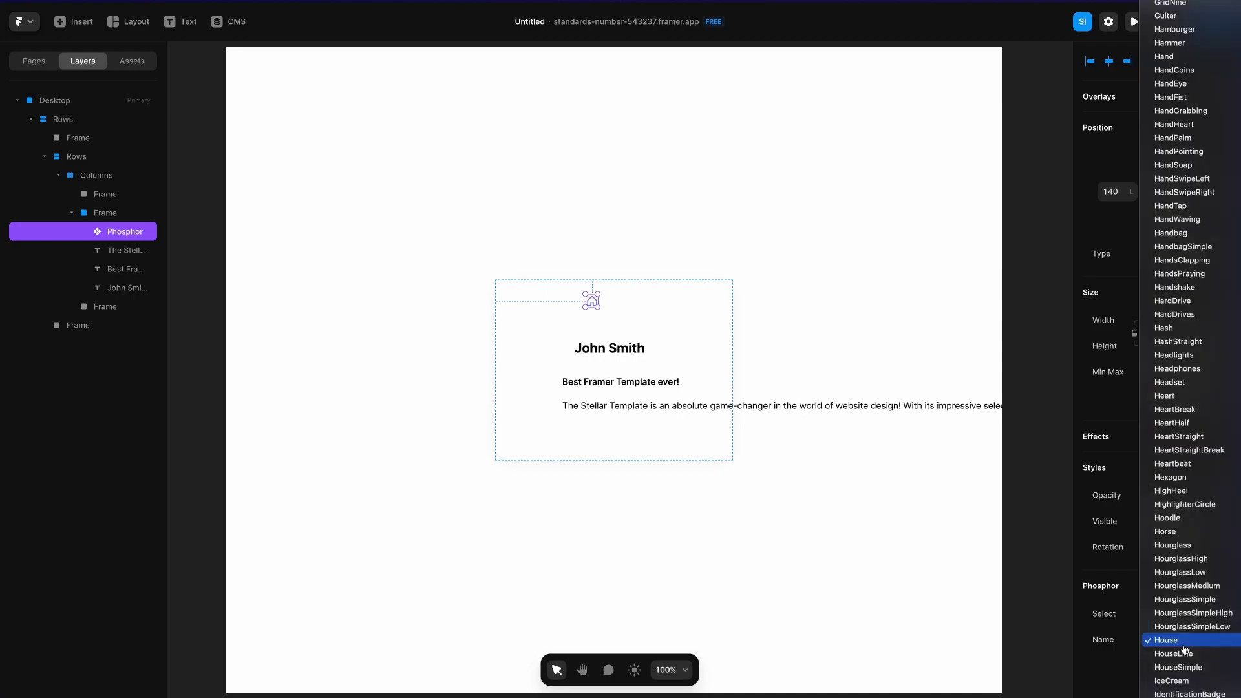
{"action": "scroll", "coordinate": [1185, 650], "scroll_direction": "down", "scroll_amount": 20}
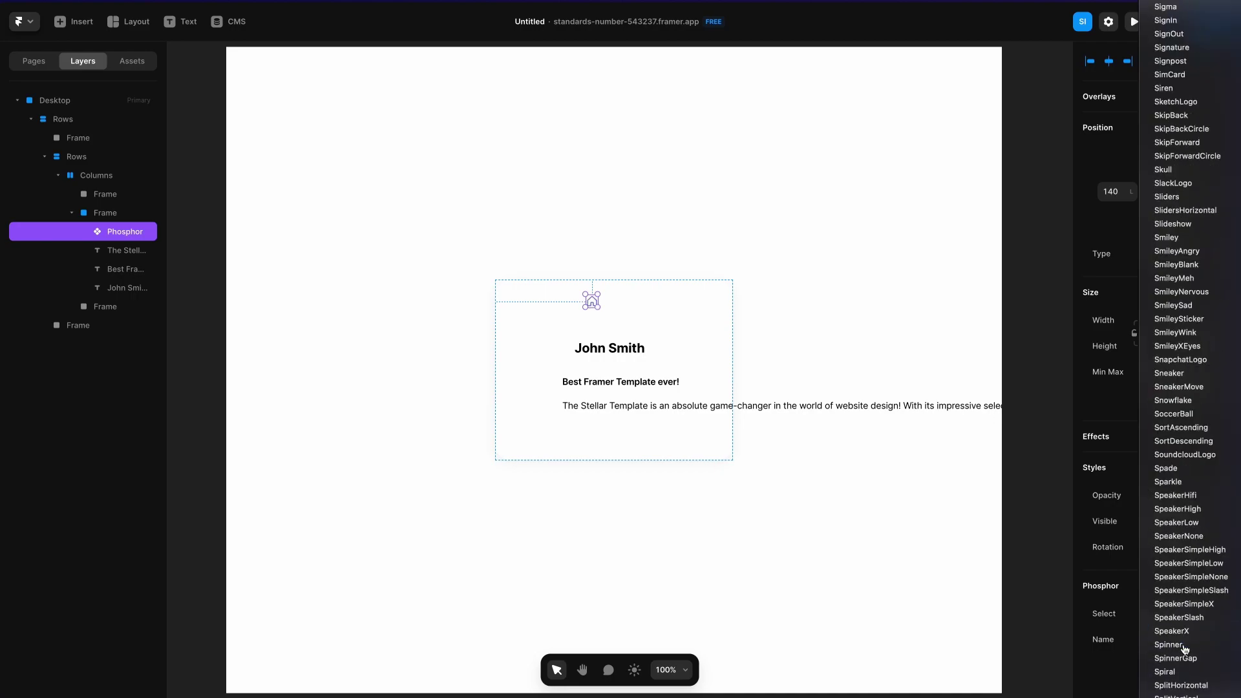
{"action": "scroll", "coordinate": [1185, 649], "scroll_direction": "down", "scroll_amount": 3}
{"action": "left_click", "coordinate": [1185, 649]}
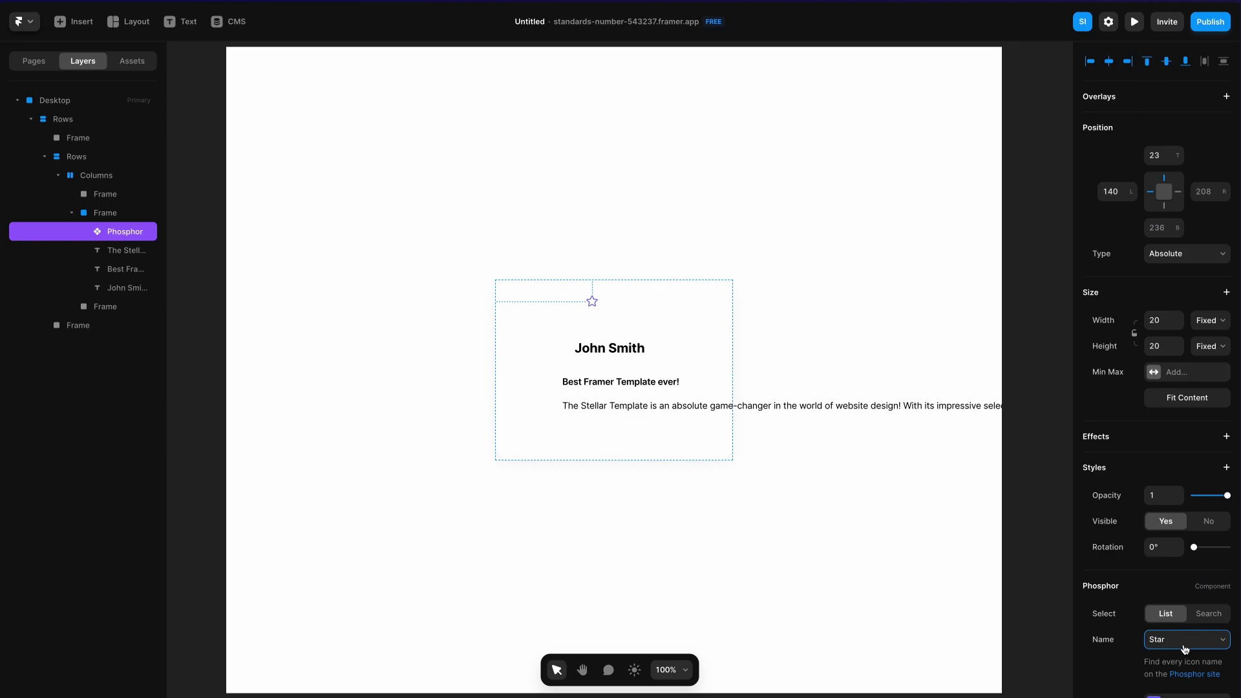
{"action": "scroll", "coordinate": [1108, 553], "scroll_direction": "down", "scroll_amount": 3}
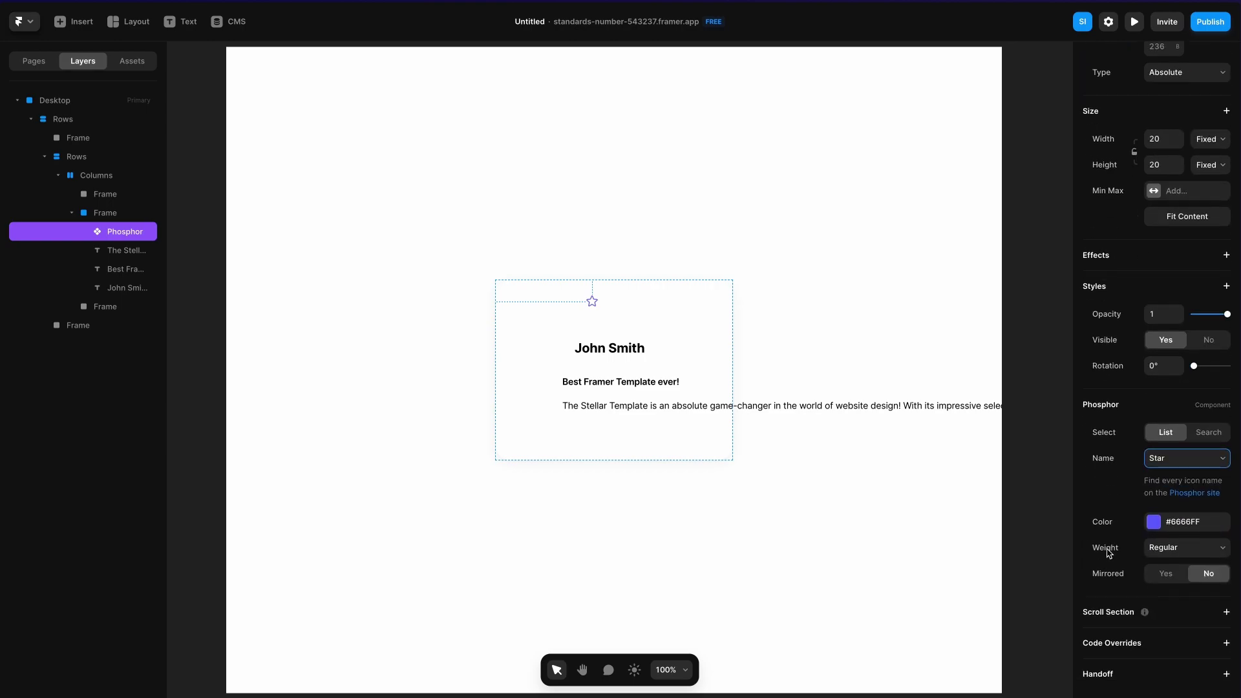
{"action": "left_click", "coordinate": [1163, 548]}
{"action": "left_click", "coordinate": [1163, 573]}
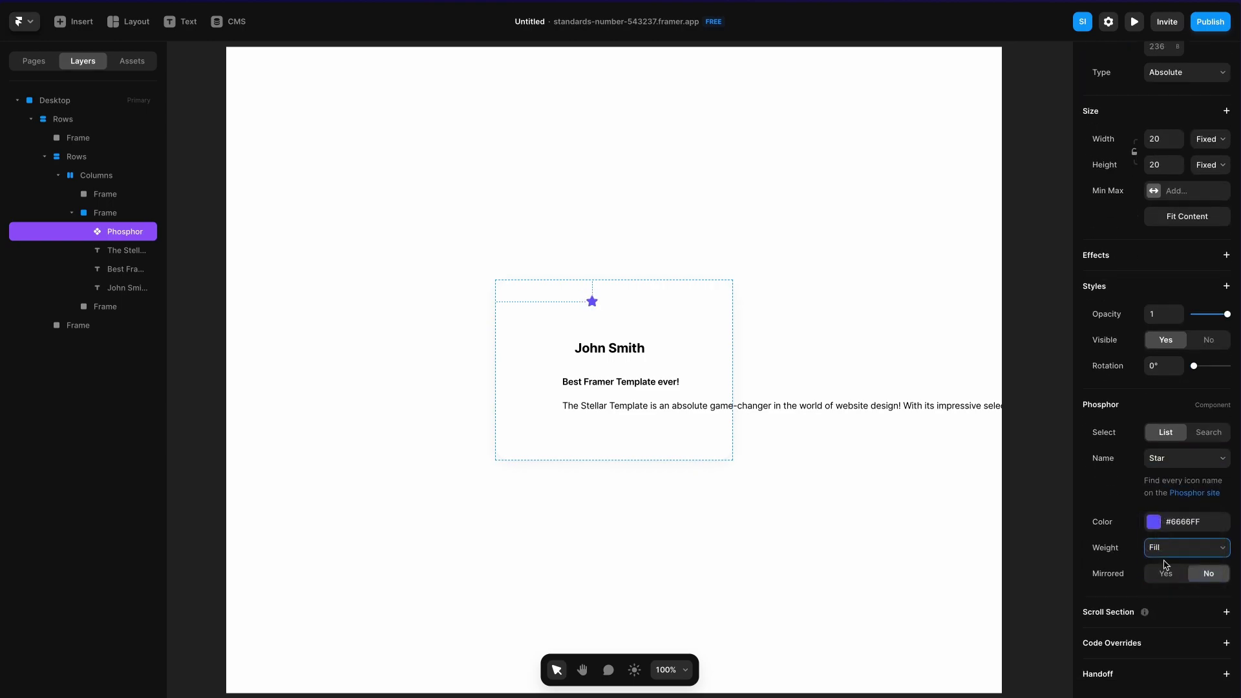
Recolor the star icon to yellow #FFCC00
{"action": "left_click", "coordinate": [1154, 524]}
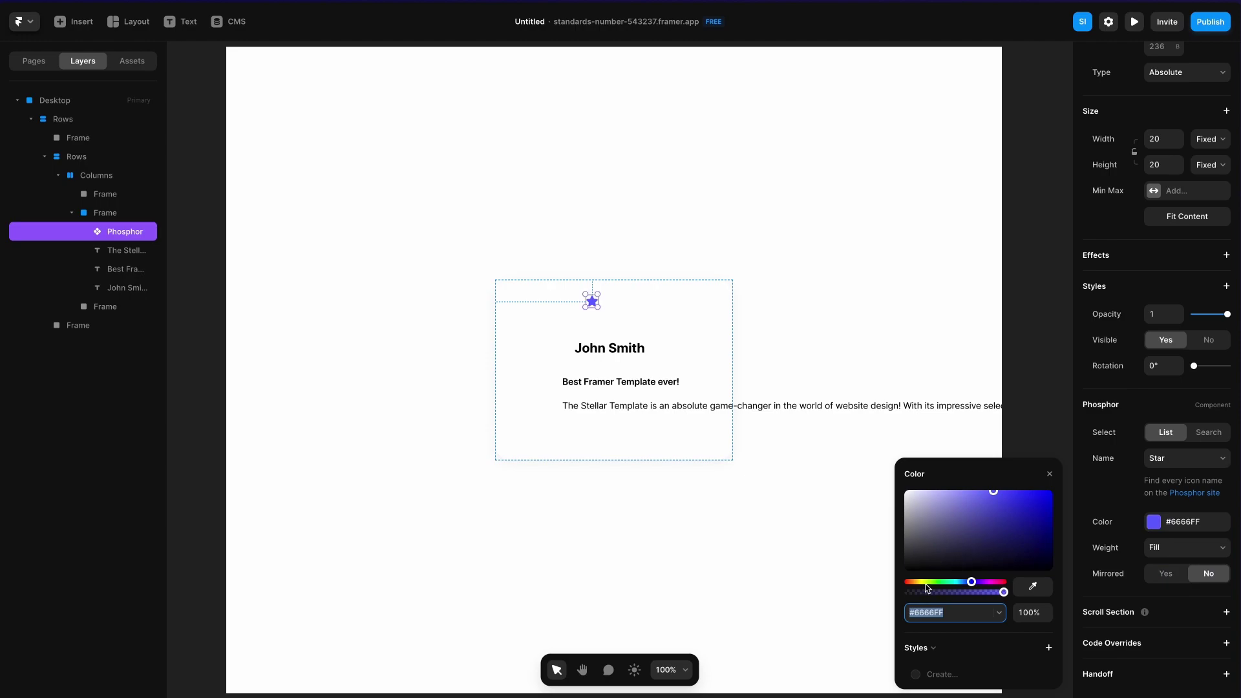
{"action": "left_click_drag", "start_coordinate": [926, 588], "coordinate": [919, 583]}
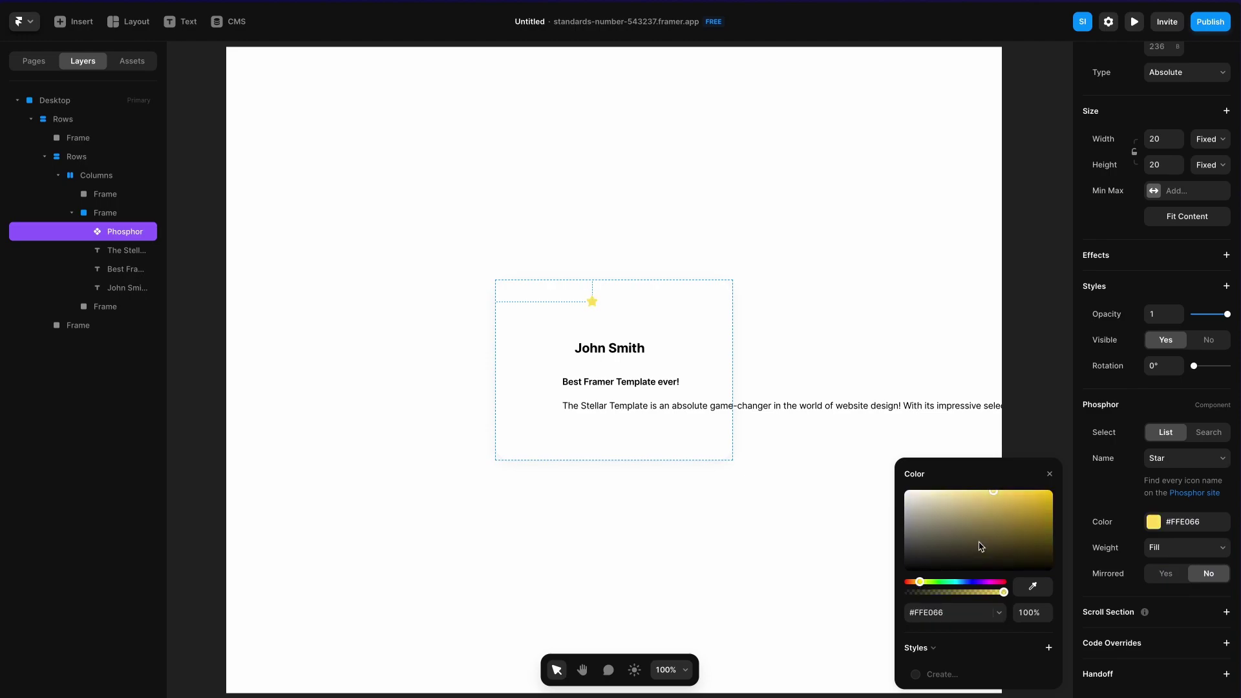
{"action": "left_click_drag", "start_coordinate": [979, 546], "coordinate": [1051, 491]}
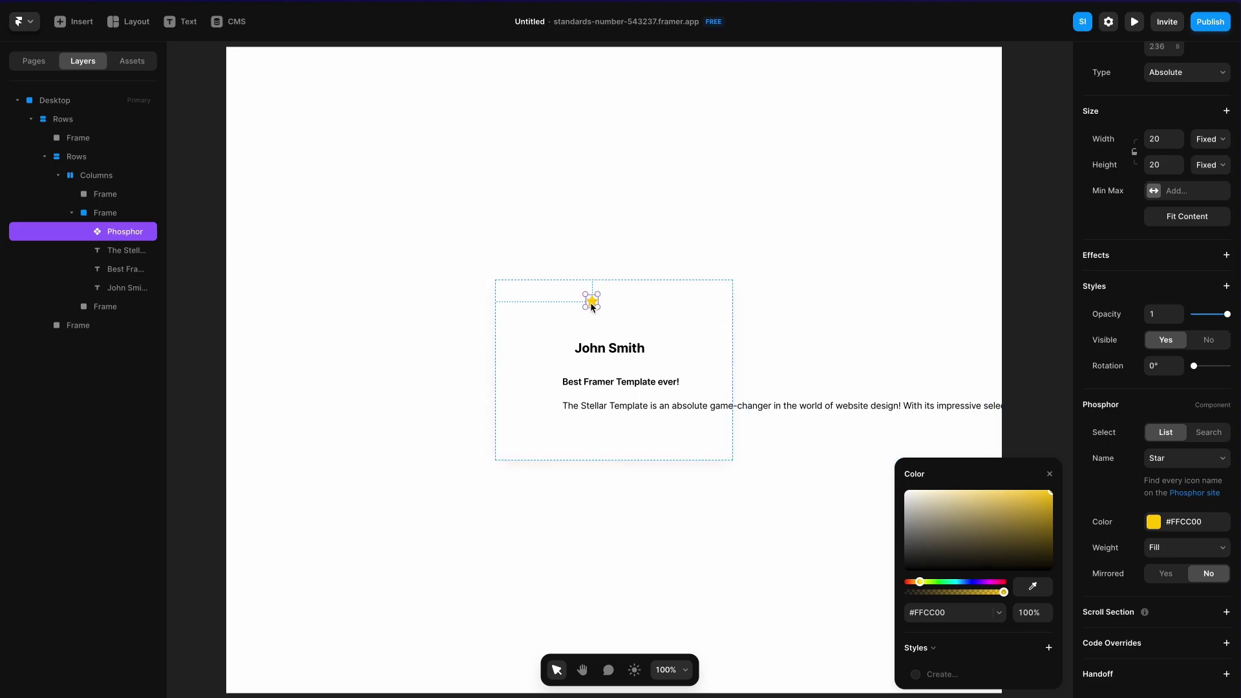
Duplicate the yellow star into a row of five and wrap all five icons in a stack
{"action": "left_click_drag", "start_coordinate": [594, 305], "coordinate": [651, 313]}
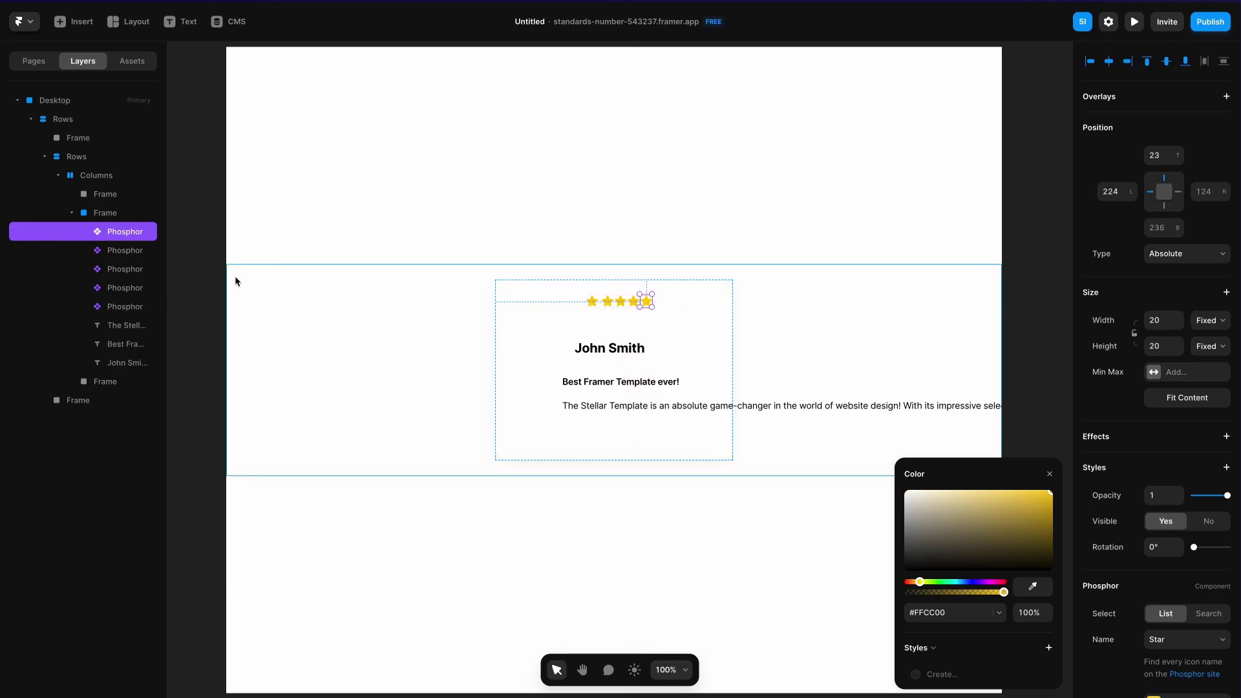
{"action": "left_click", "coordinate": [127, 308], "text": "shift"}
{"action": "right_click", "coordinate": [132, 310]}
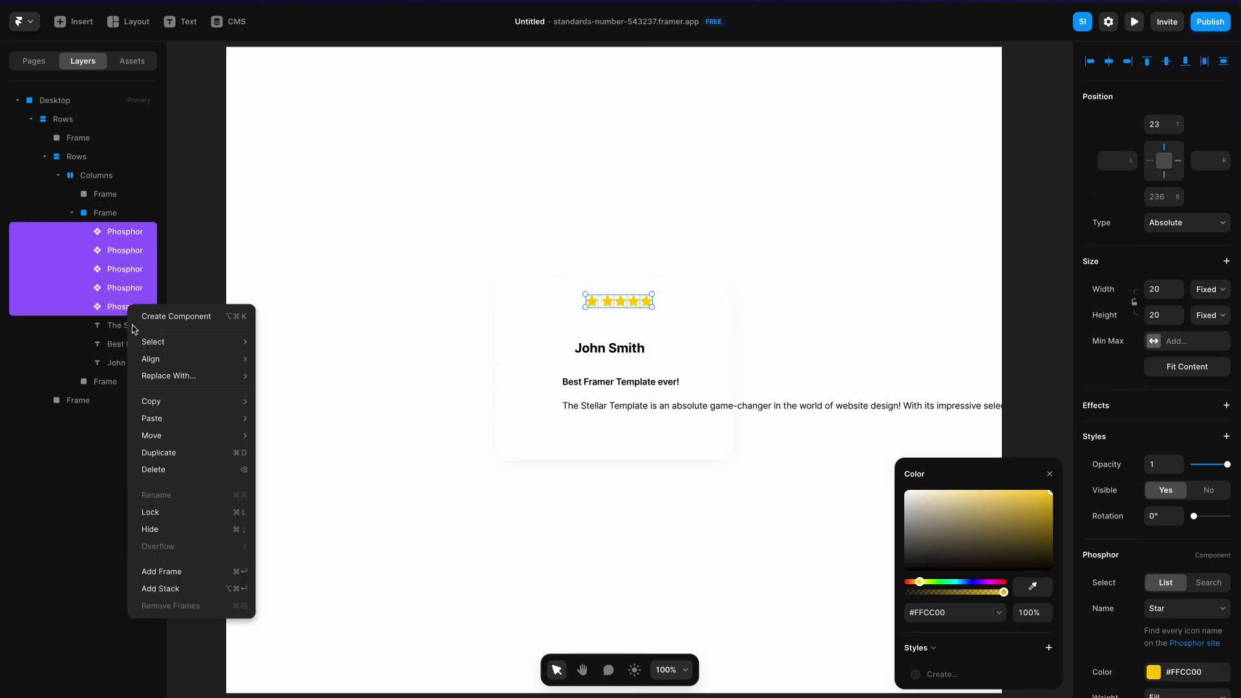
{"action": "left_click", "coordinate": [183, 587]}
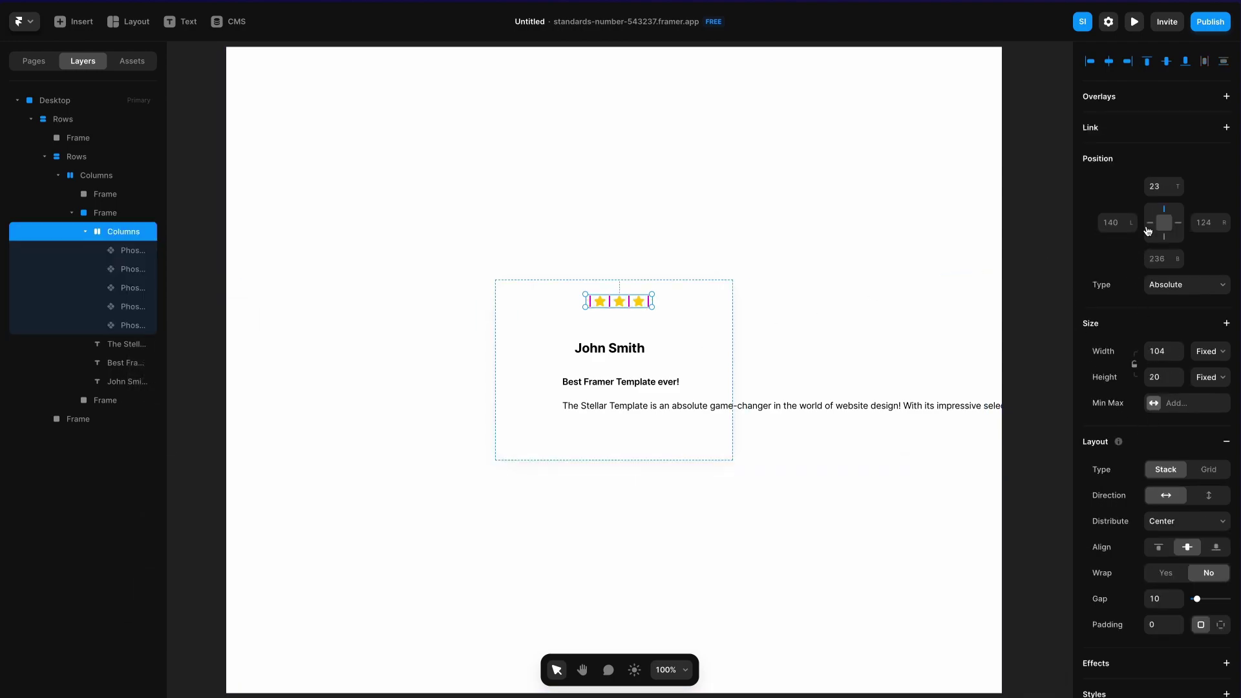
Set the star stack's width and height to Fit Content and its gap to 6
{"action": "left_click", "coordinate": [1204, 353]}
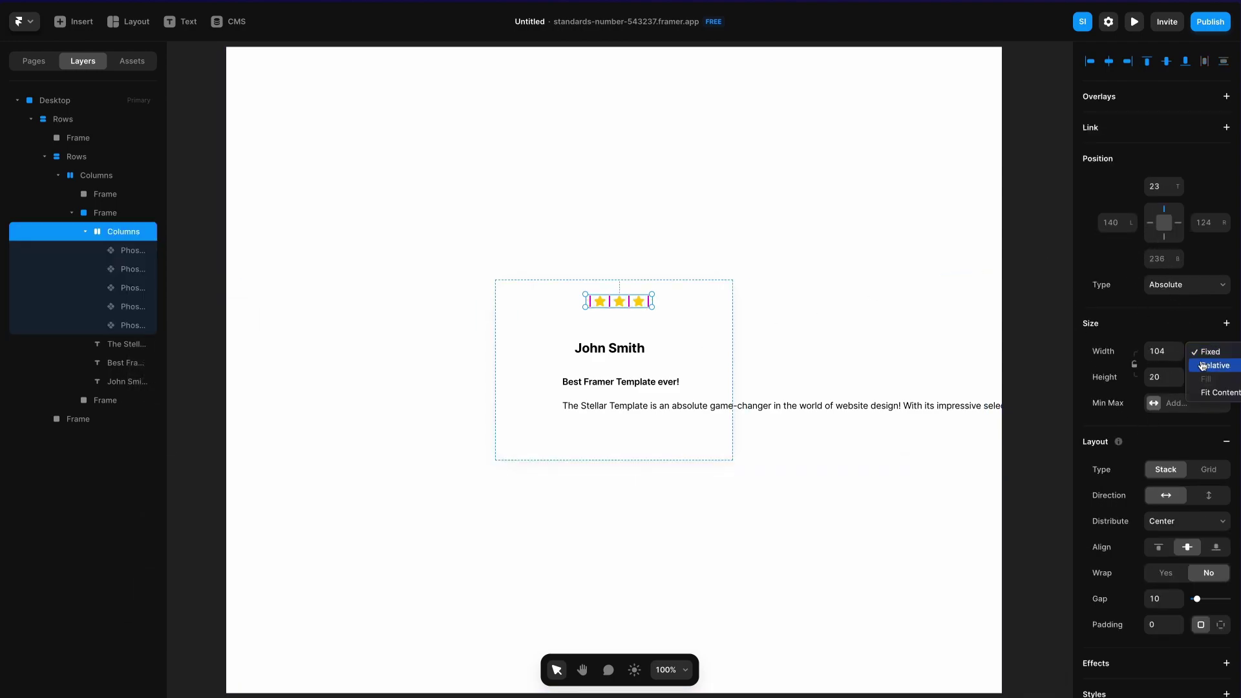
{"action": "left_click", "coordinate": [1203, 377]}
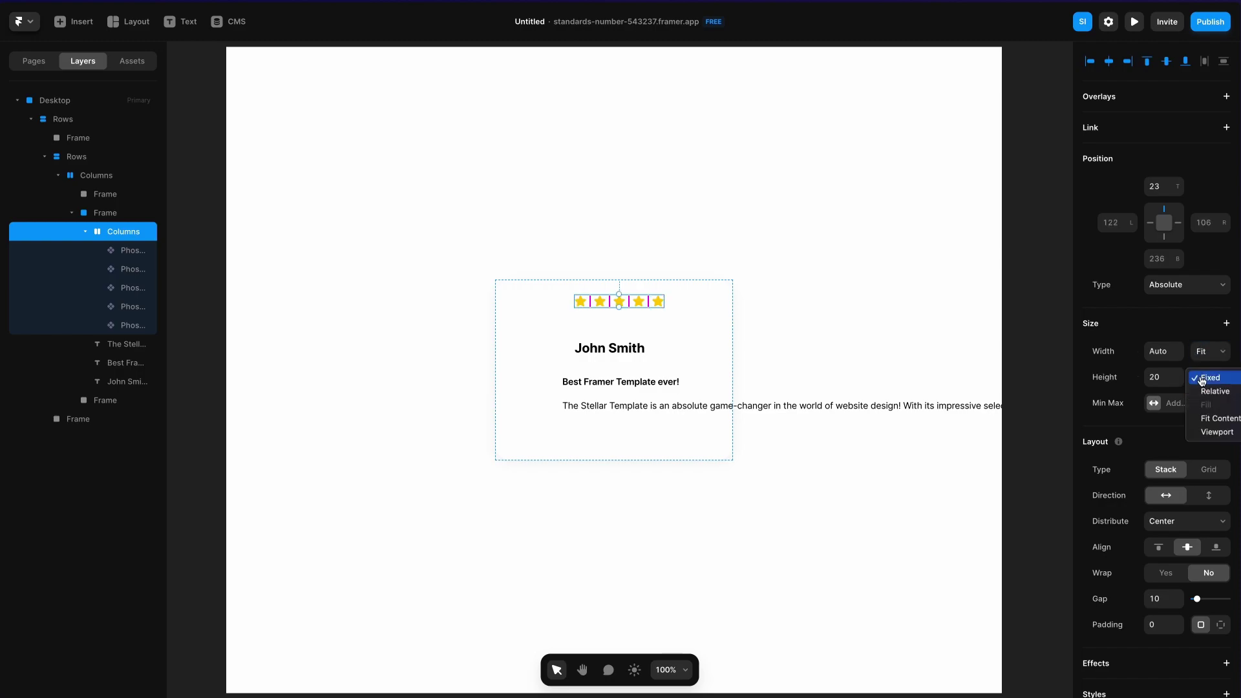
{"action": "left_click", "coordinate": [1204, 414]}
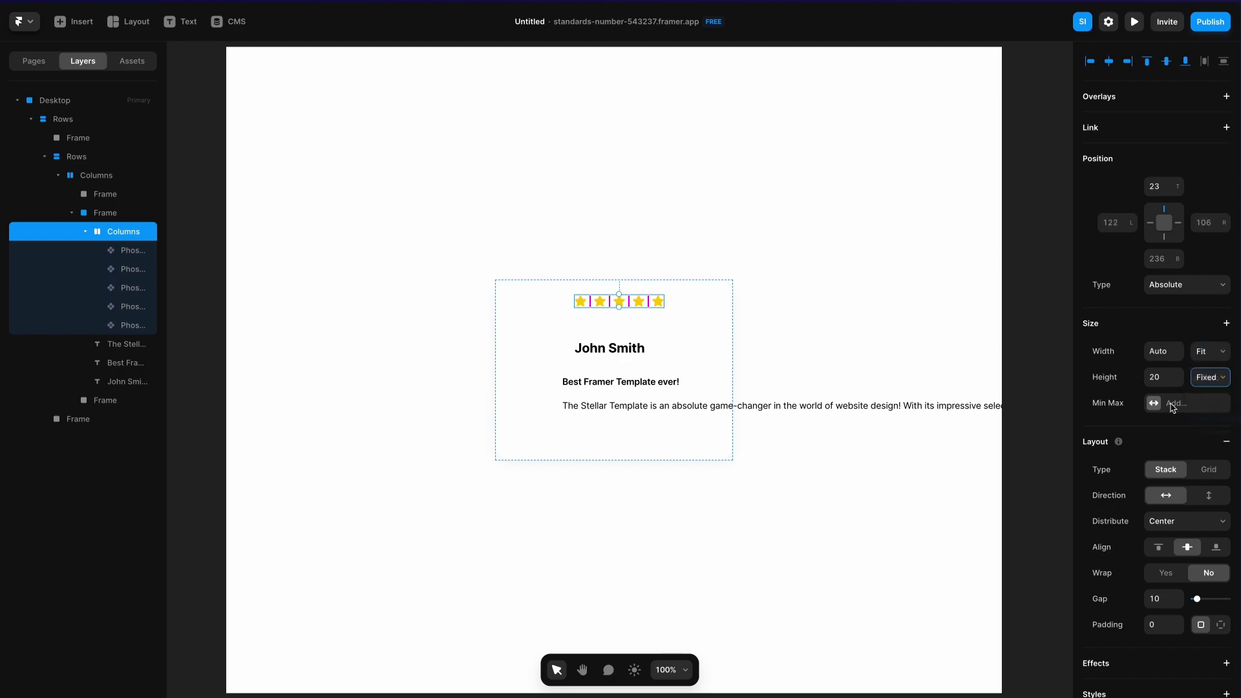
{"action": "left_click", "coordinate": [1160, 599]}
{"action": "type", "text": "6"}
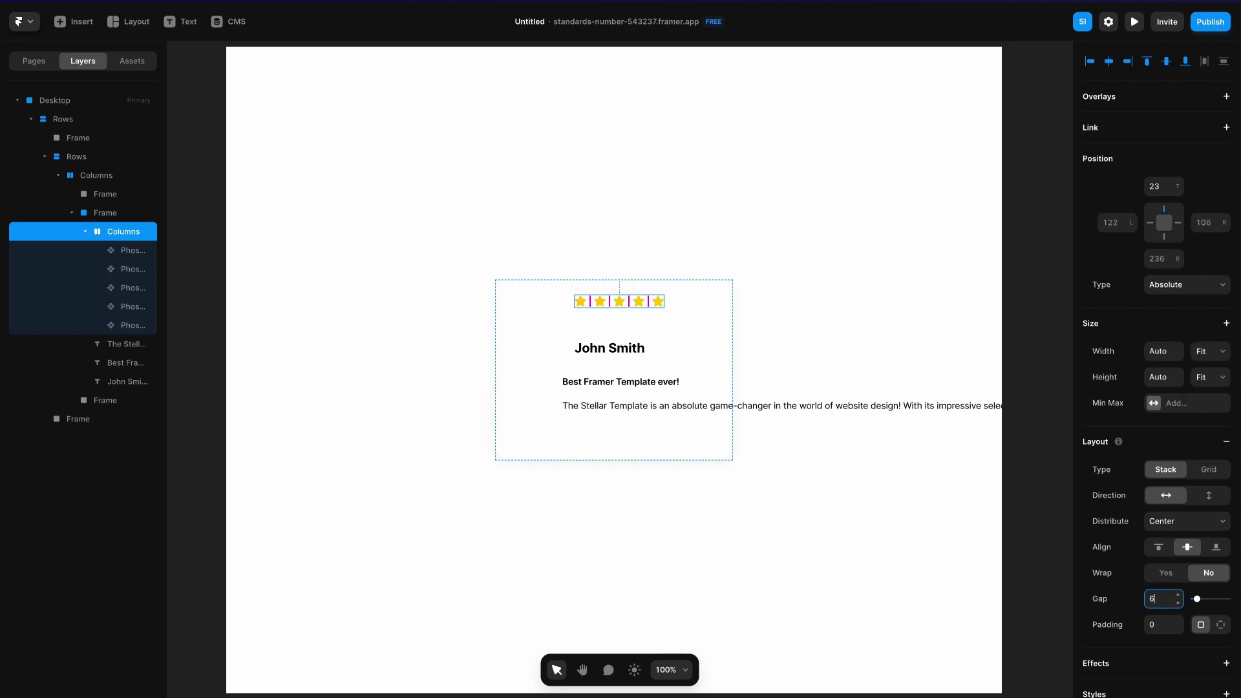
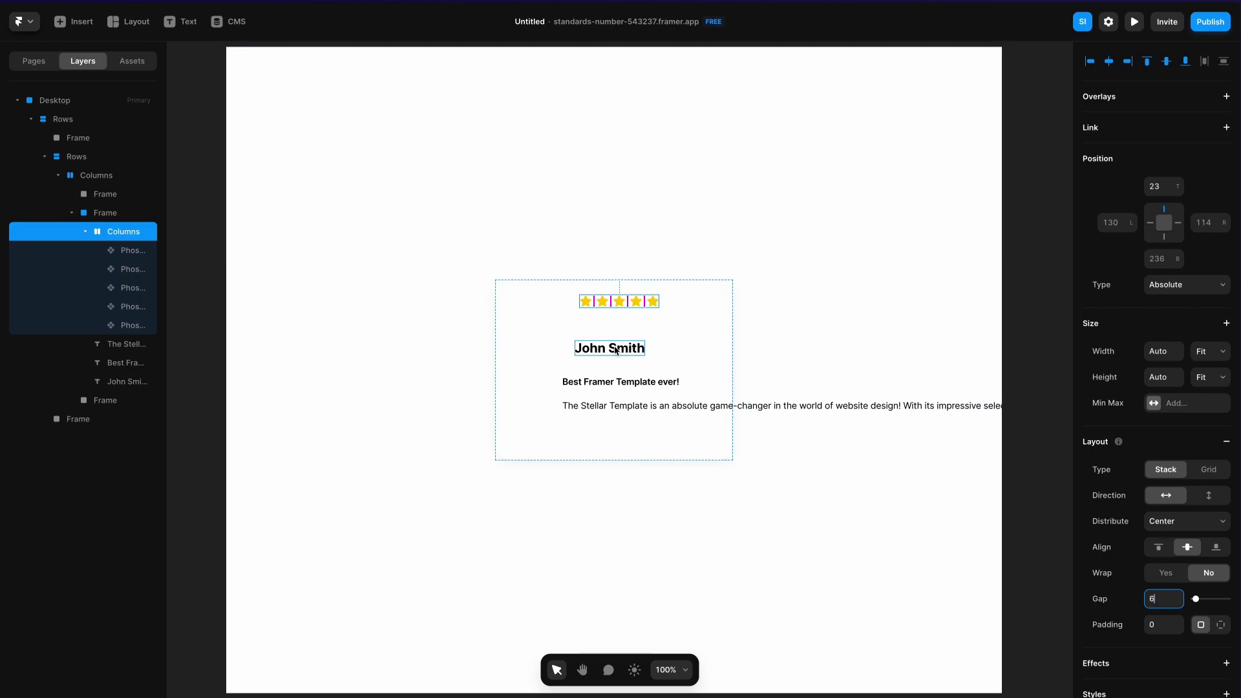
Wrap the middle card frame in a stack and remove the inner frame, keeping its contents
{"action": "left_click", "coordinate": [97, 213]}
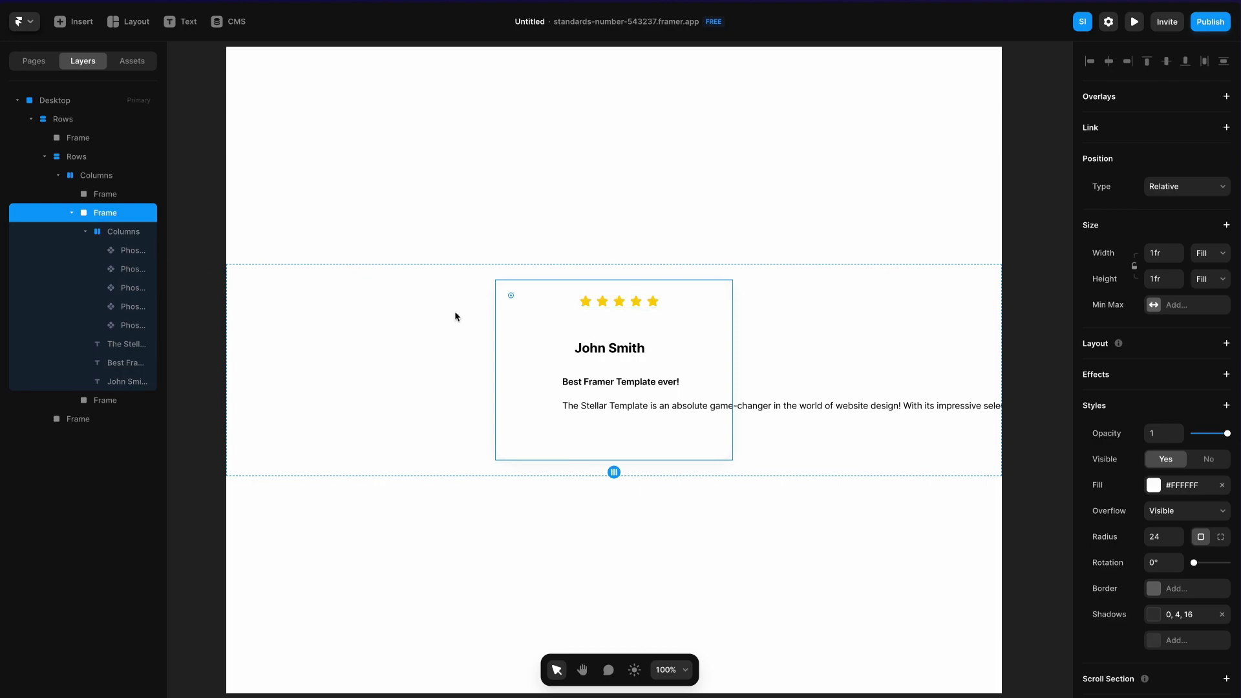
{"action": "right_click", "coordinate": [99, 223]}
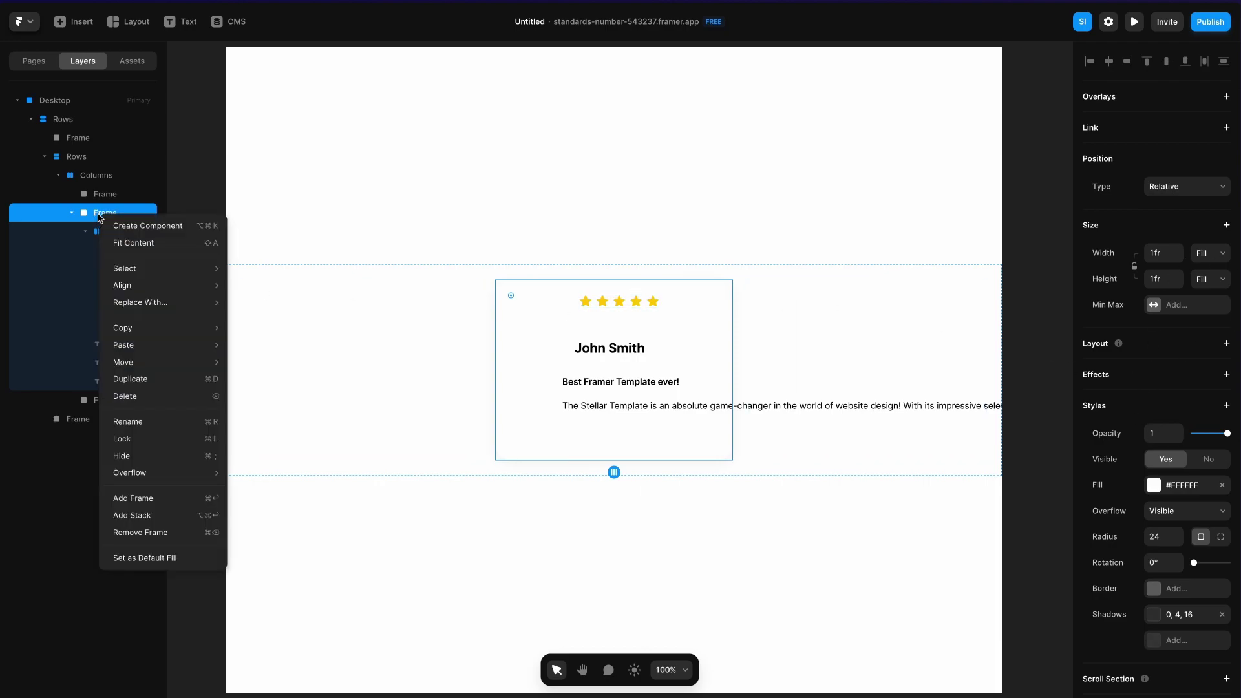
{"action": "left_click", "coordinate": [143, 515]}
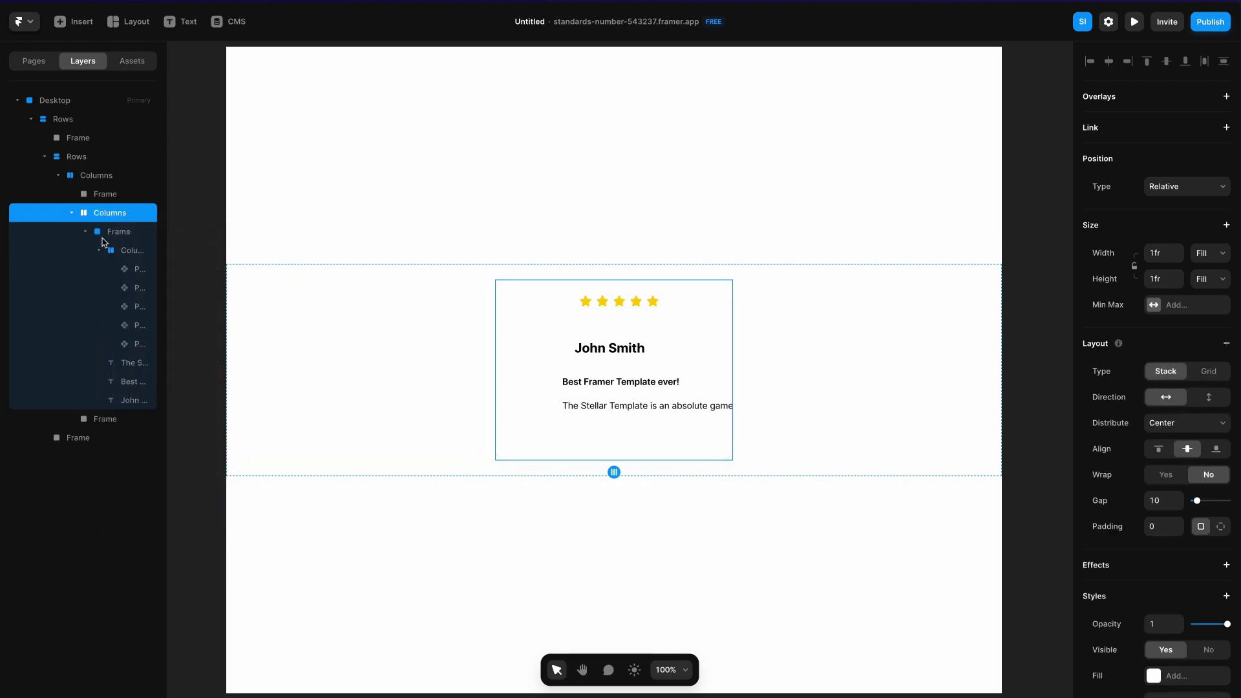
{"action": "left_click", "coordinate": [107, 236]}
{"action": "right_click", "coordinate": [114, 238]}
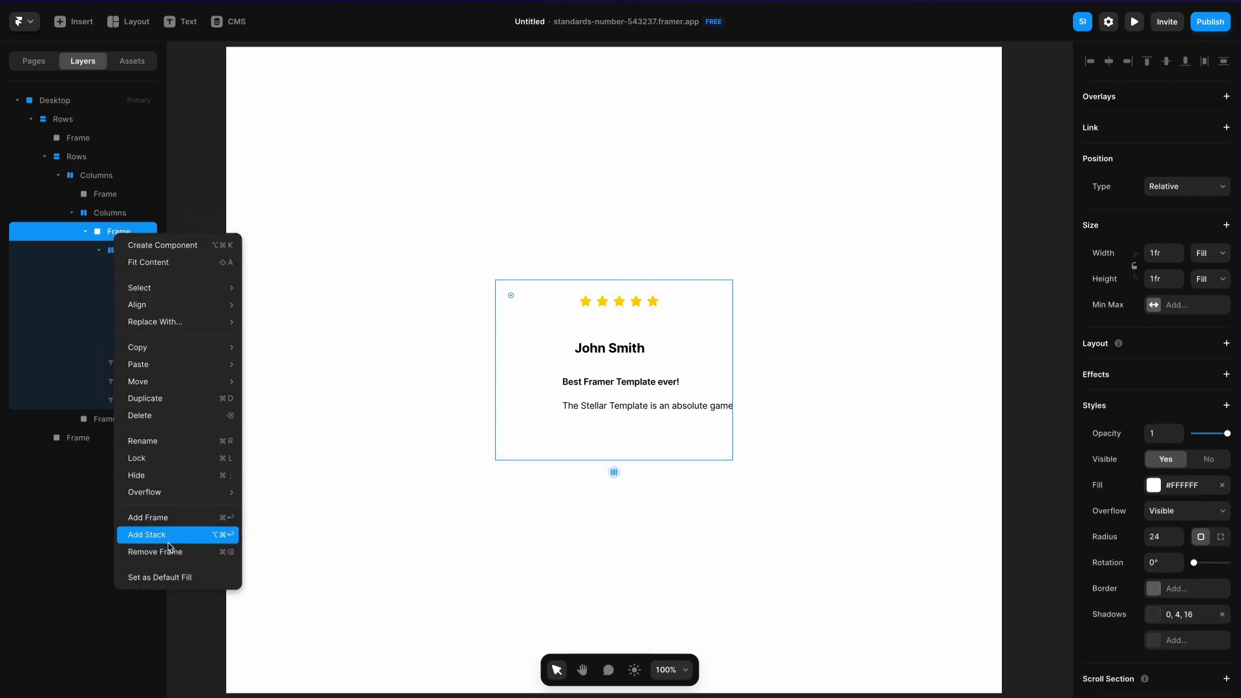
{"action": "left_click", "coordinate": [170, 552]}
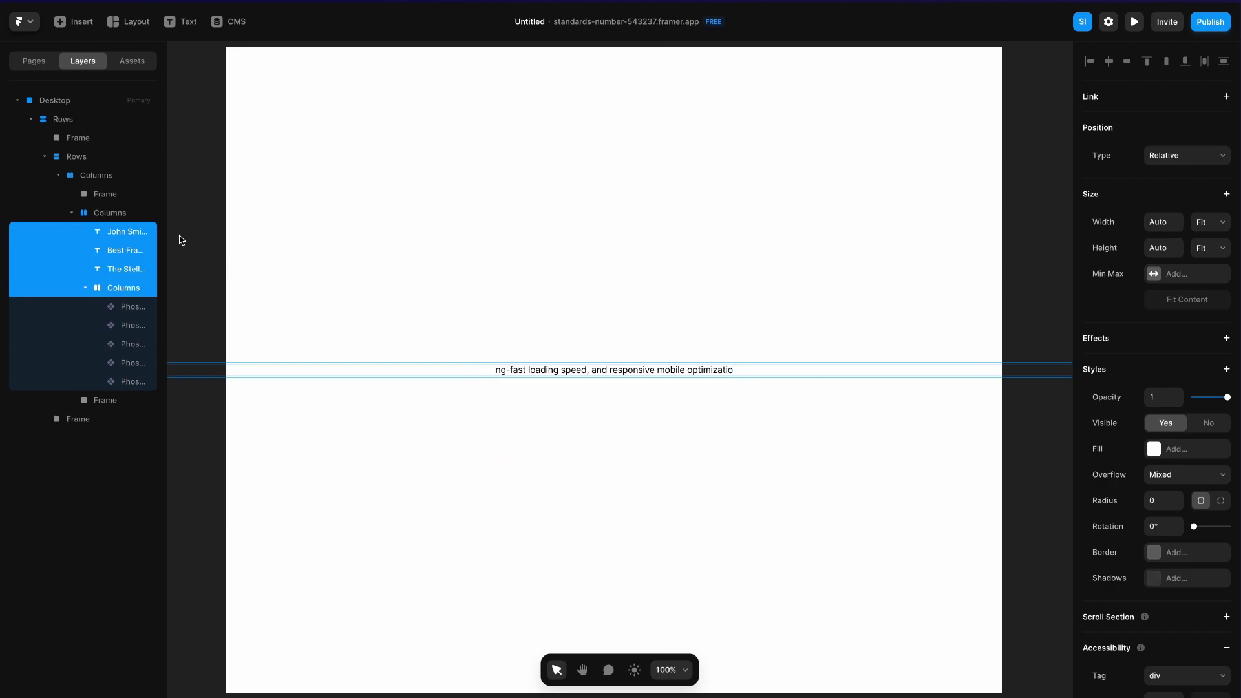
Change the new card stack to vertical direction with Start distribution
{"action": "left_click", "coordinate": [102, 213]}
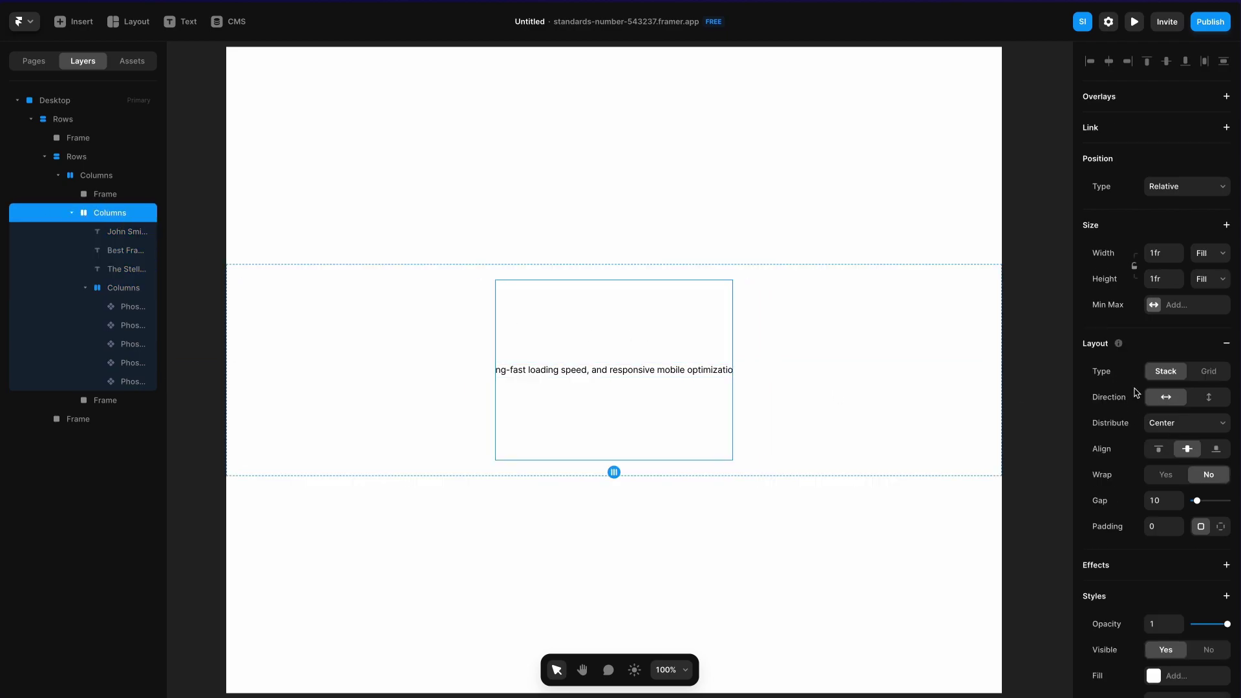
{"action": "left_click", "coordinate": [1195, 402]}
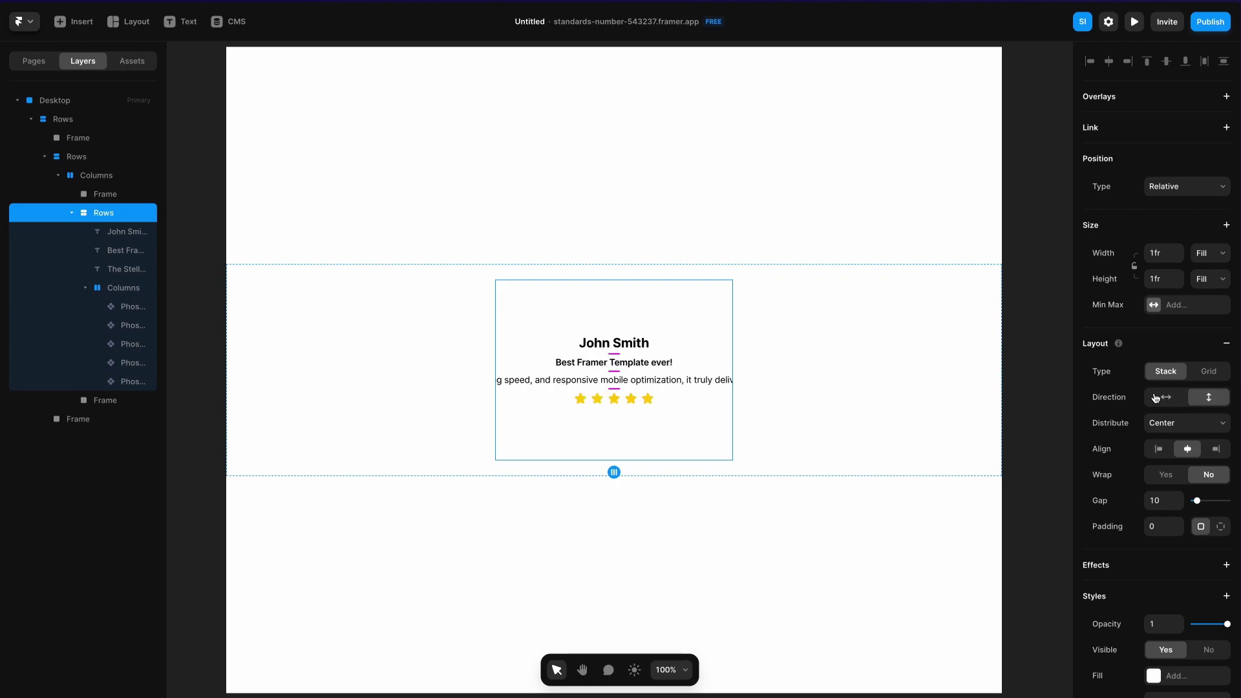
{"action": "left_click", "coordinate": [1169, 434]}
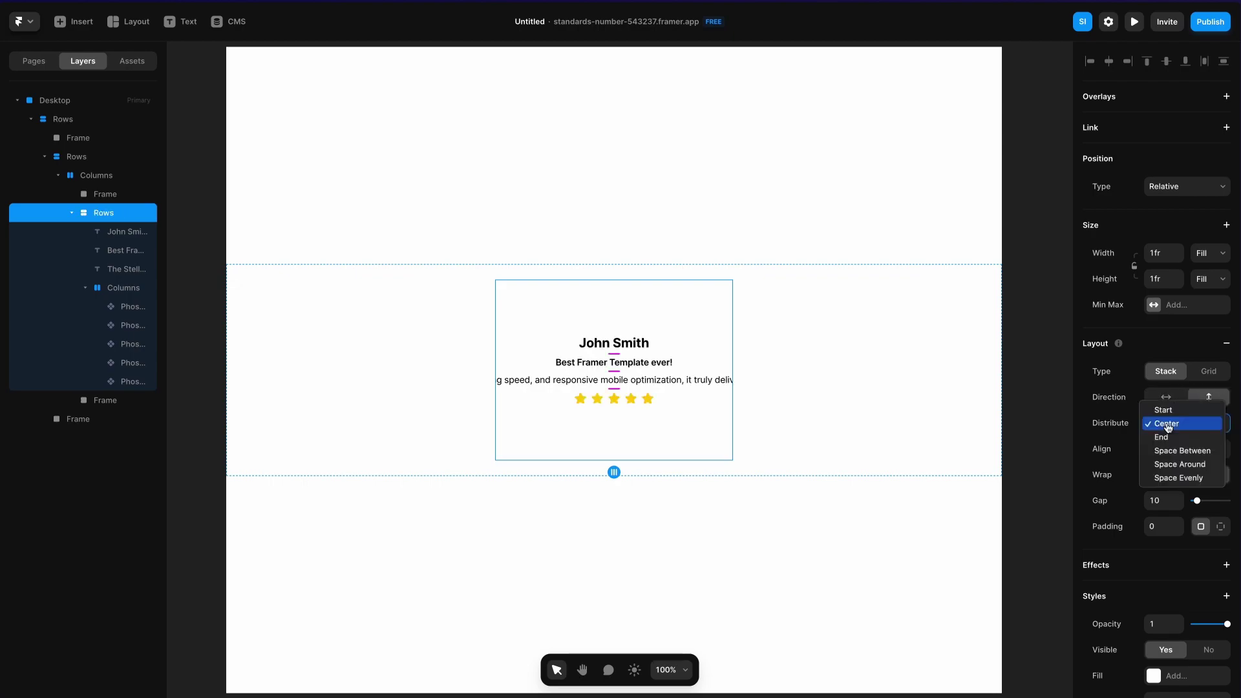
{"action": "left_click", "coordinate": [1152, 412]}
{"action": "key", "text": "Up"}
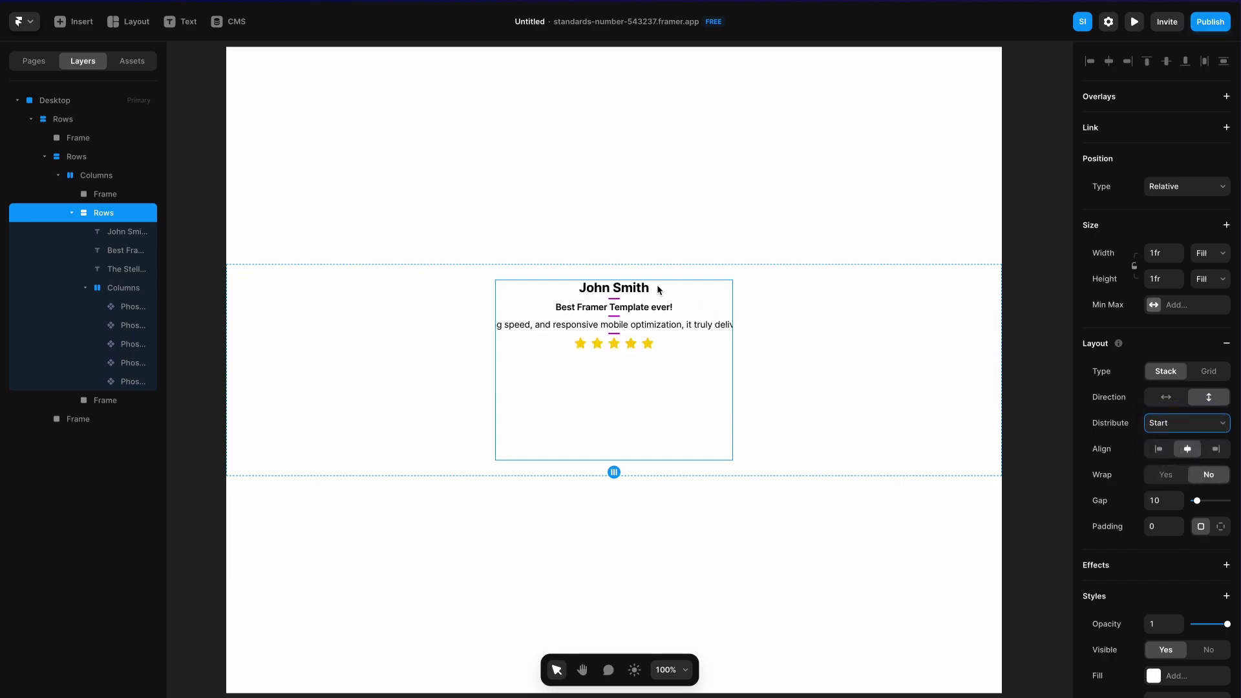
Give the card stack individual padding of 32 top and bottom and 24 on both sides
{"action": "left_click", "coordinate": [1220, 527]}
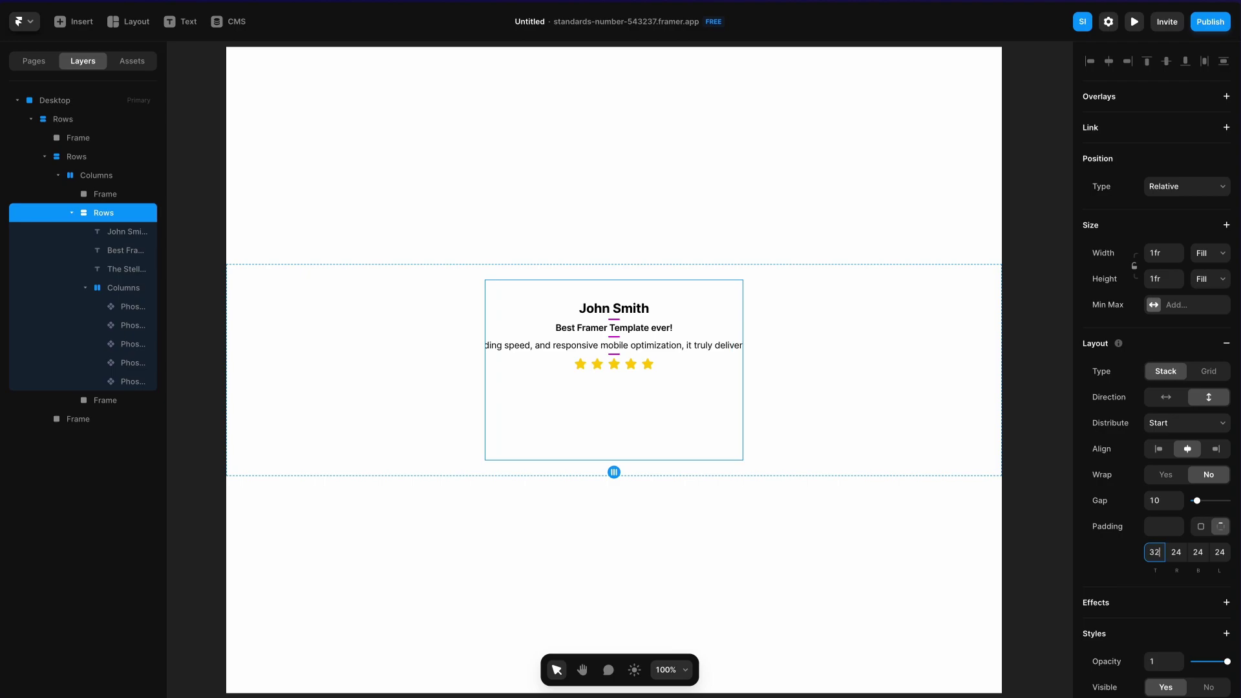
{"action": "key", "text": "Tab"}
{"action": "key", "text": "Tab"}
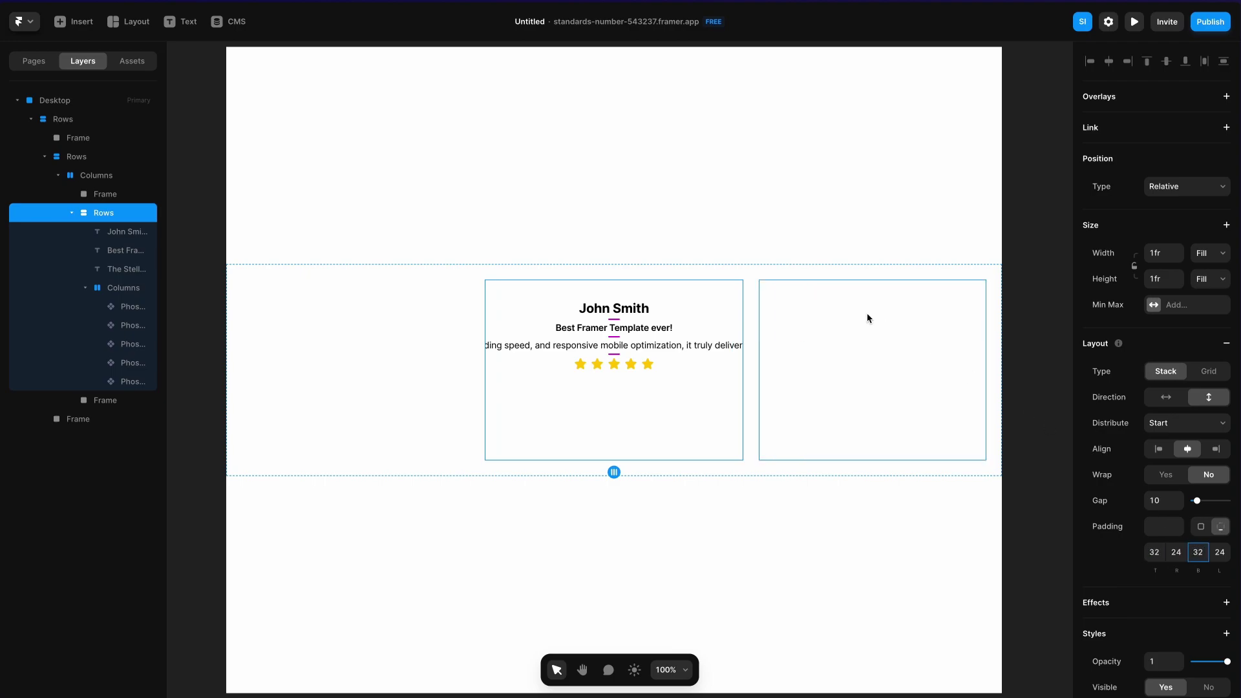
Fill the card stack with solid white #FFFFFF
{"action": "scroll", "coordinate": [1125, 491], "scroll_direction": "down", "scroll_amount": 1}
{"action": "scroll", "coordinate": [1125, 491], "scroll_direction": "down", "scroll_amount": 5}
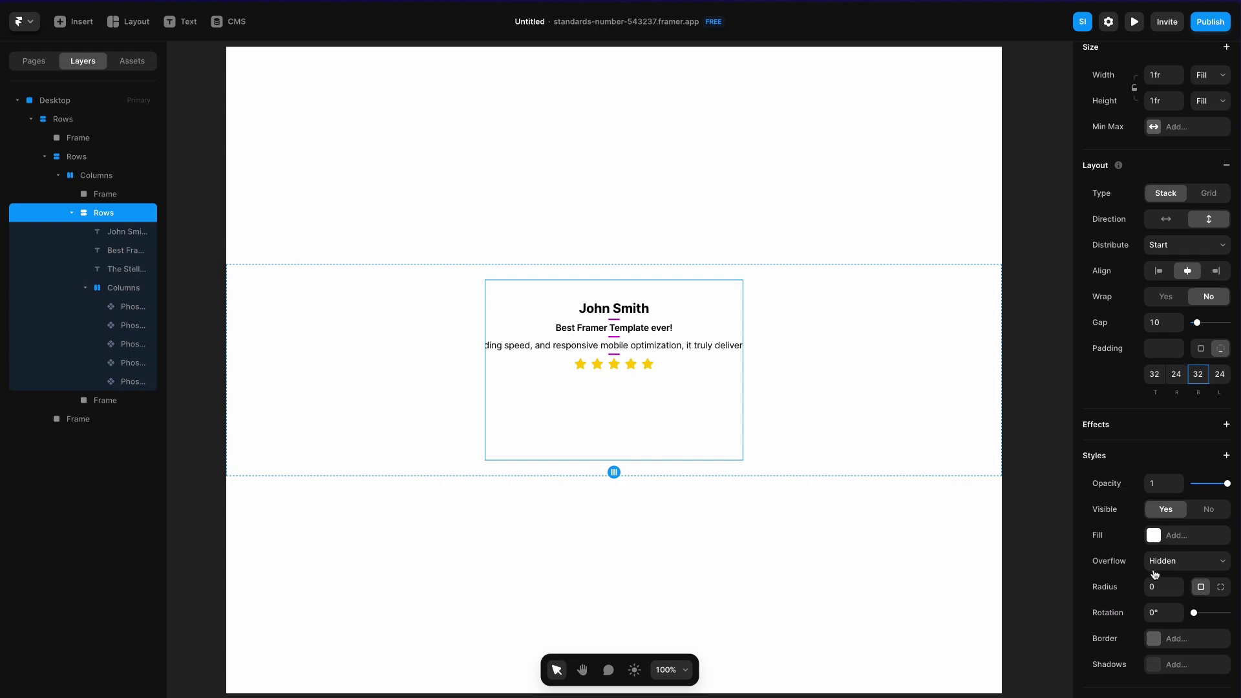
{"action": "left_click", "coordinate": [1153, 536]}
{"action": "left_click_drag", "start_coordinate": [961, 550], "coordinate": [890, 479]}
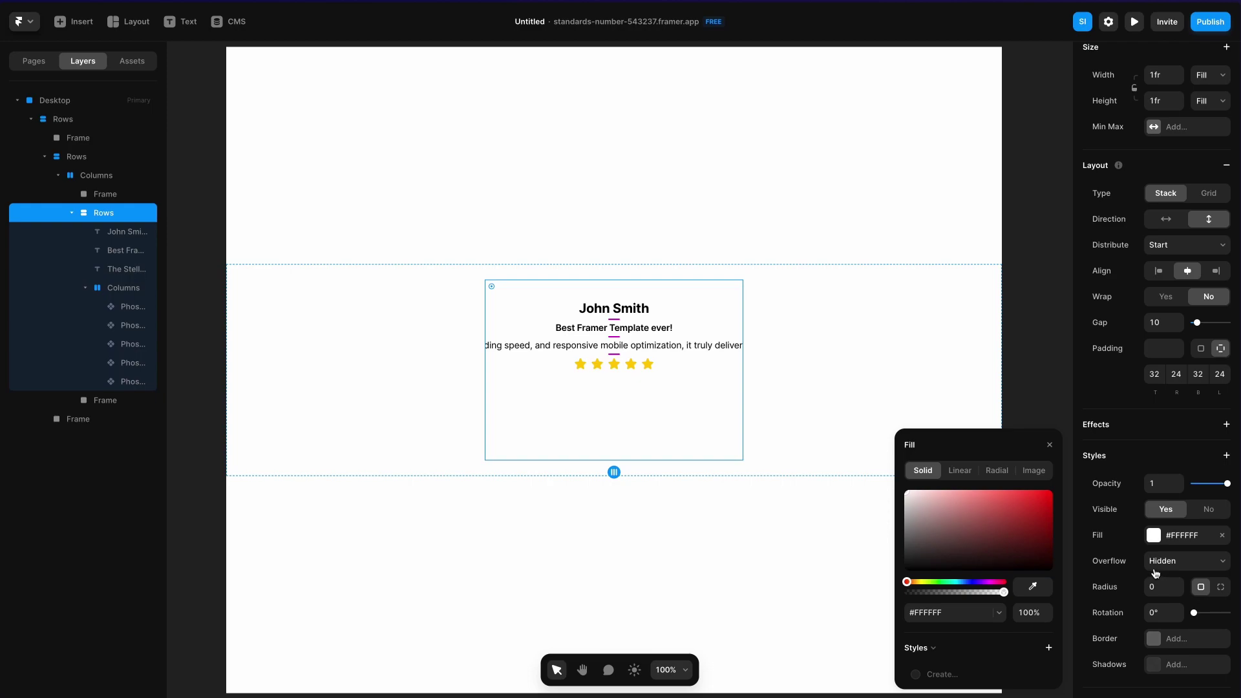
Add an outside box shadow to the card in black at 5% opacity, with Y 4 and blur 16
{"action": "left_click", "coordinate": [1158, 666]}
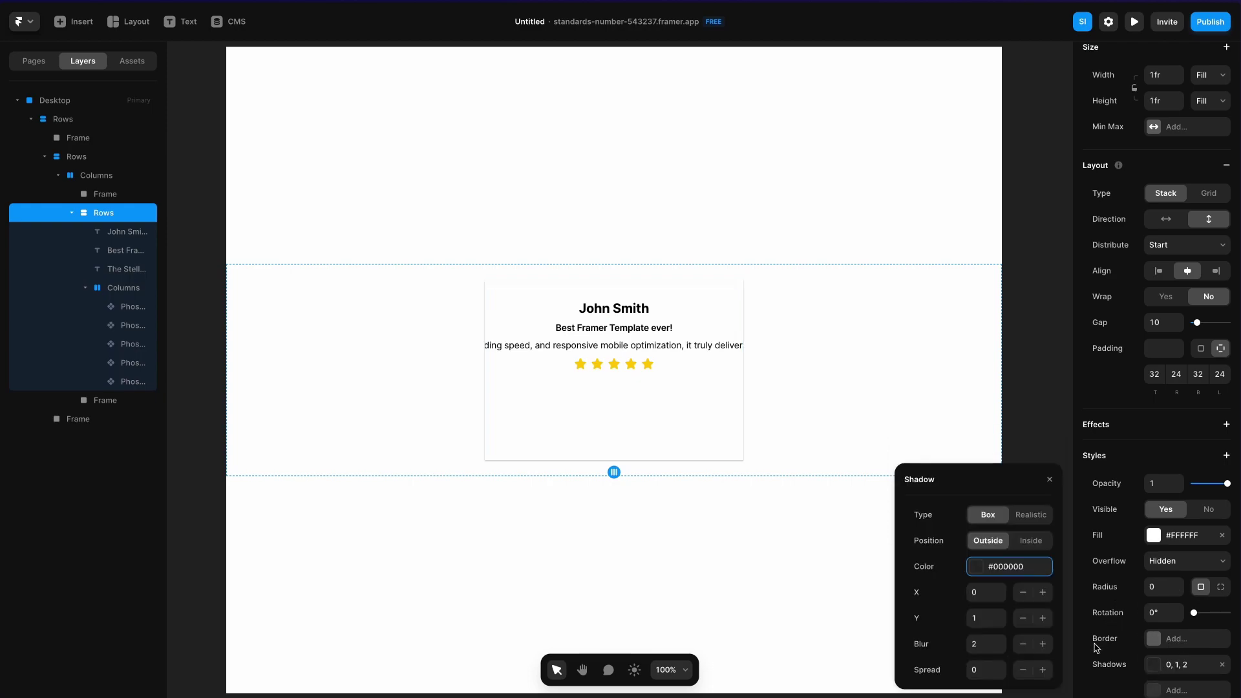
{"action": "left_click", "coordinate": [975, 573]}
{"action": "left_click", "coordinate": [1027, 611]}
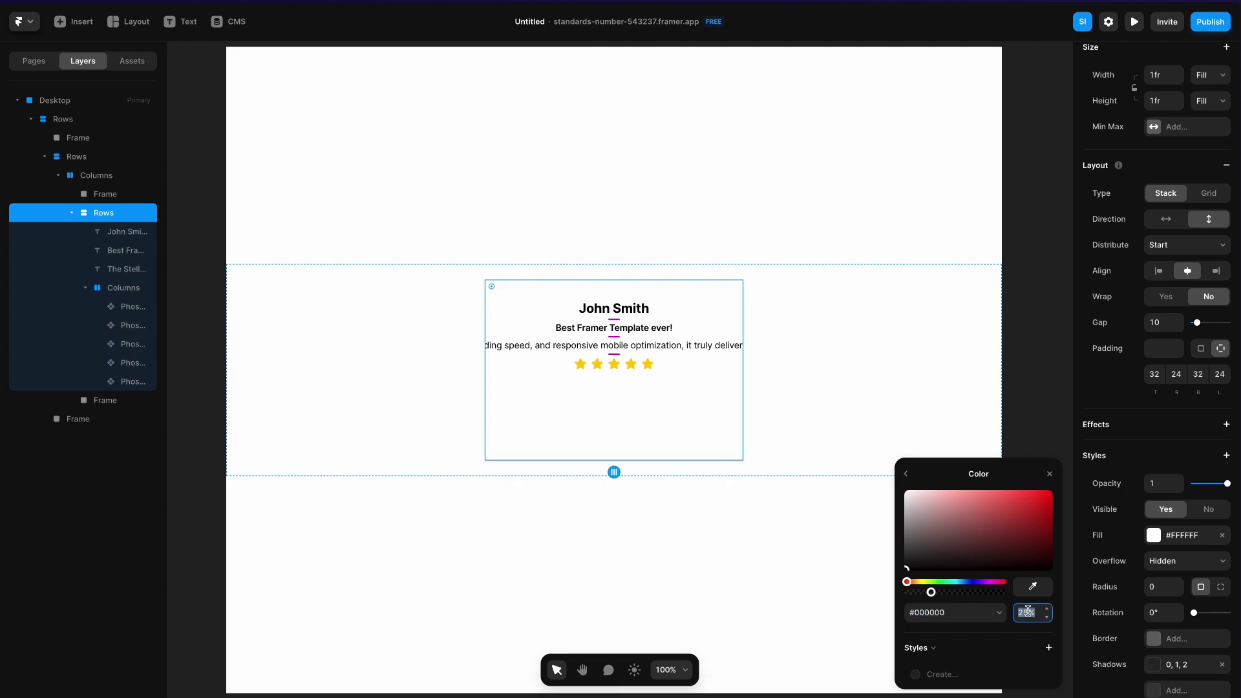
{"action": "type", "text": "5"}
{"action": "left_click", "coordinate": [906, 473]}
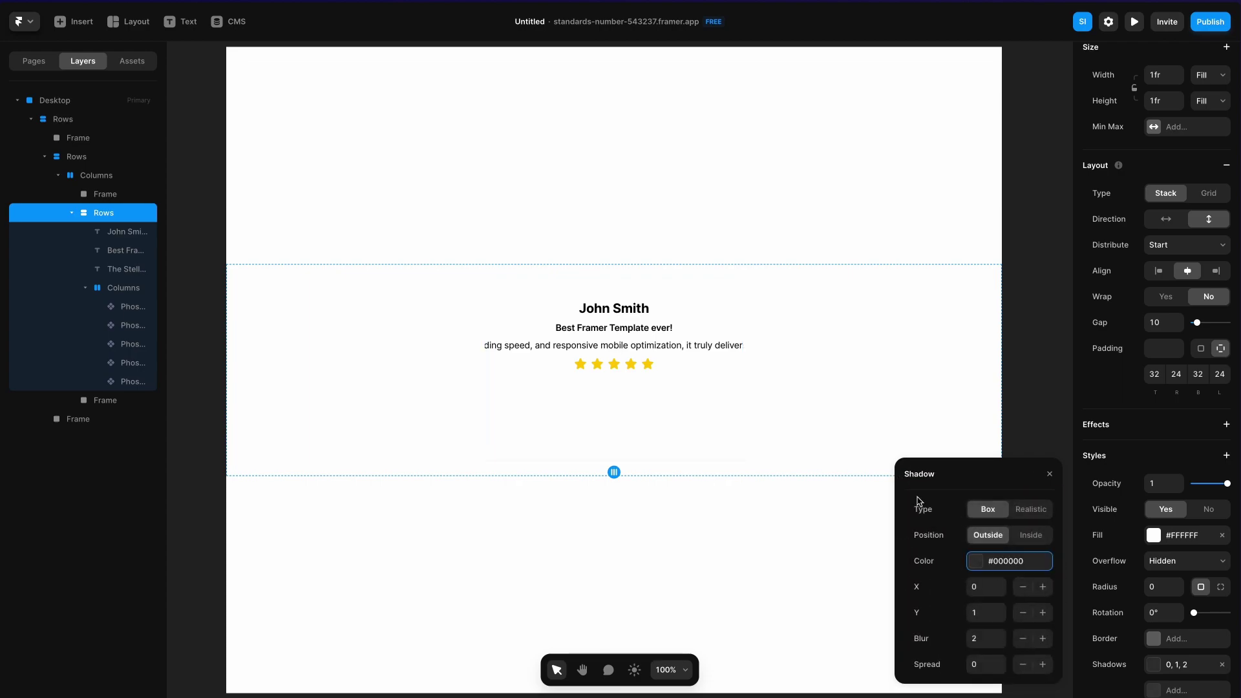
{"action": "left_click", "coordinate": [978, 613]}
{"action": "type", "text": "4"}
{"action": "key", "text": "Tab"}
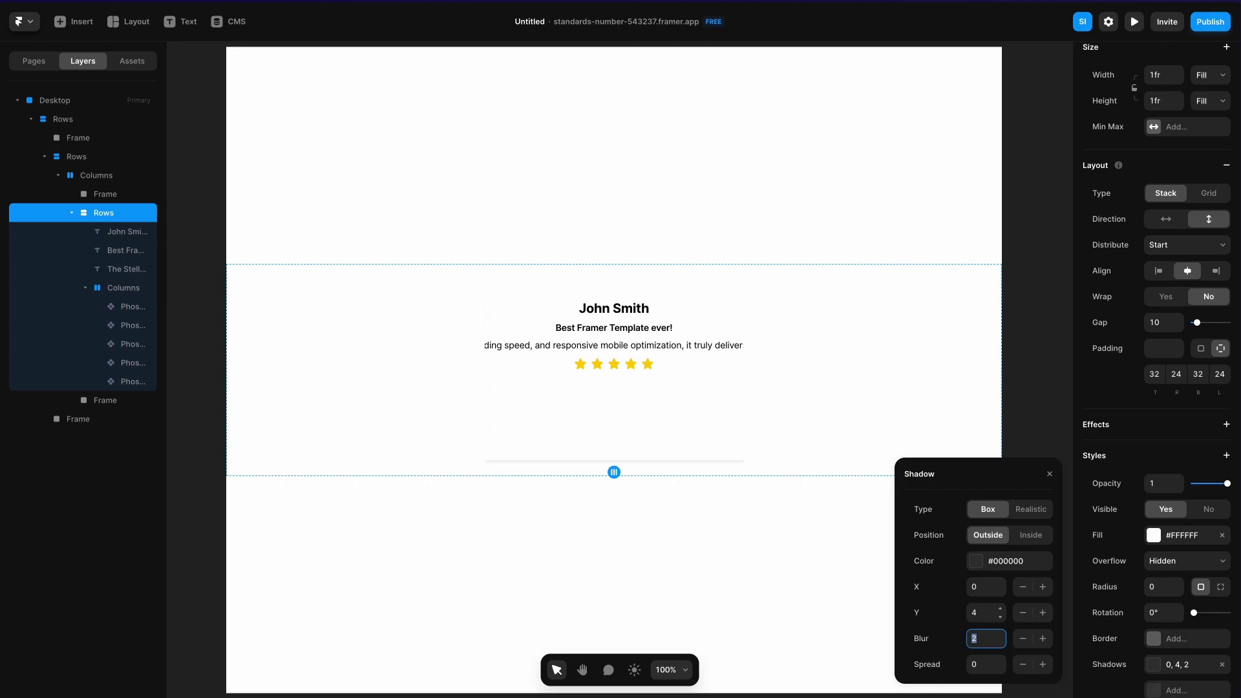
{"action": "type", "text": "16"}
Round the card's corners with a radius of 24 and align its contents to the left
{"action": "left_click", "coordinate": [1162, 587]}
{"action": "type", "text": "24"}
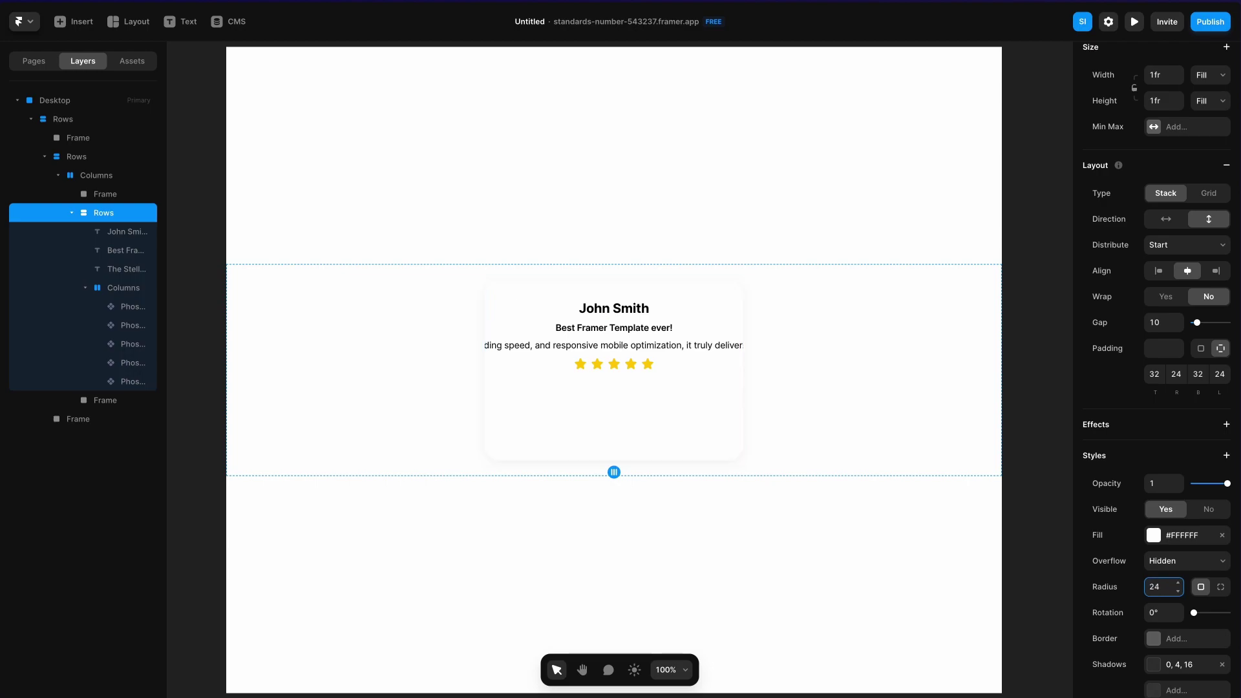
{"action": "left_click", "coordinate": [1159, 272]}
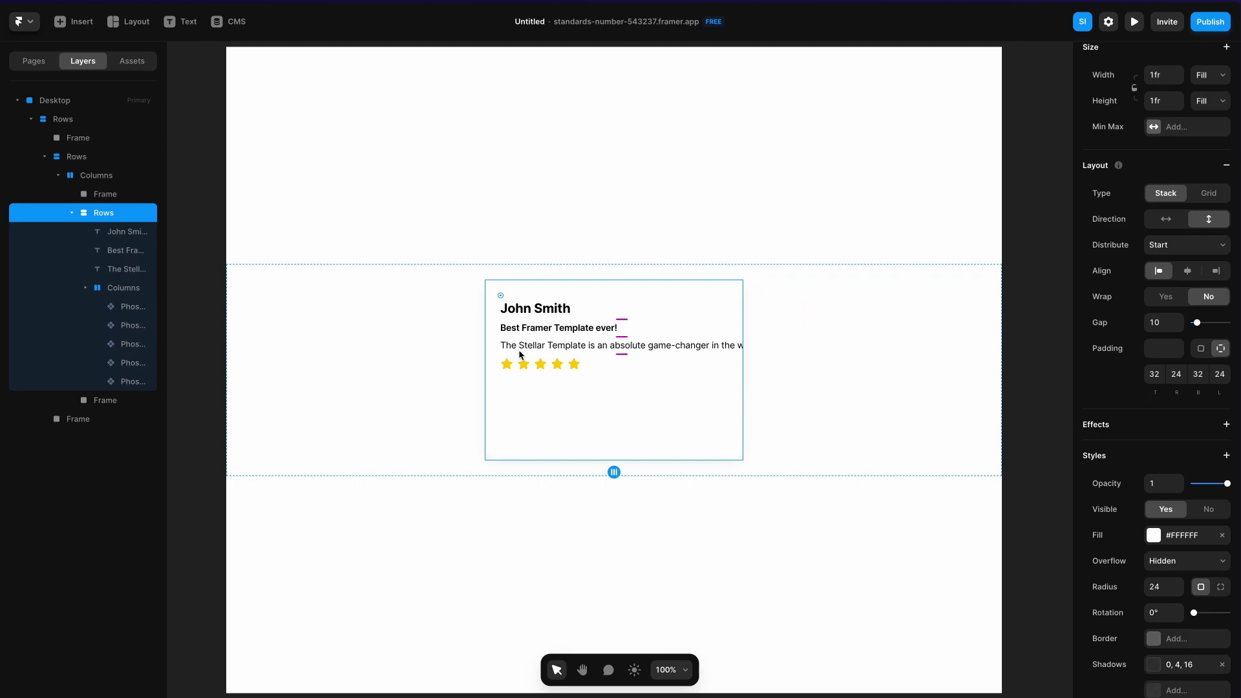
Set the width of the name, headline and review text layers to Fill
{"action": "left_click", "coordinate": [107, 233]}
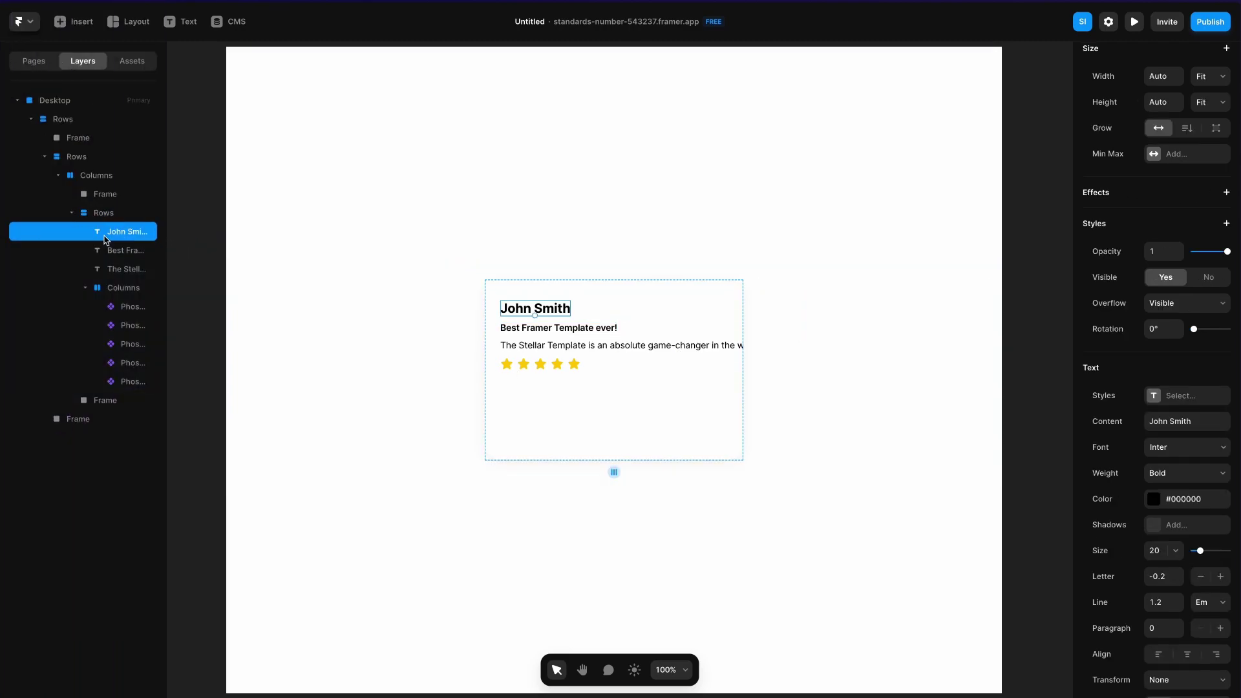
{"action": "left_click", "coordinate": [110, 269], "text": "shift"}
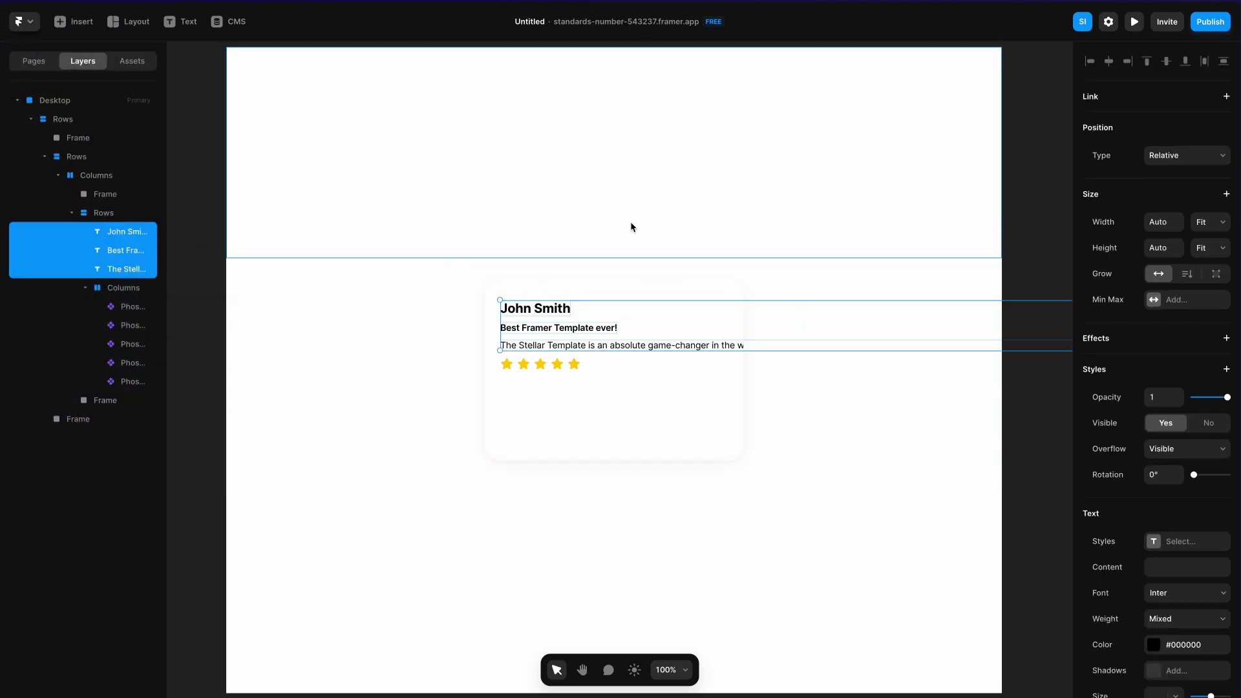
{"action": "left_click", "coordinate": [1209, 231]}
{"action": "left_click", "coordinate": [1204, 204]}
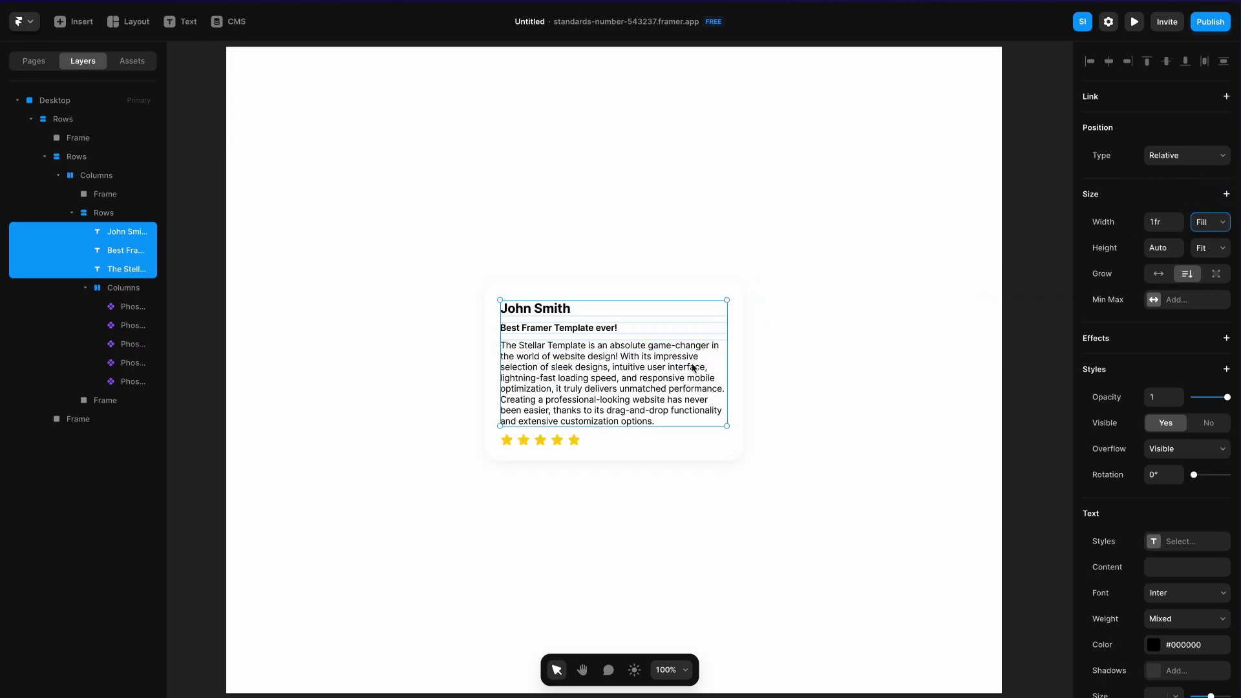
Delete the last sentence of the review text, starting at "Creating a professional-looking website"
{"action": "left_click", "coordinate": [707, 446]}
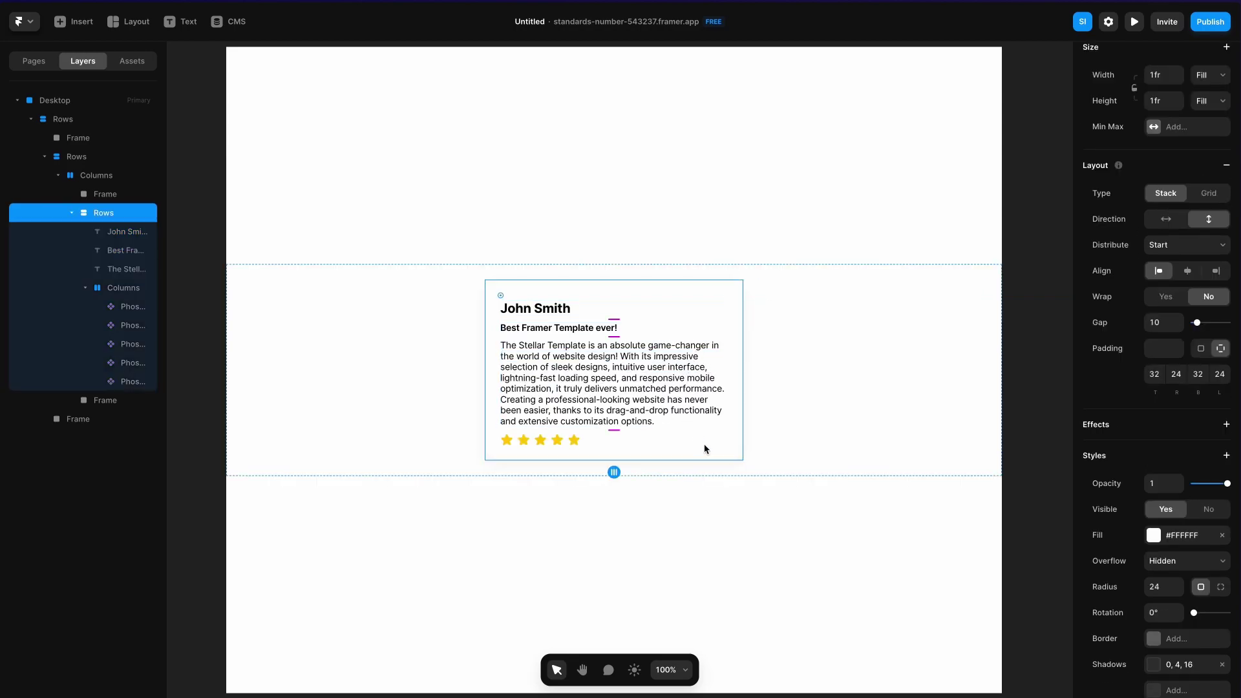
{"action": "left_click", "coordinate": [704, 413]}
{"action": "double_click", "coordinate": [696, 401]}
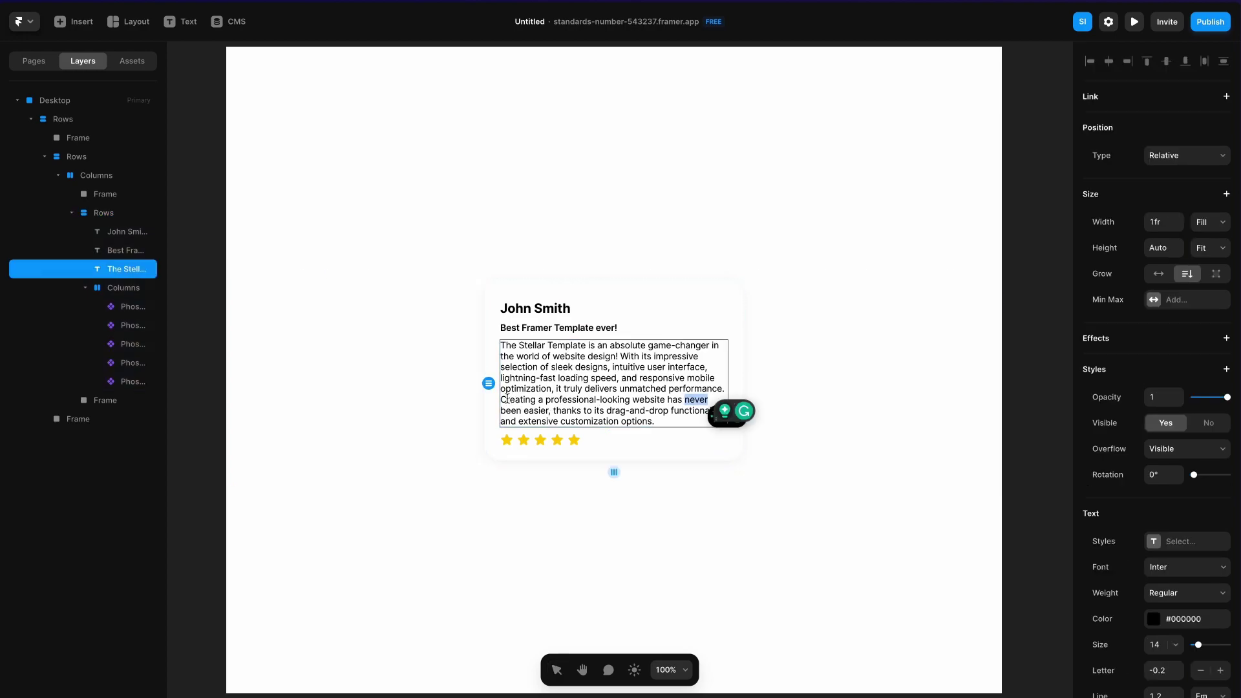
{"action": "left_click_drag", "start_coordinate": [502, 400], "coordinate": [670, 445]}
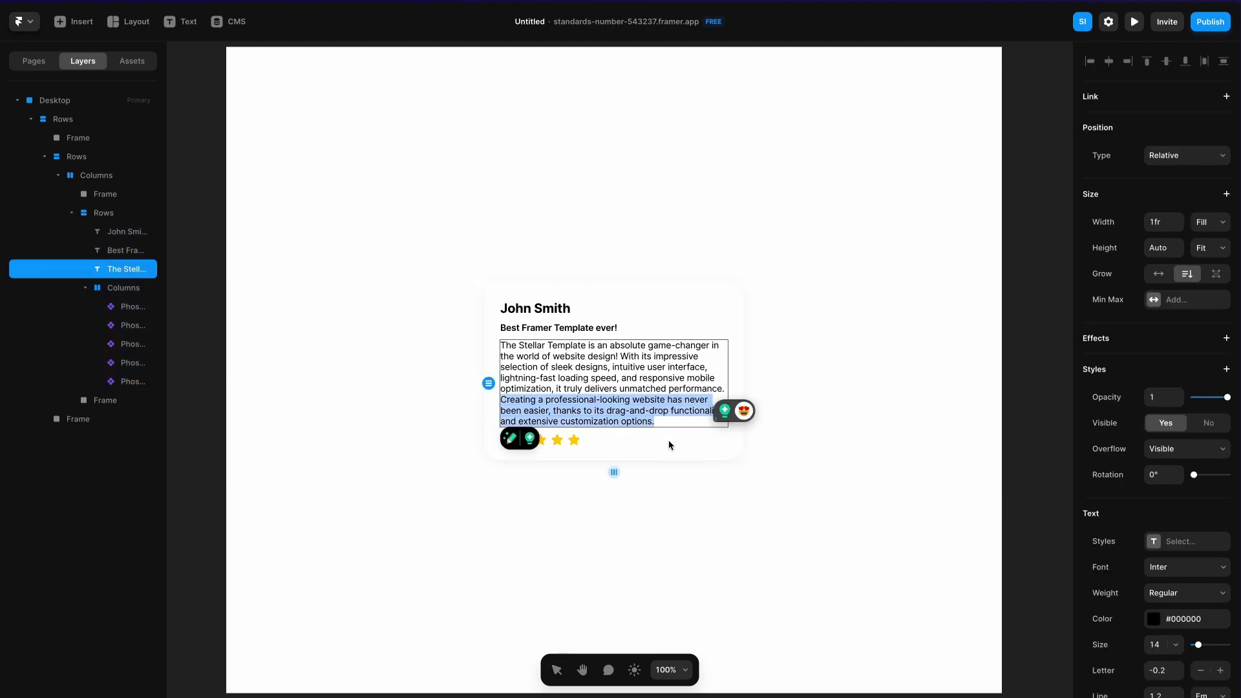
{"action": "key", "text": "BackSpace"}
{"action": "key", "text": "Escape"}
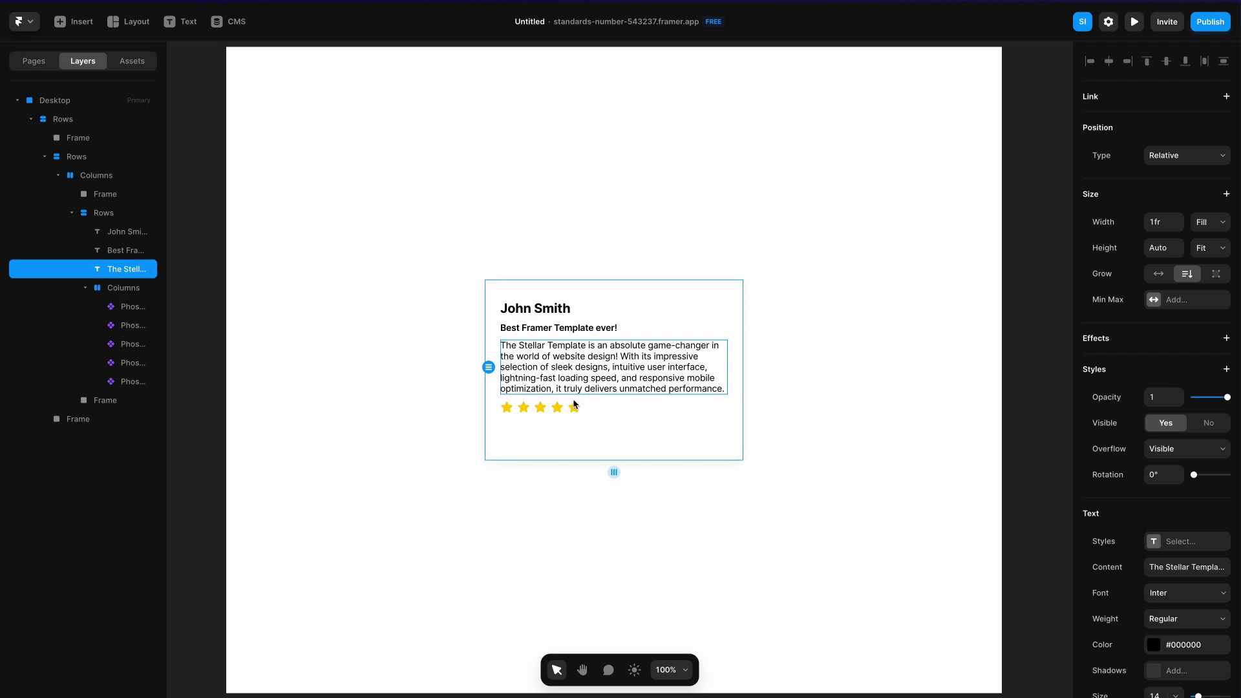
Move the star row above the review text in the card's stacking order
{"action": "left_click", "coordinate": [574, 406]}
{"action": "left_click", "coordinate": [113, 291]}
{"action": "key", "text": "Up"}
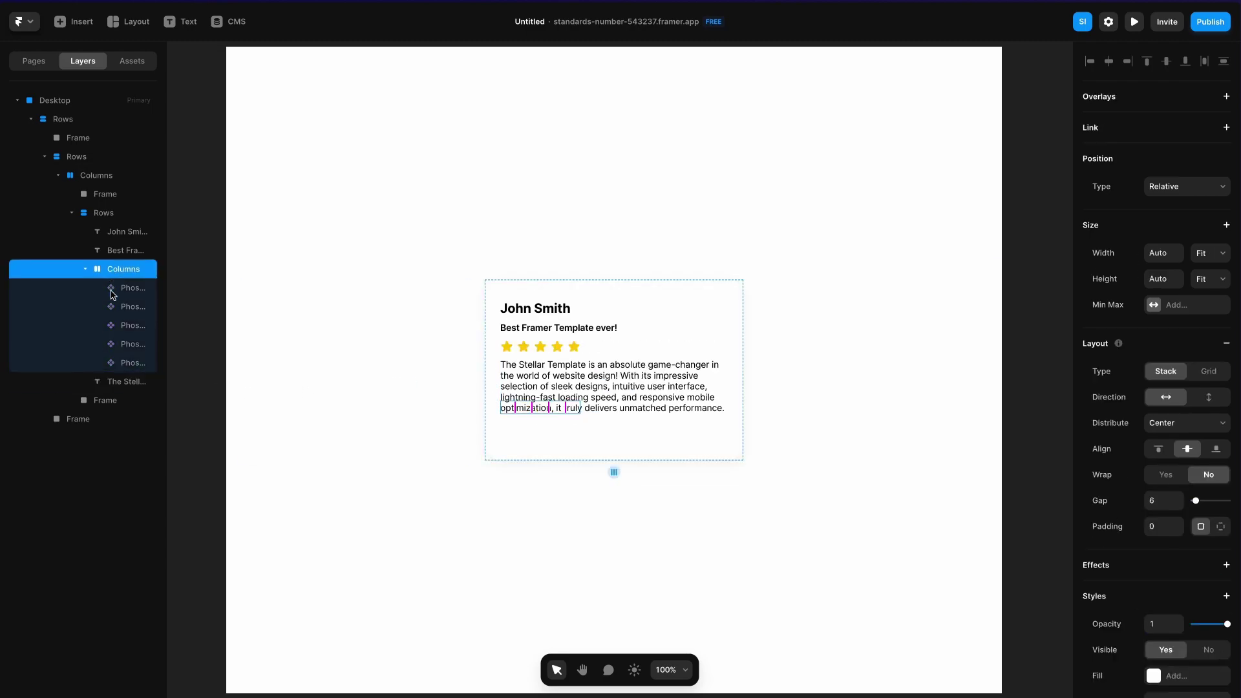
Move the star row to the start of the card's stack, above the name
{"action": "key", "text": "Up"}
{"action": "key", "text": "Up"}
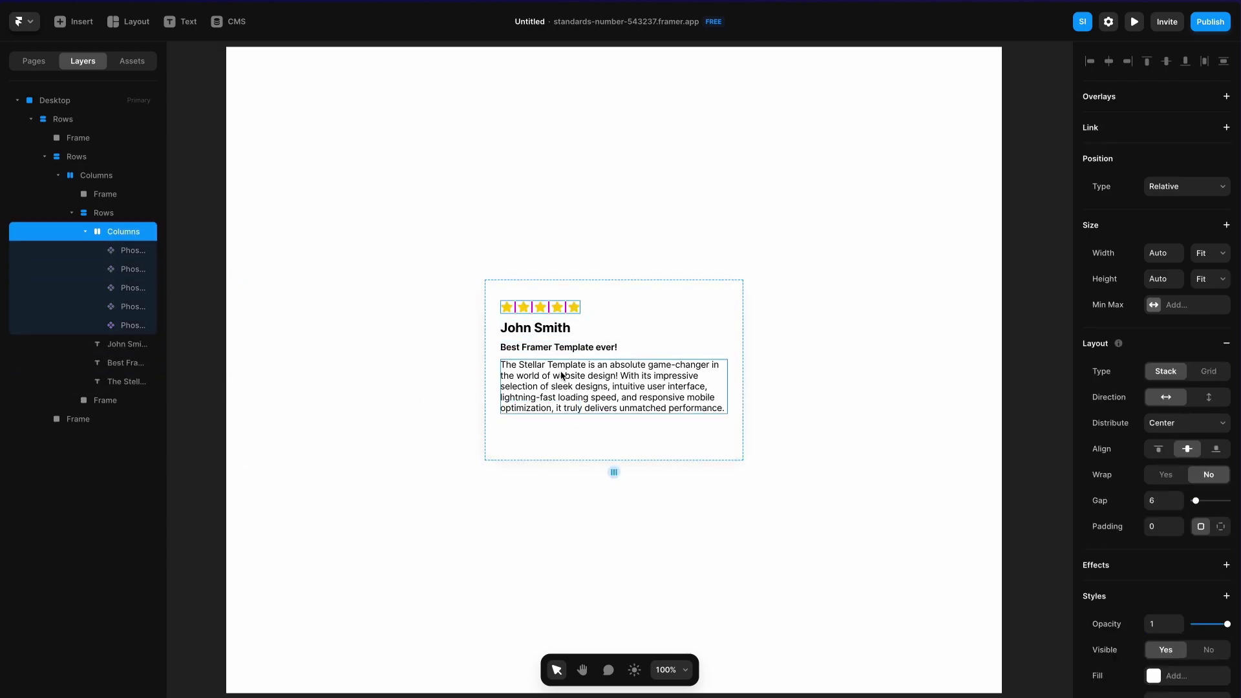
Wrap the headline and review text in their own vertical stack with a gap of 4
{"action": "left_click", "coordinate": [562, 375]}
{"action": "left_click", "coordinate": [559, 349], "text": "shift"}
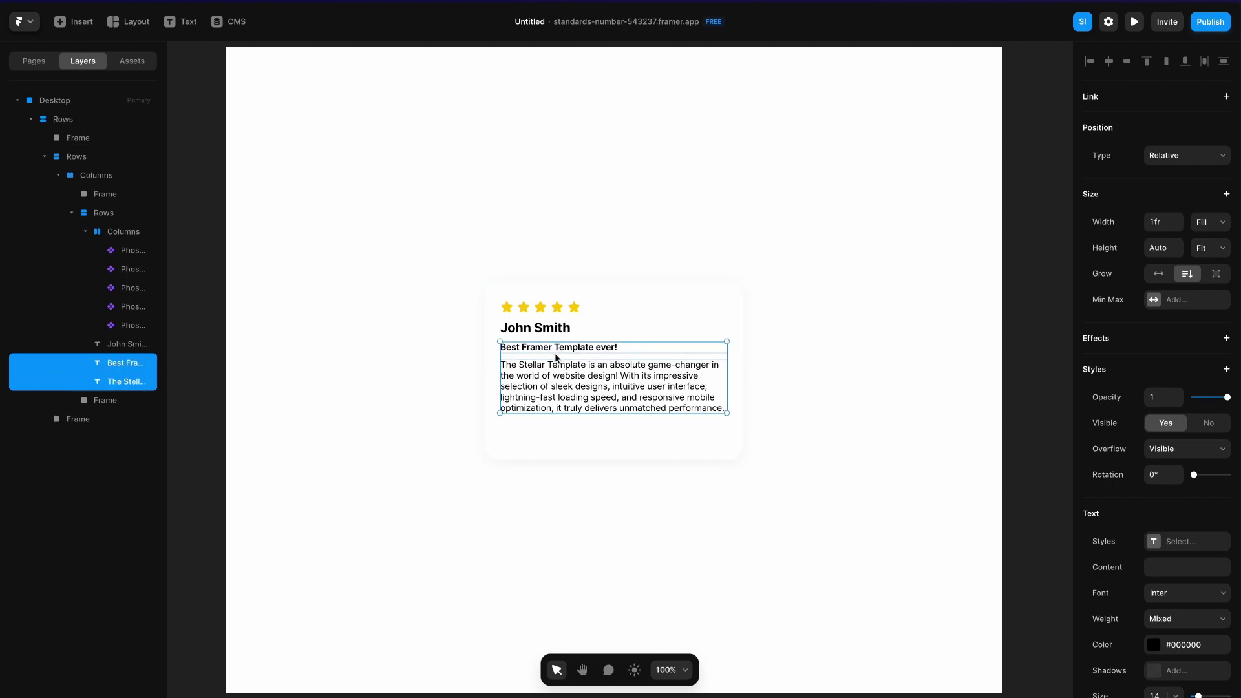
{"action": "right_click", "coordinate": [551, 381]}
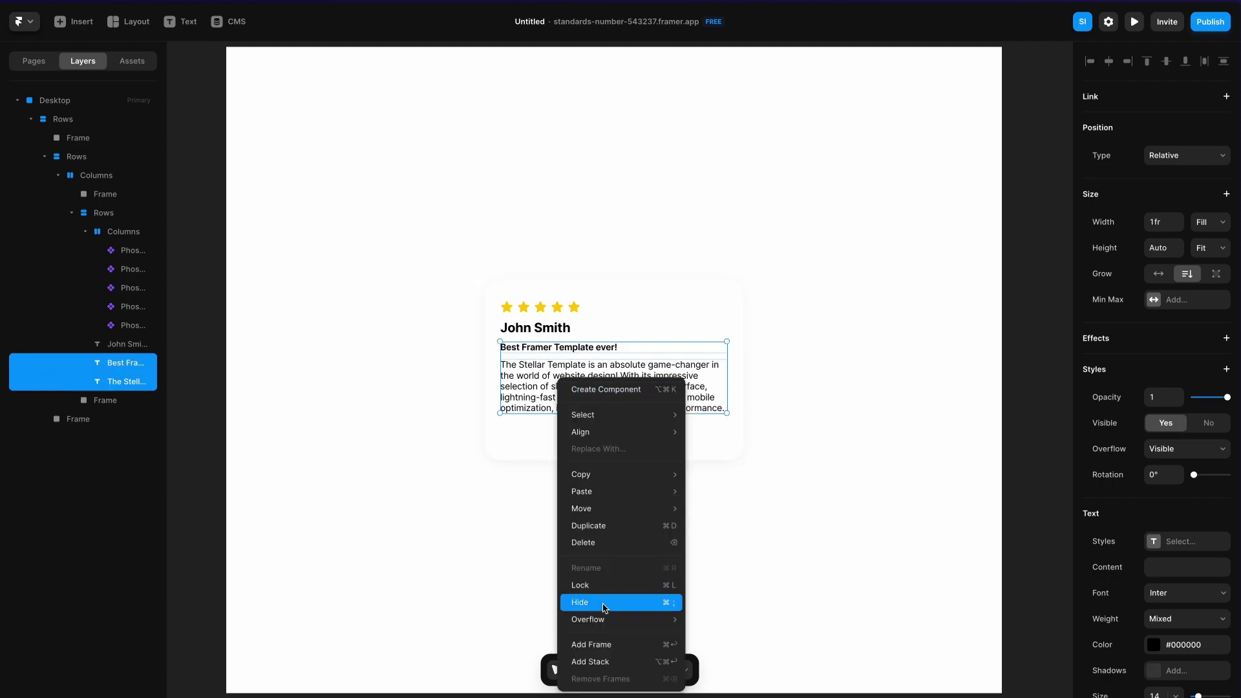
{"action": "left_click", "coordinate": [589, 660]}
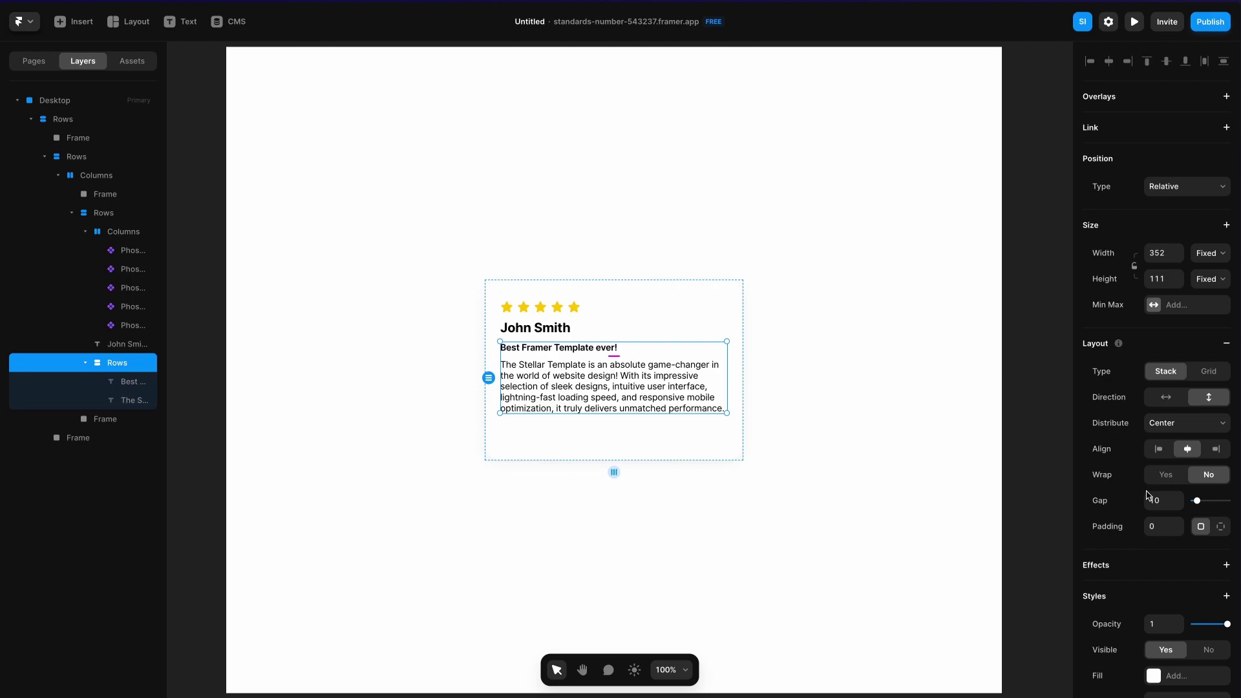
{"action": "left_click", "coordinate": [1151, 499]}
{"action": "type", "text": "4"}
Set the gap of the card's outer stack to 12
{"action": "left_click", "coordinate": [96, 213]}
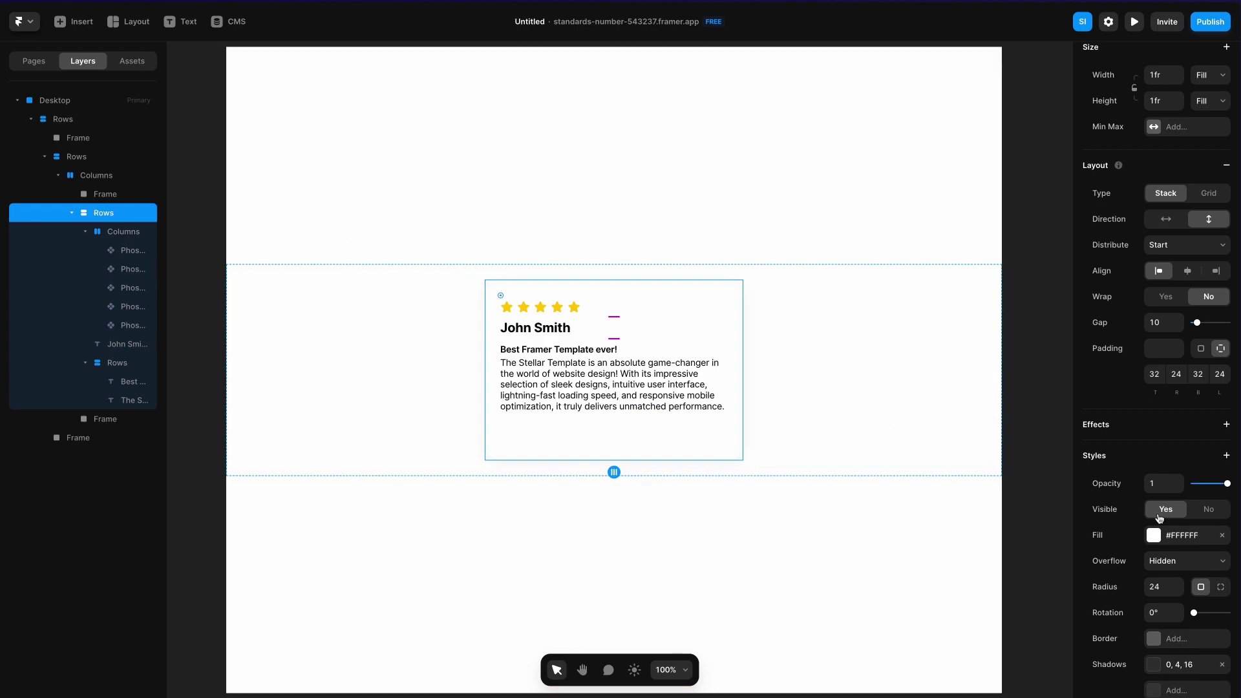
{"action": "left_click", "coordinate": [1152, 322]}
{"action": "type", "text": "12"}
{"action": "key", "text": "Return"}
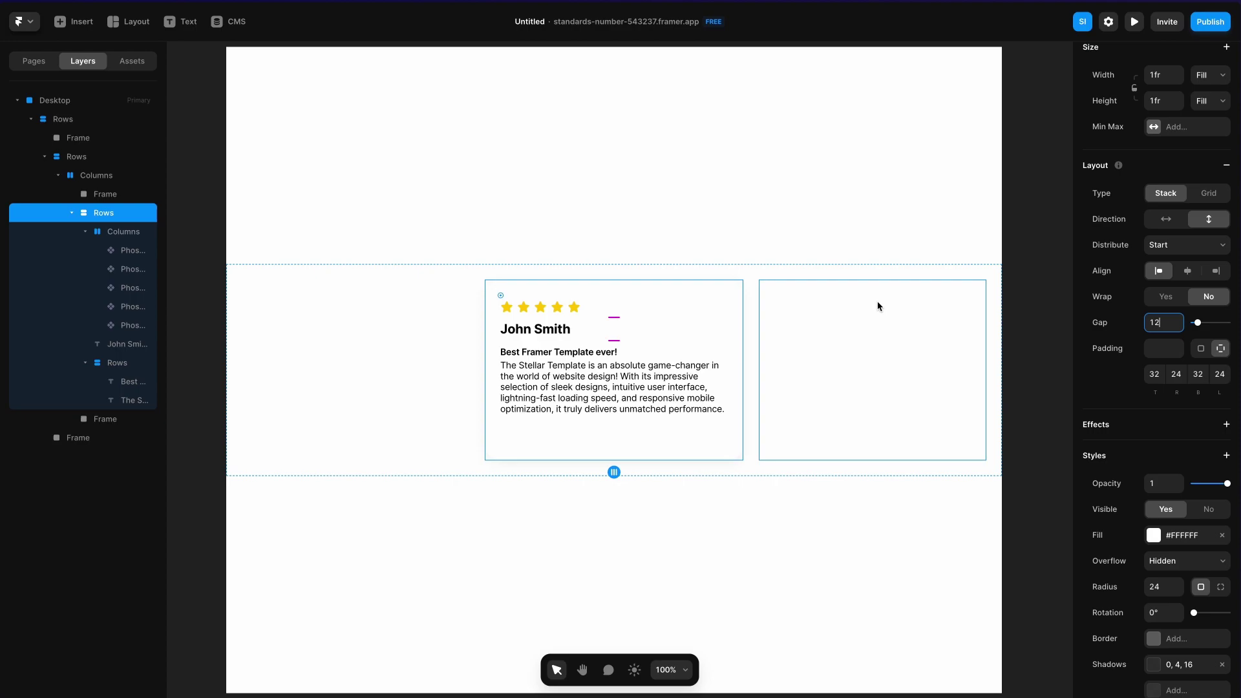
{"action": "left_click", "coordinate": [574, 187]}
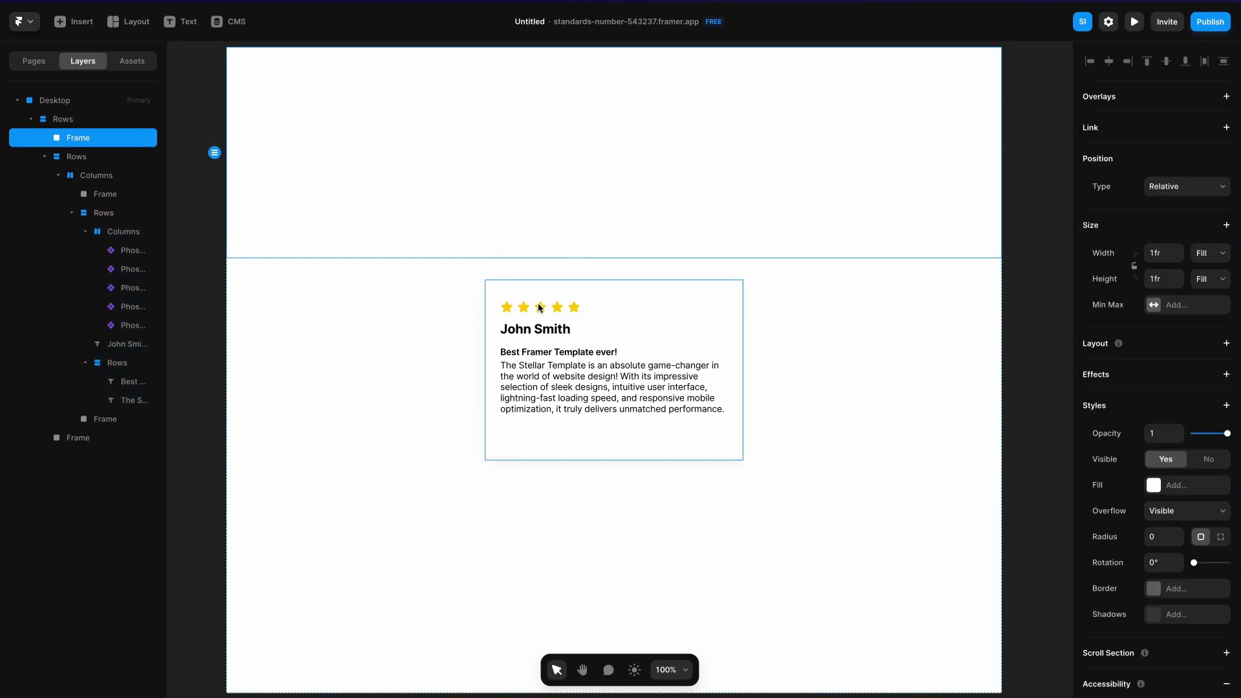
Set the line height of the review text to 1.4 em
{"action": "left_click", "coordinate": [567, 387]}
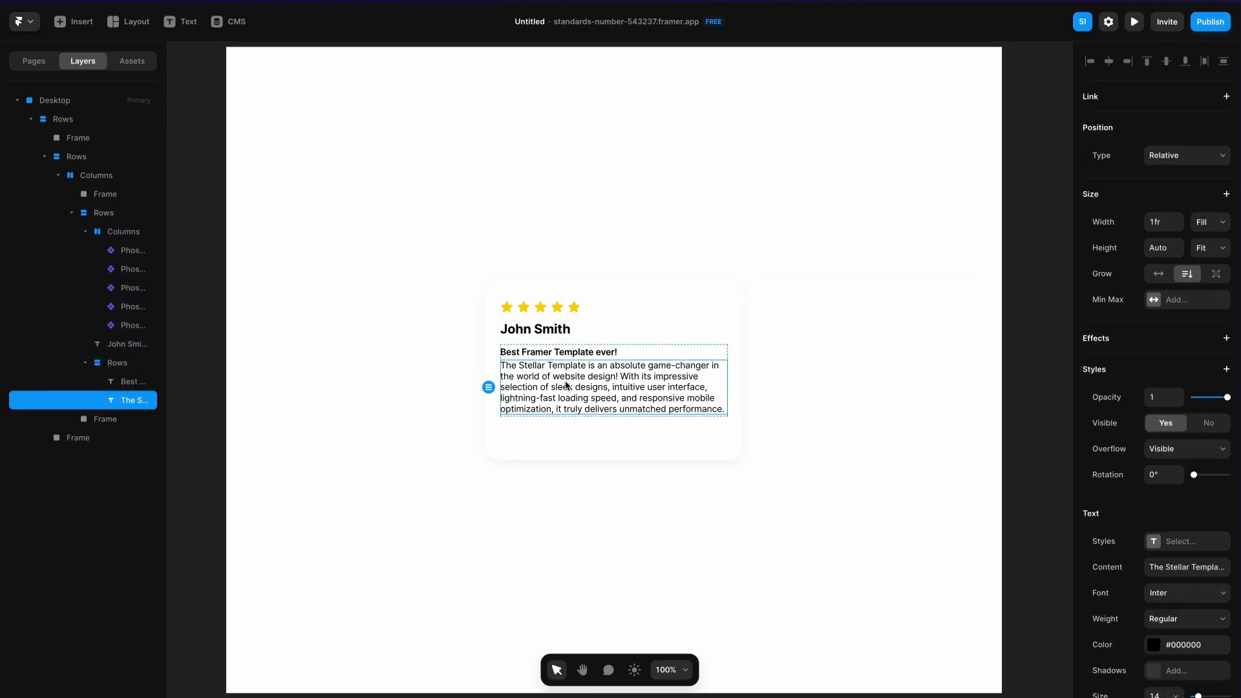
{"action": "scroll", "coordinate": [1113, 551], "scroll_direction": "down", "scroll_amount": 2}
{"action": "scroll", "coordinate": [1113, 550], "scroll_direction": "down", "scroll_amount": 2}
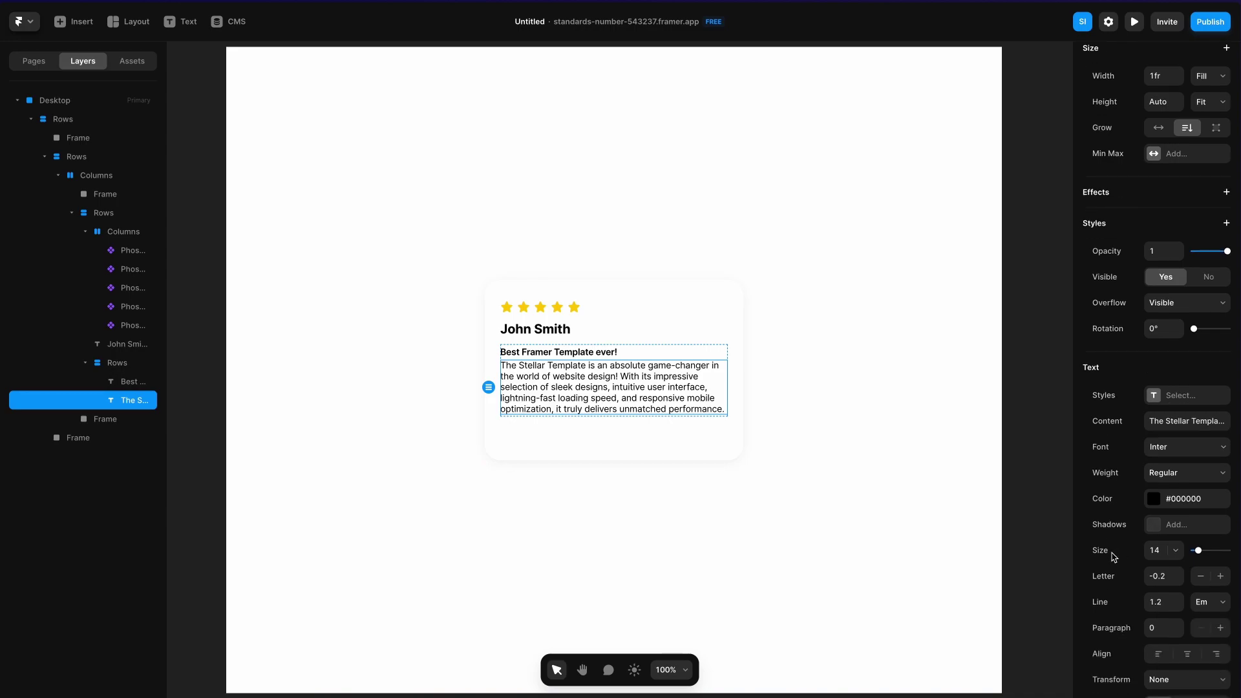
{"action": "left_click", "coordinate": [1162, 612]}
{"action": "type", "text": "1.4"}
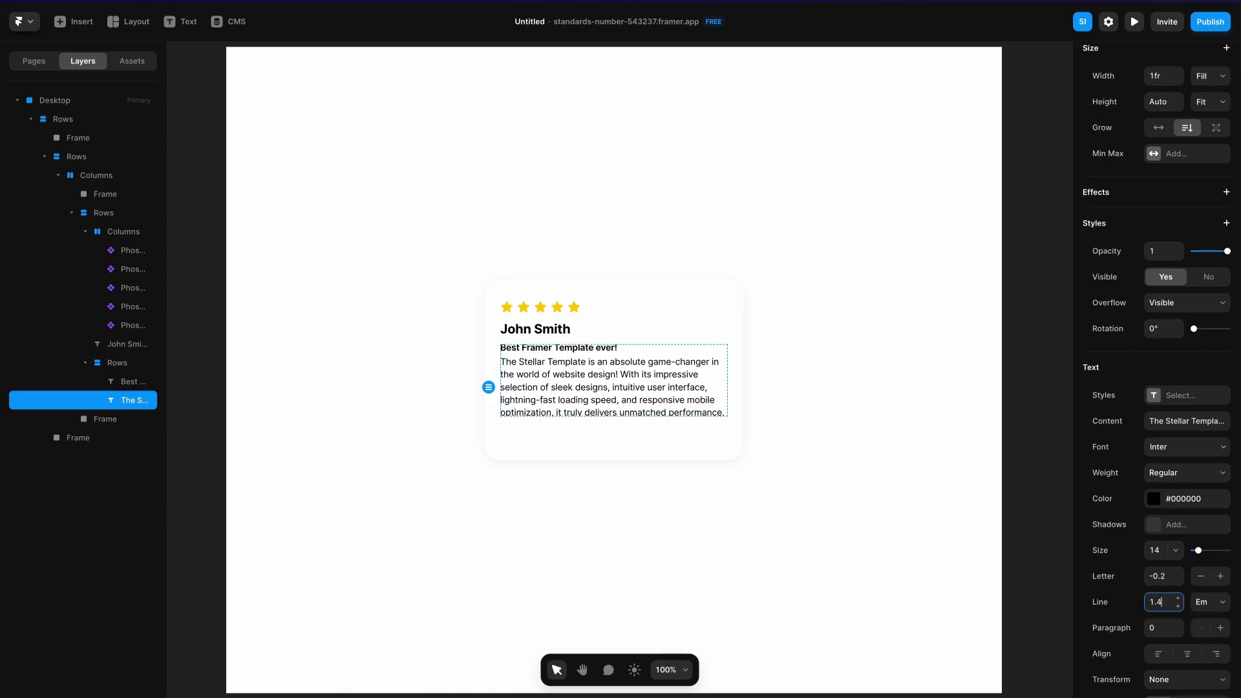
Set the stack holding the headline and review text to Fill width and Fit Content height
{"action": "left_click", "coordinate": [100, 363]}
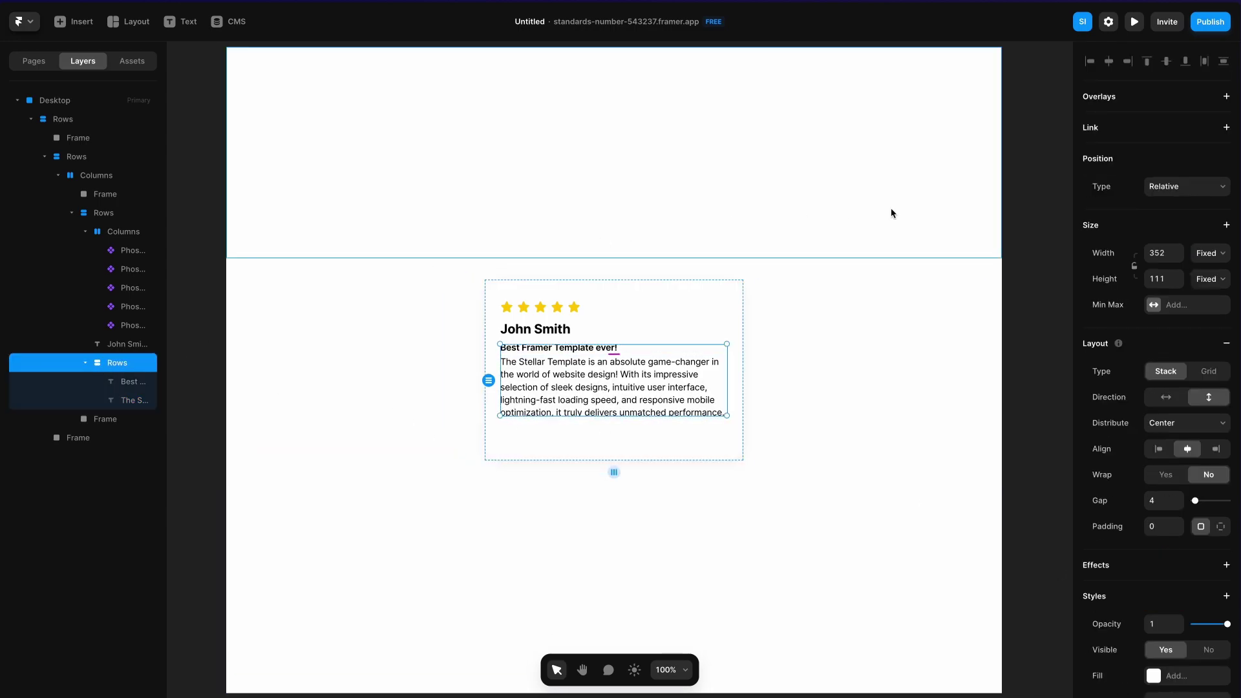
{"action": "left_click", "coordinate": [1207, 254]}
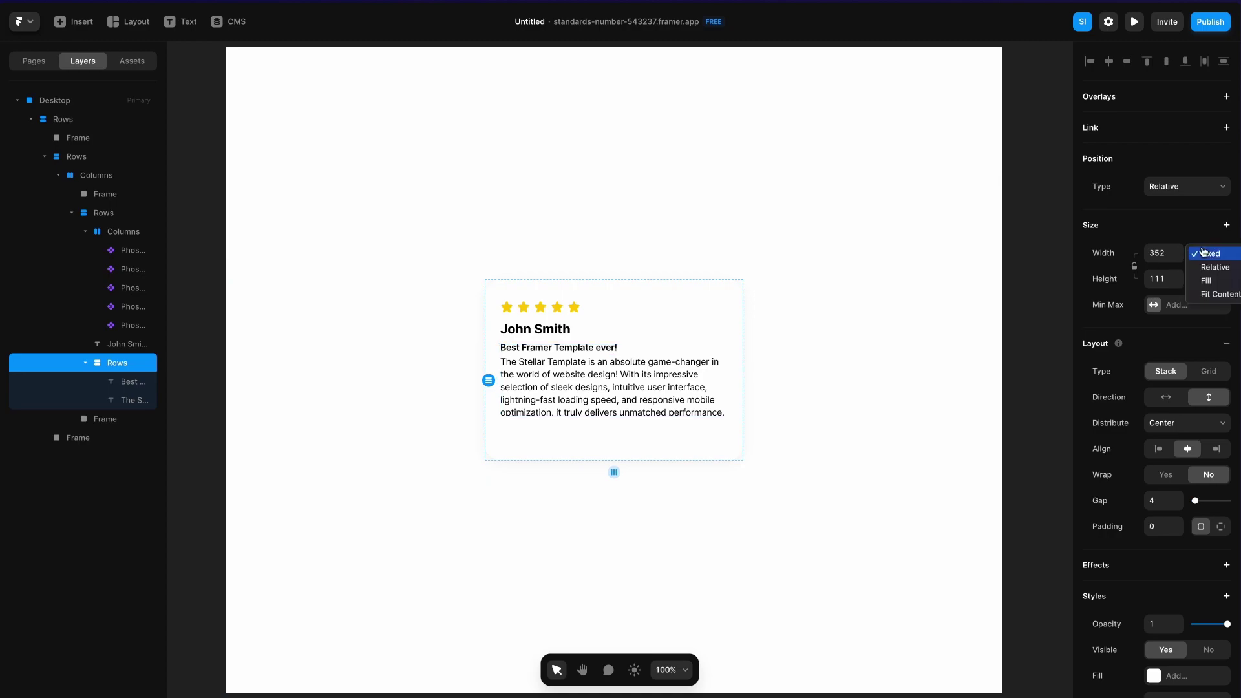
{"action": "left_click", "coordinate": [1209, 283]}
{"action": "left_click", "coordinate": [1209, 279]}
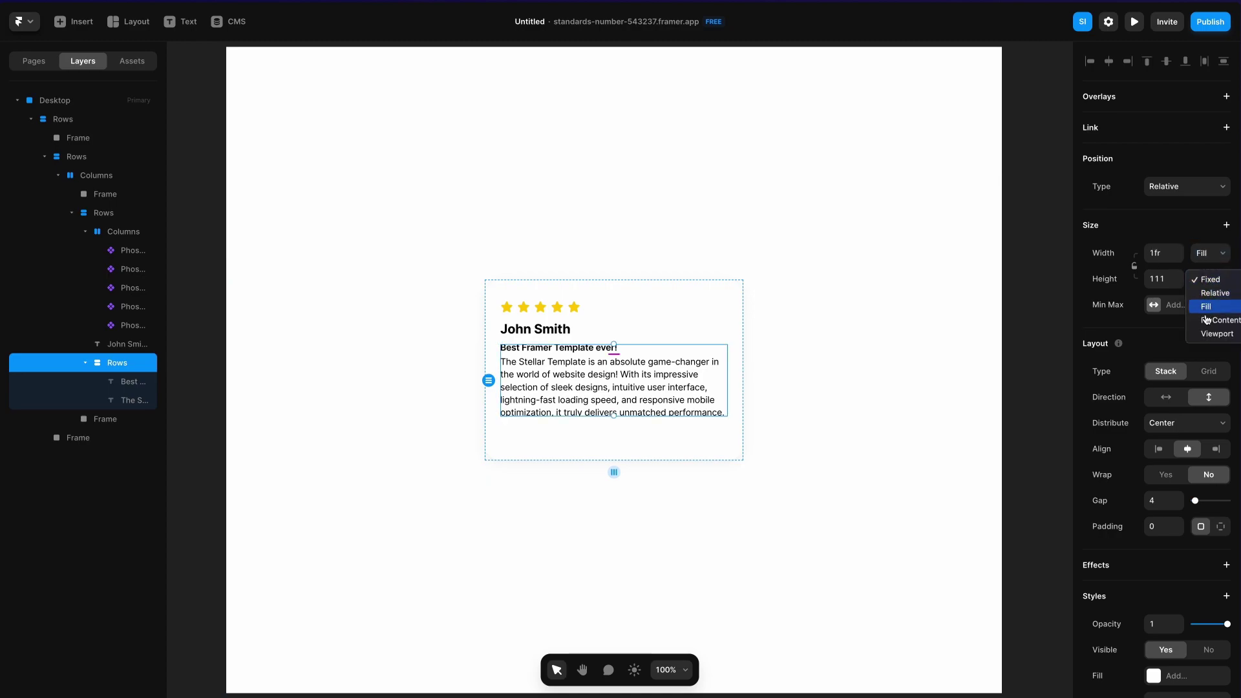
{"action": "left_click", "coordinate": [1207, 320]}
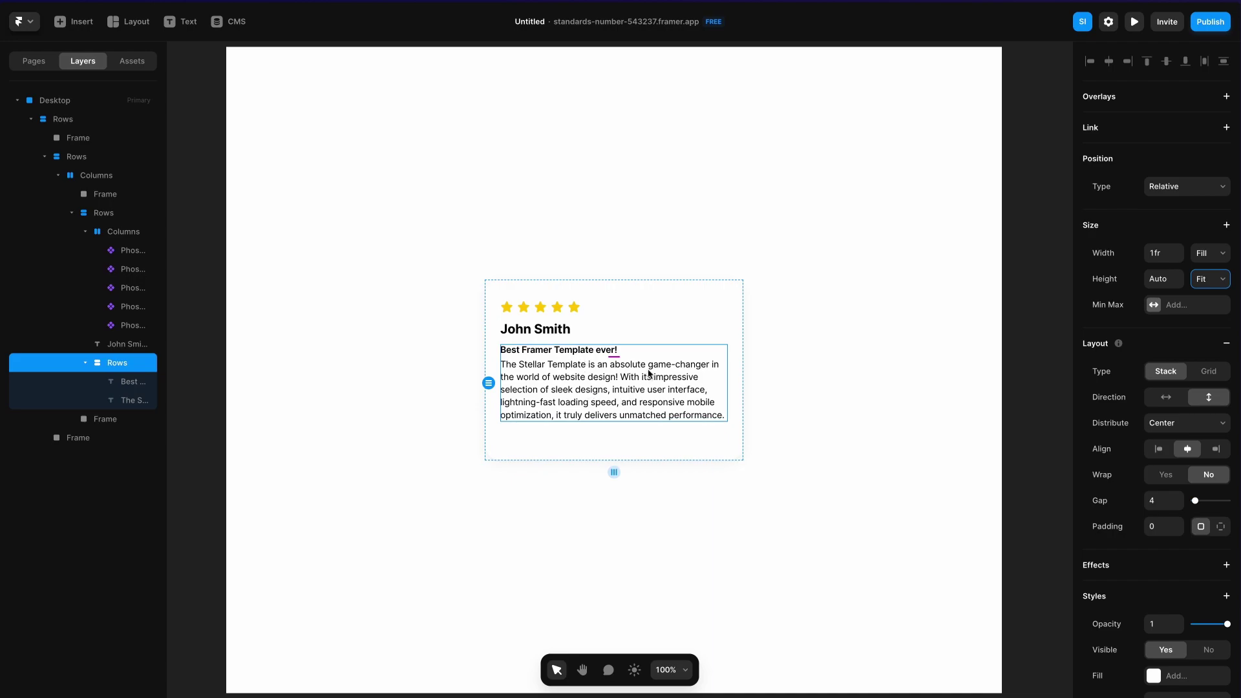
{"action": "left_click", "coordinate": [577, 207]}
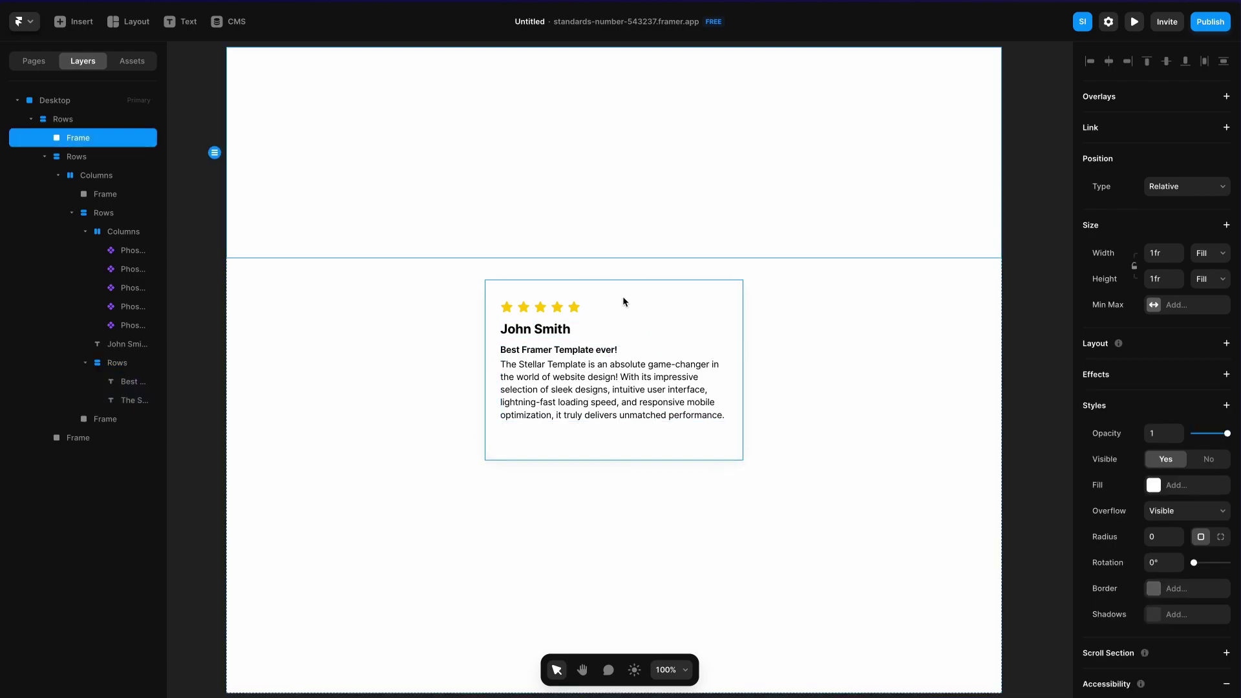
Create a color style named Card from the card's fill, with #FFFFFF for light mode and #121212 for dark mode
{"action": "left_click", "coordinate": [660, 320]}
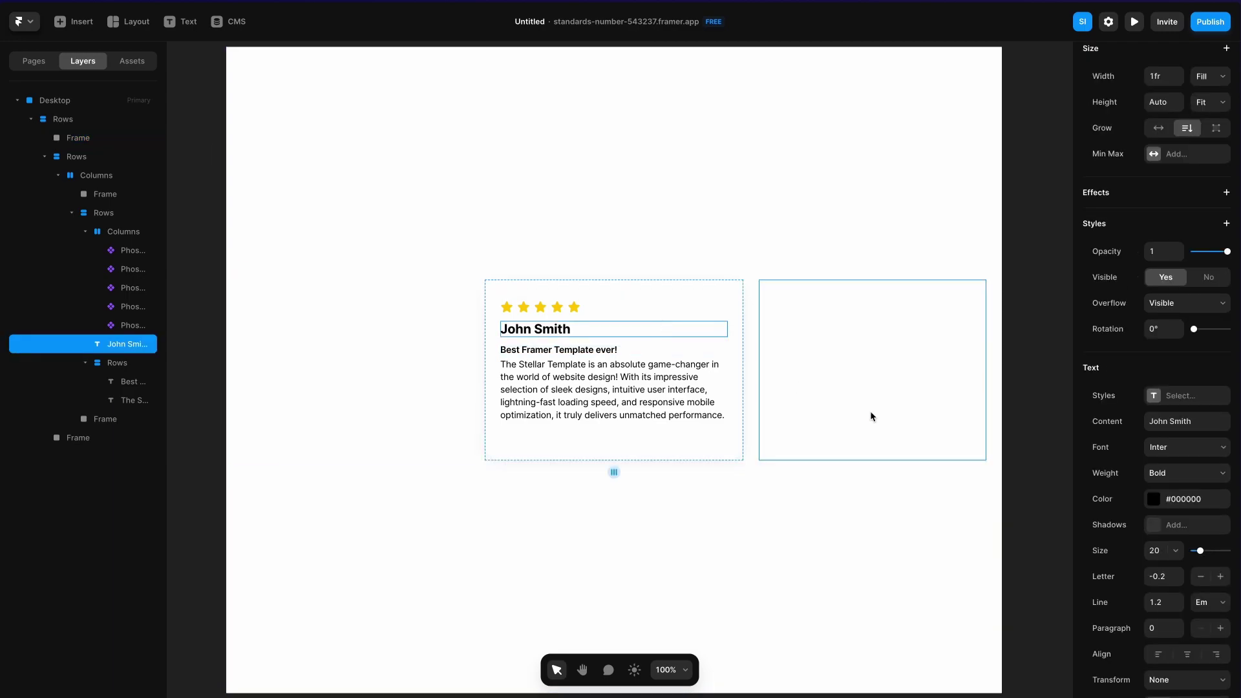
{"action": "left_click", "coordinate": [711, 298]}
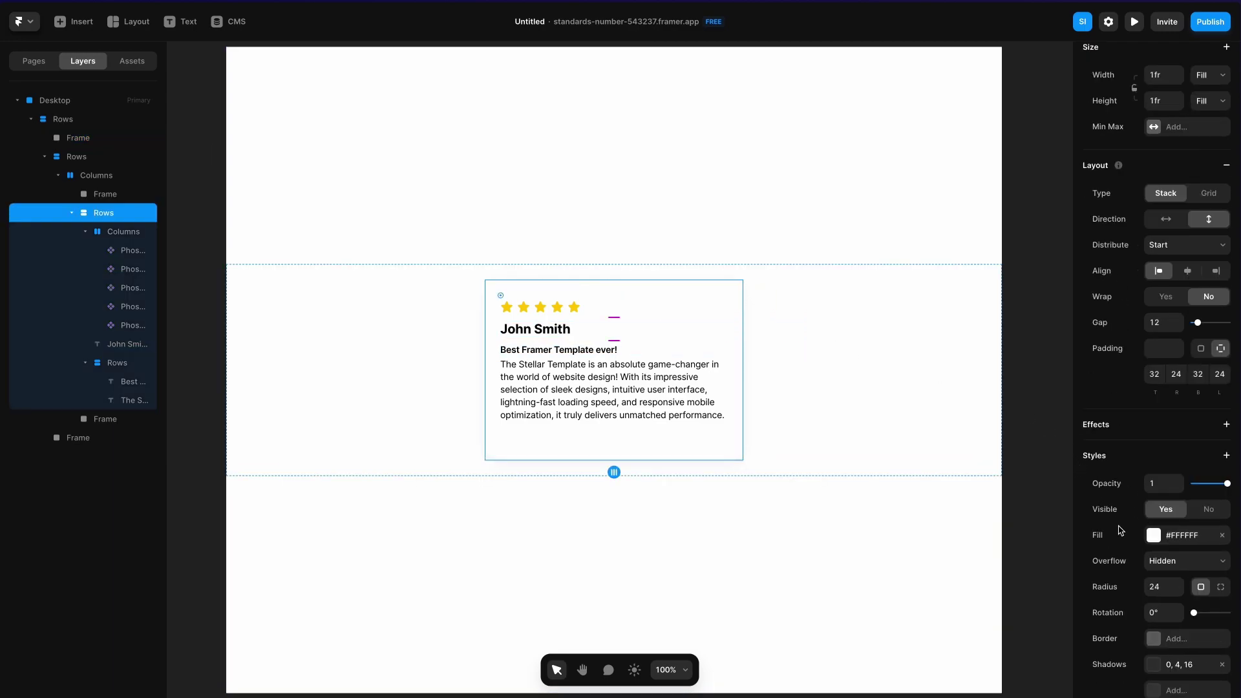
{"action": "left_click", "coordinate": [1154, 536]}
{"action": "left_click", "coordinate": [1048, 648]}
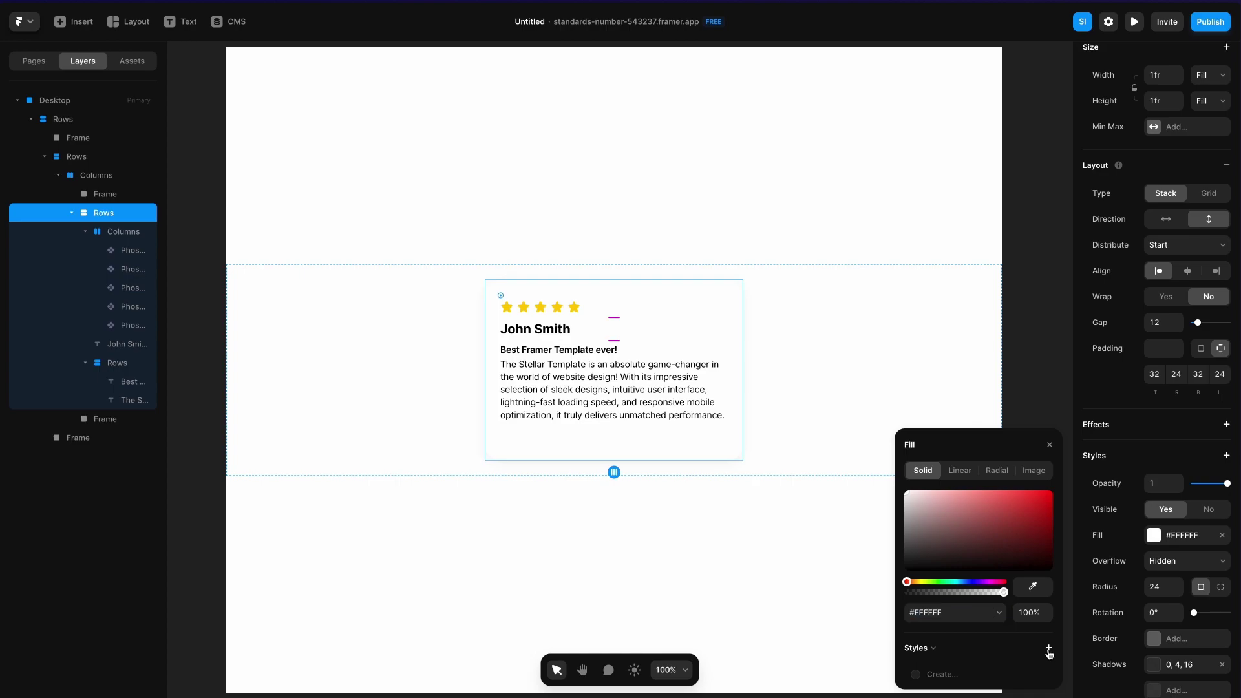
{"action": "type", "text": "Card"}
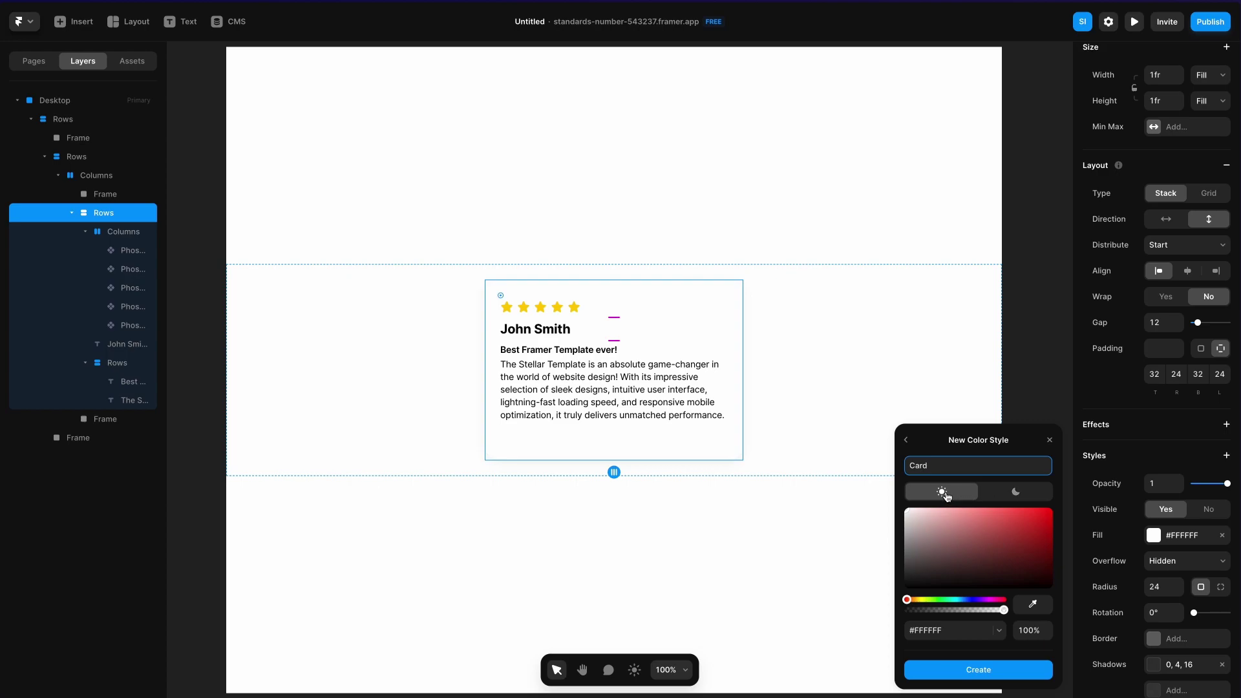
{"action": "left_click", "coordinate": [1015, 493]}
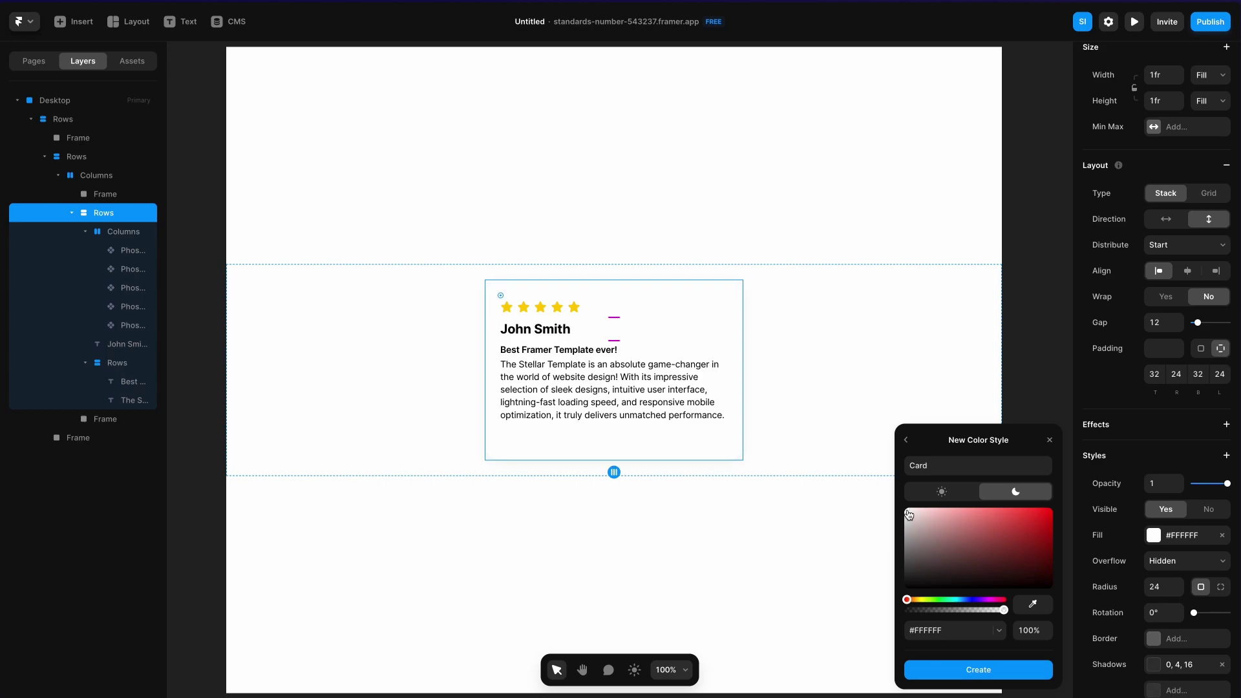
{"action": "left_click_drag", "start_coordinate": [907, 514], "coordinate": [892, 586]}
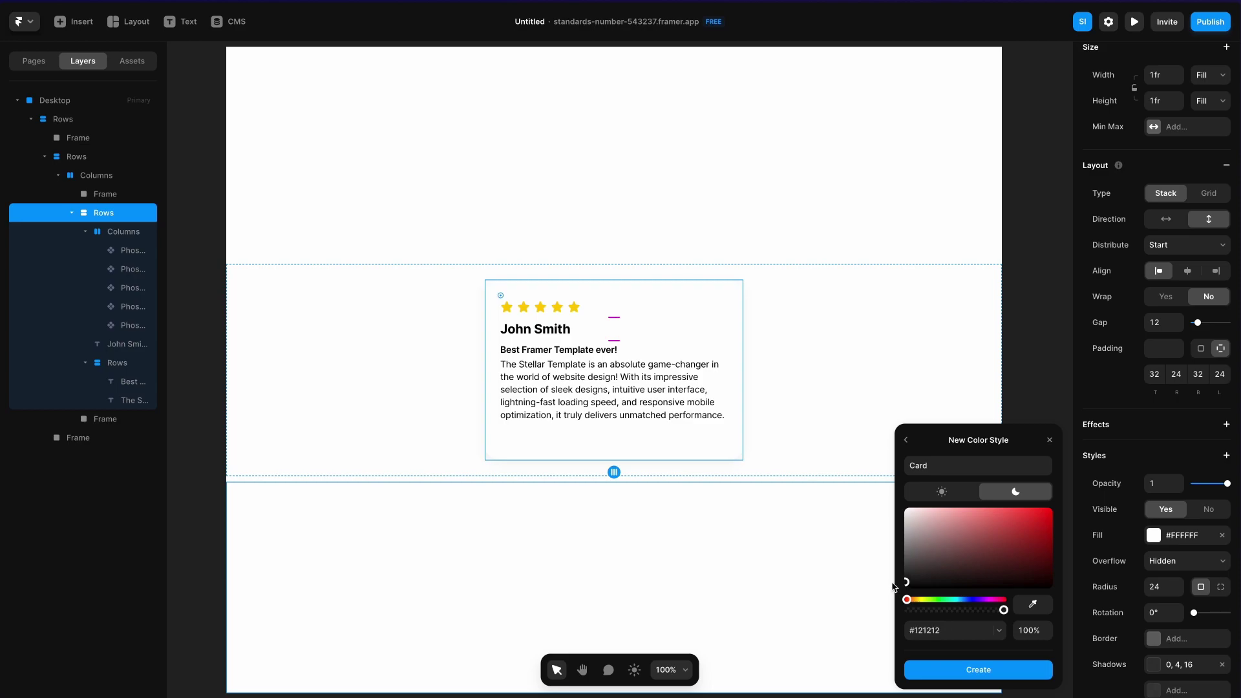
{"action": "left_click", "coordinate": [949, 668]}
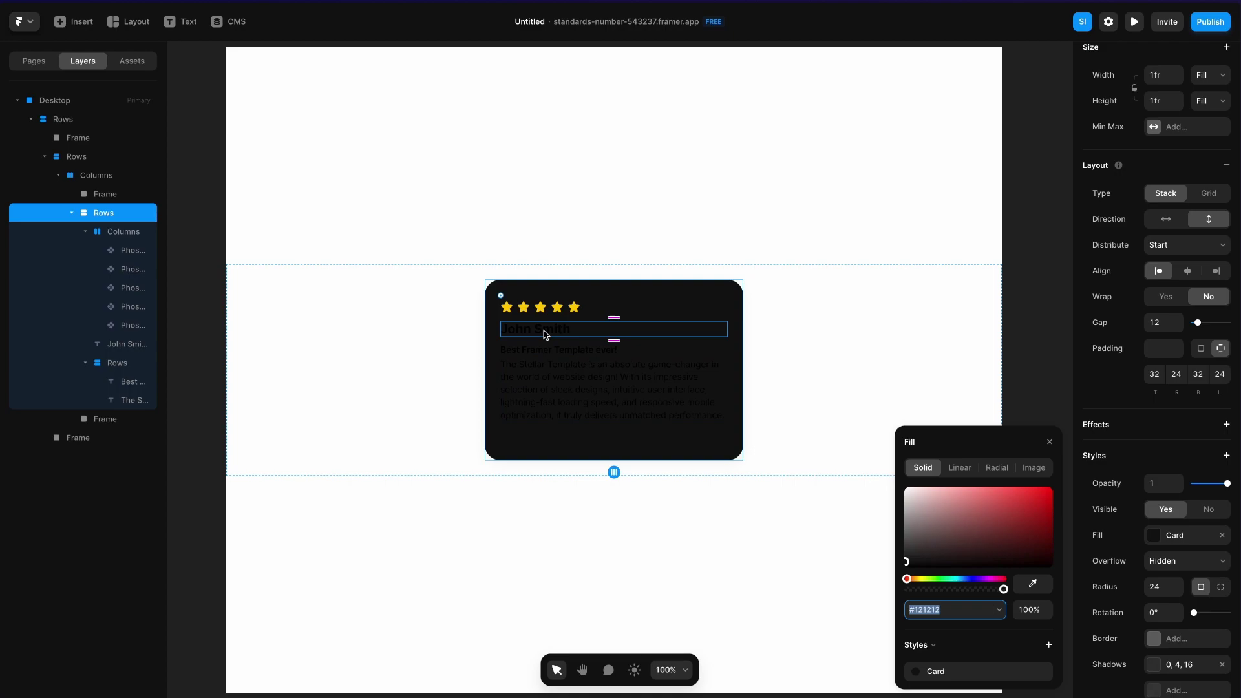
Create a color style named Primary Text for the name layer, with #000000 for light mode and #FFFFFF for dark mode
{"action": "left_click", "coordinate": [543, 334]}
{"action": "left_click", "coordinate": [1149, 501]}
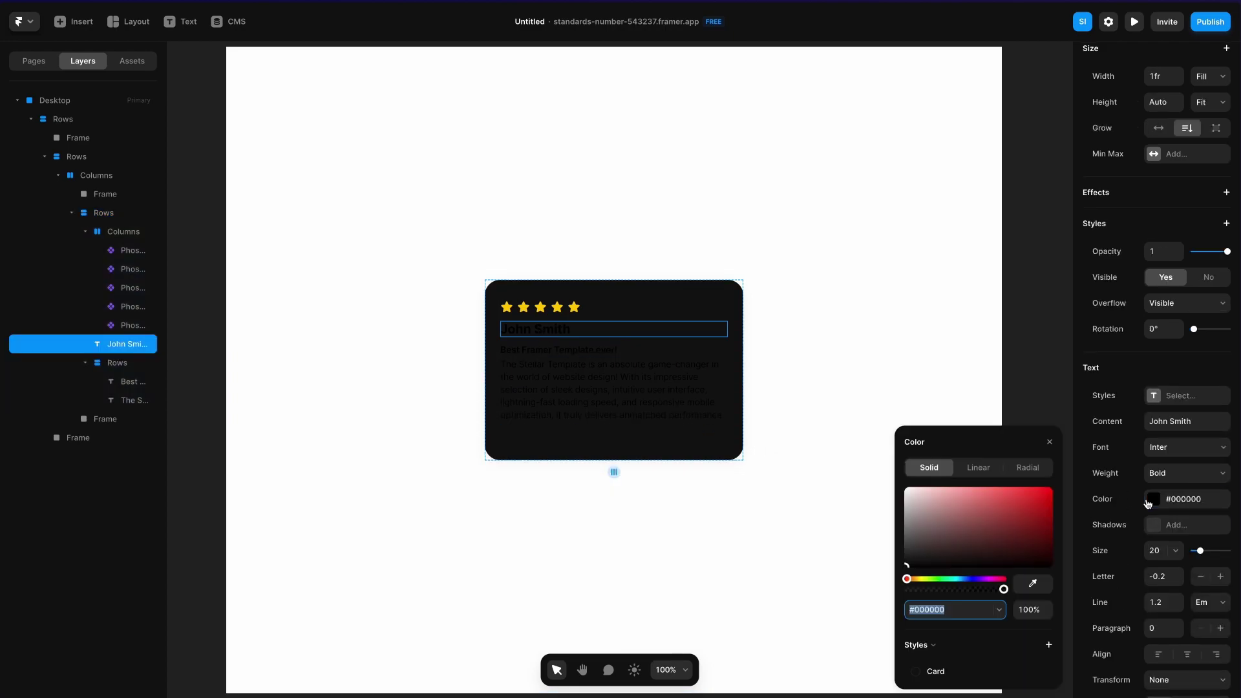
{"action": "left_click", "coordinate": [1050, 645]}
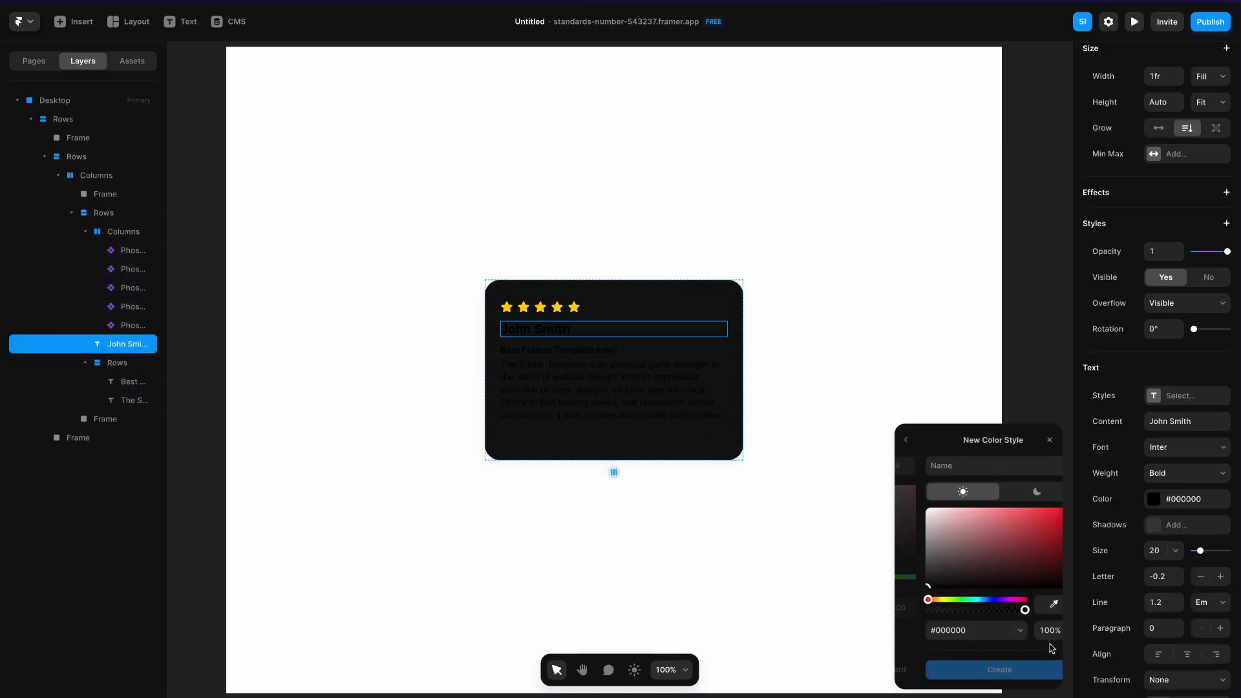
{"action": "type", "text": "Primary Text"}
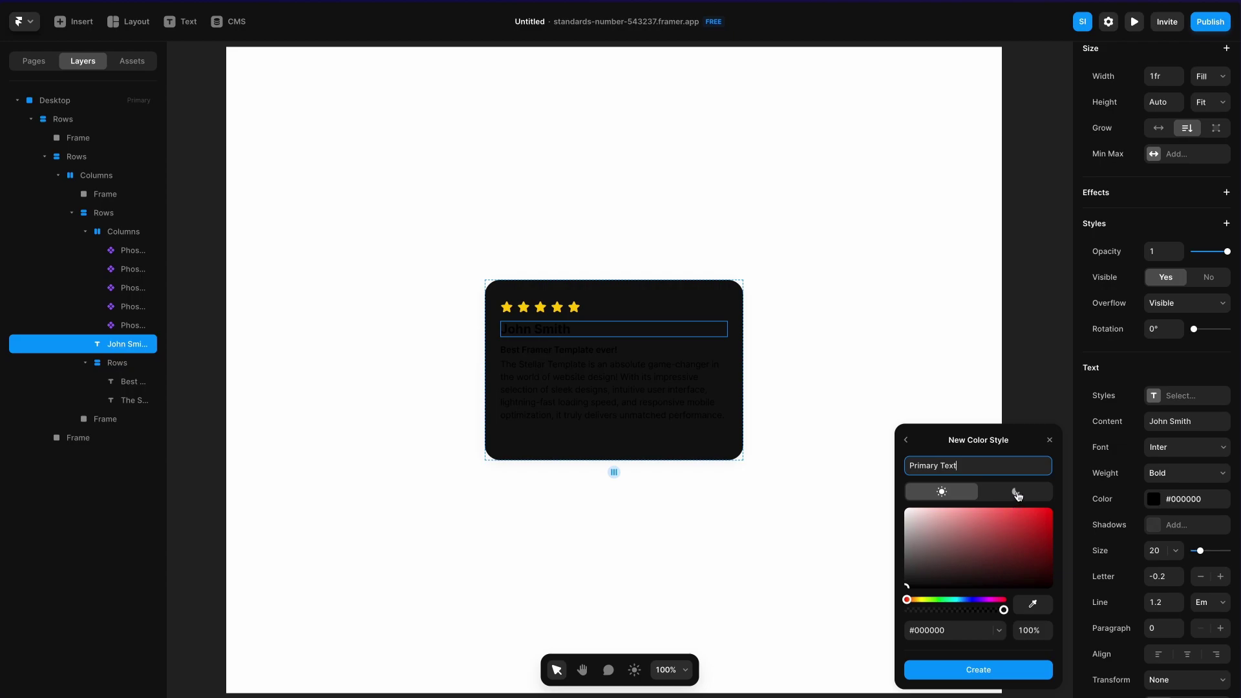
{"action": "left_click", "coordinate": [1015, 493]}
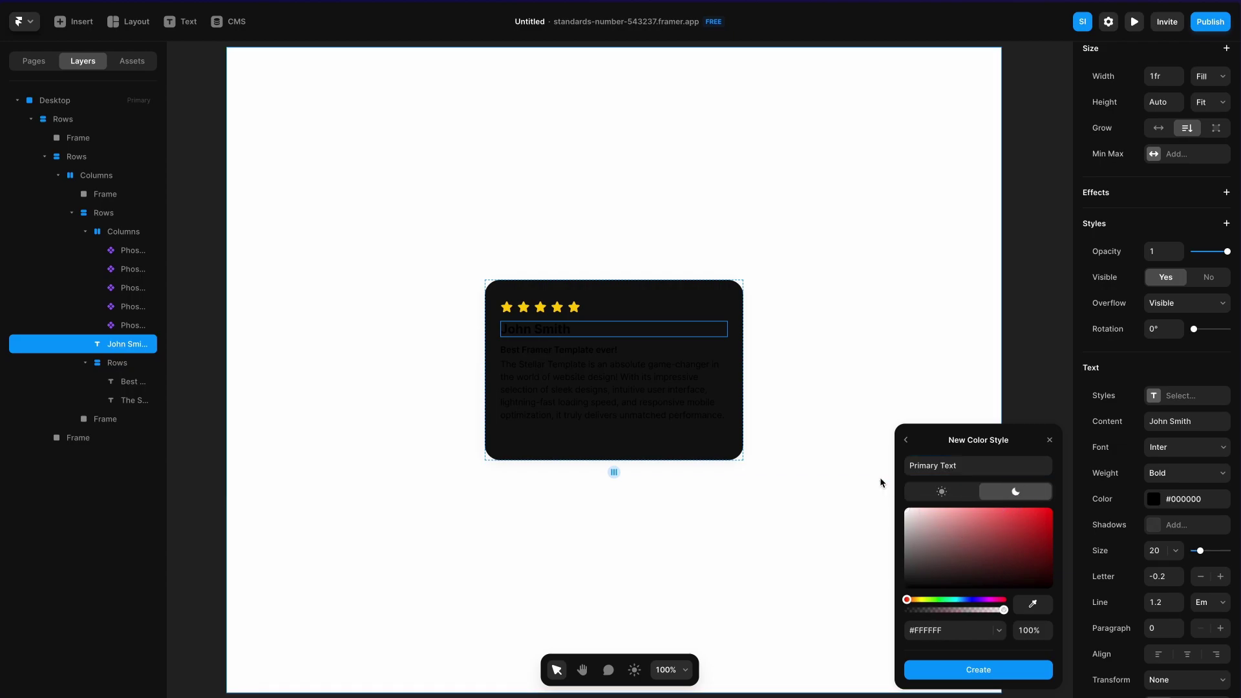
{"action": "left_click", "coordinate": [1017, 677]}
Apply the Primary Text color style to the headline "Best Framer Template ever!"
{"action": "left_click", "coordinate": [563, 352]}
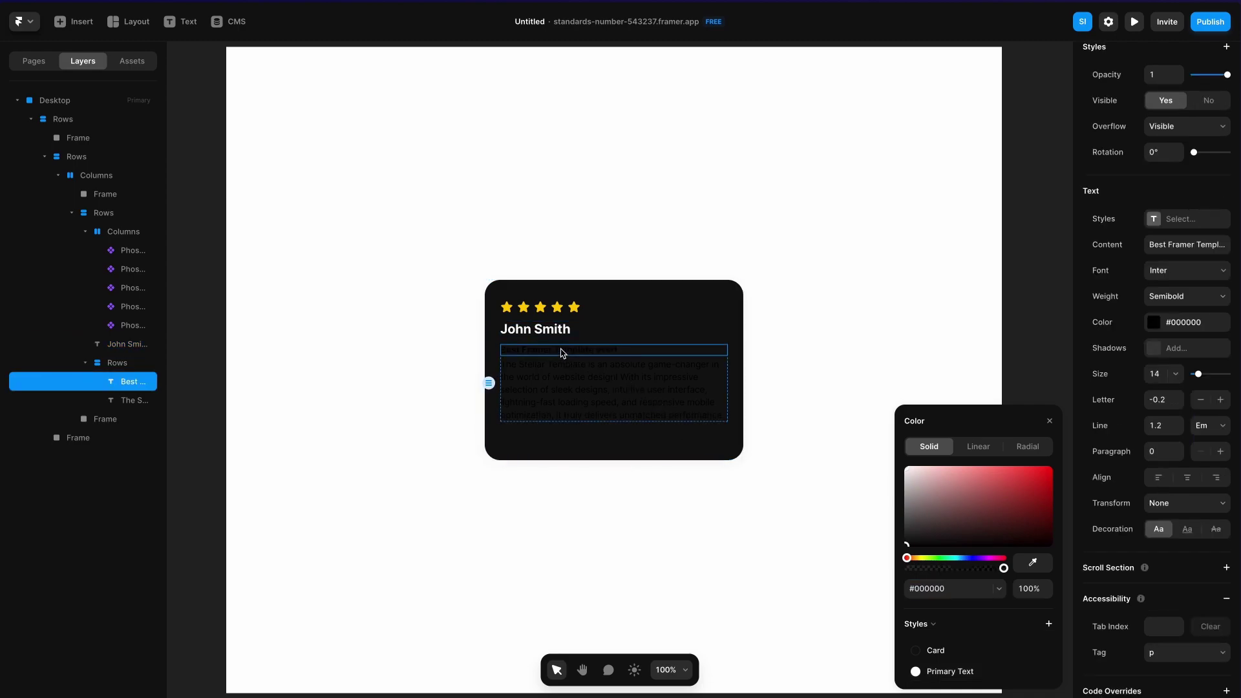
{"action": "left_click", "coordinate": [1148, 326]}
{"action": "left_click", "coordinate": [1153, 325]}
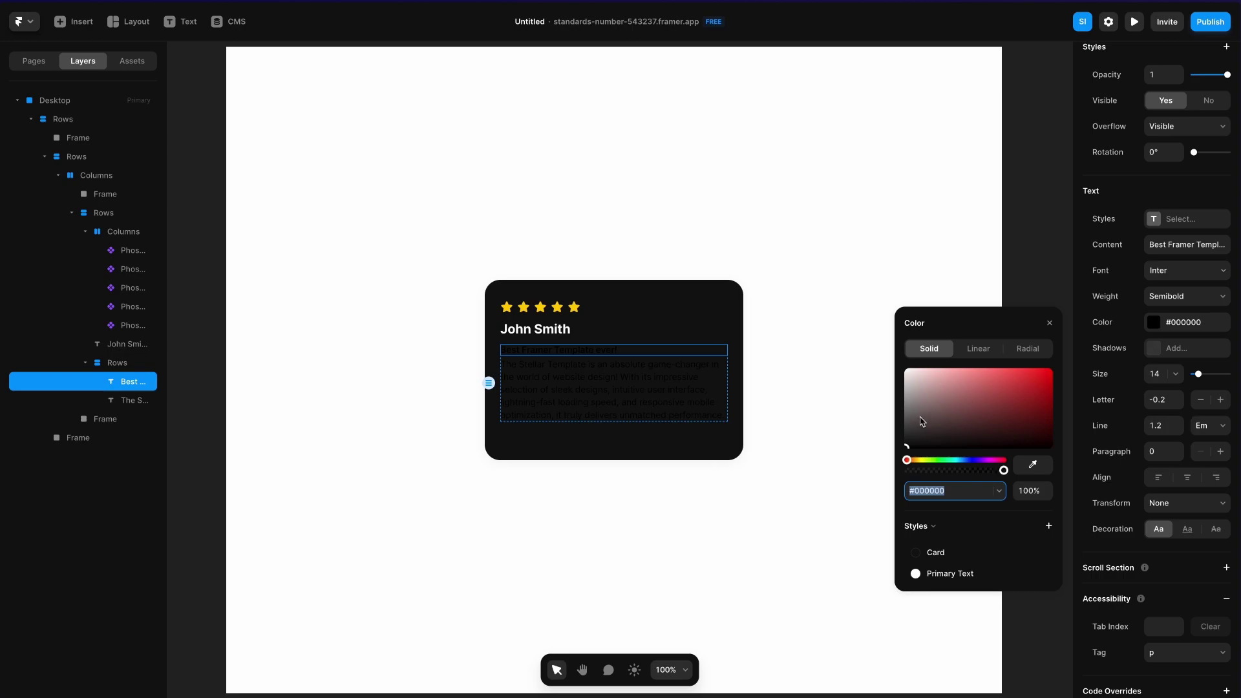
{"action": "left_click", "coordinate": [951, 574]}
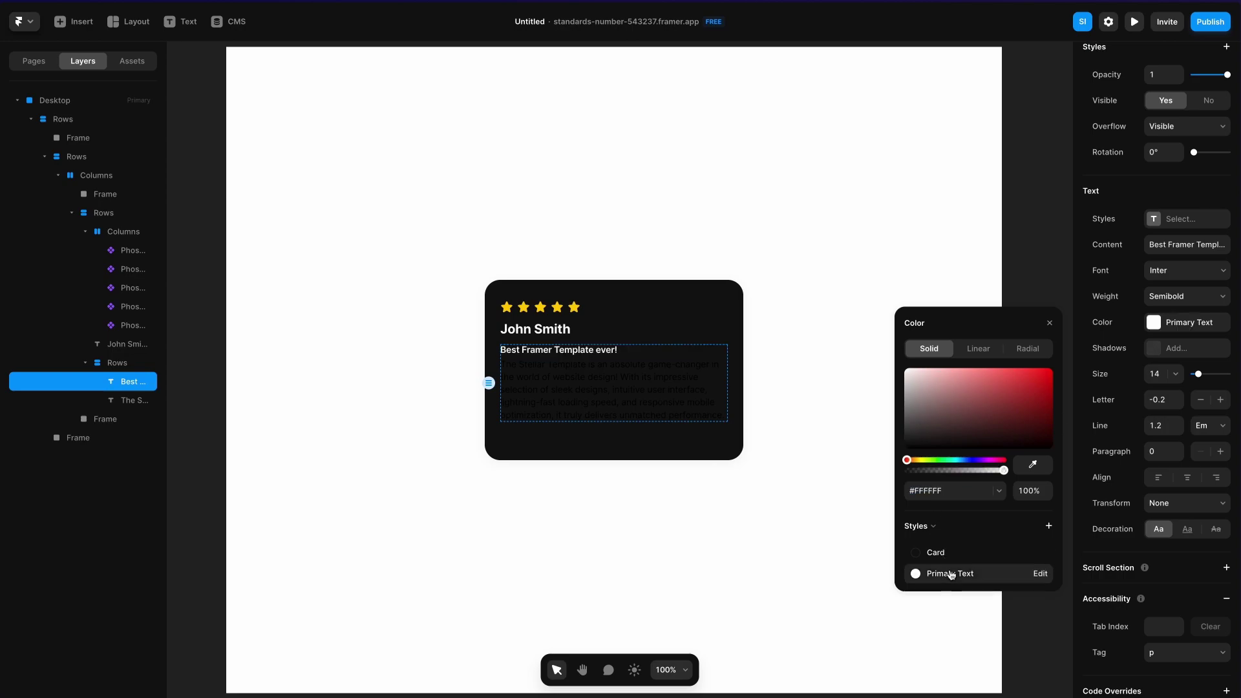
Create a color style named Secondary Text for the review text, with #363636 for light mode and #C7C7C7 for dark mode
{"action": "left_click", "coordinate": [587, 408]}
{"action": "left_click", "coordinate": [1153, 500]}
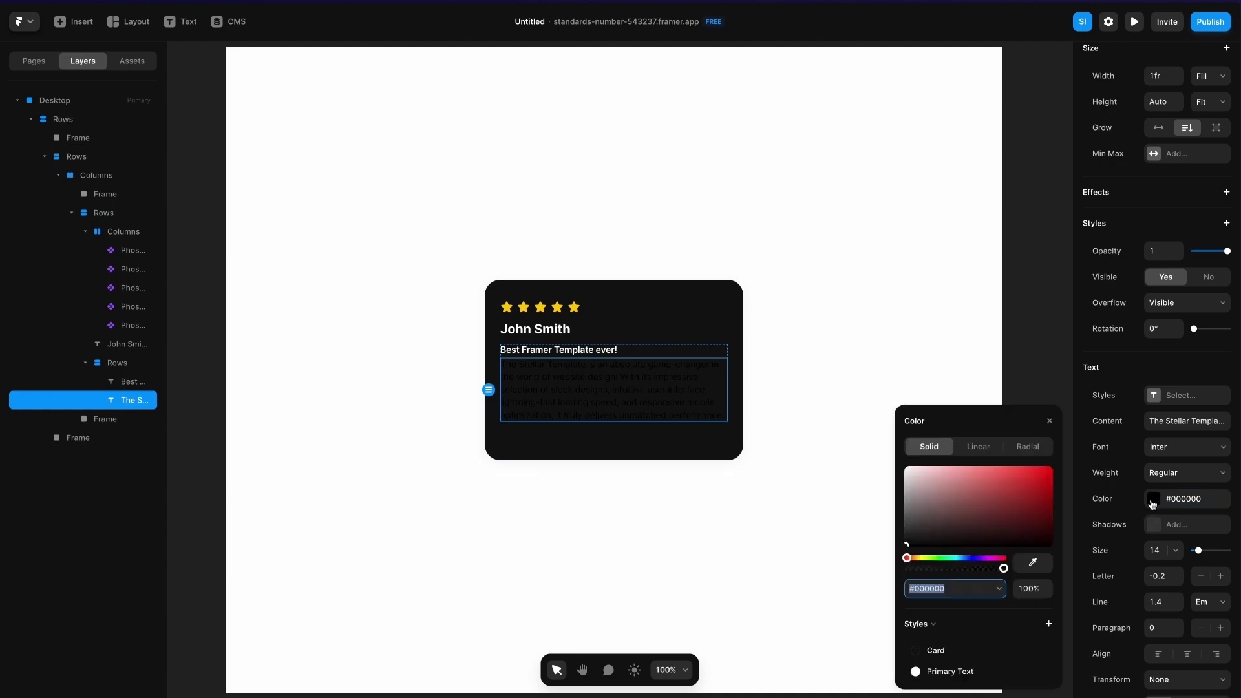
{"action": "left_click", "coordinate": [1048, 624]}
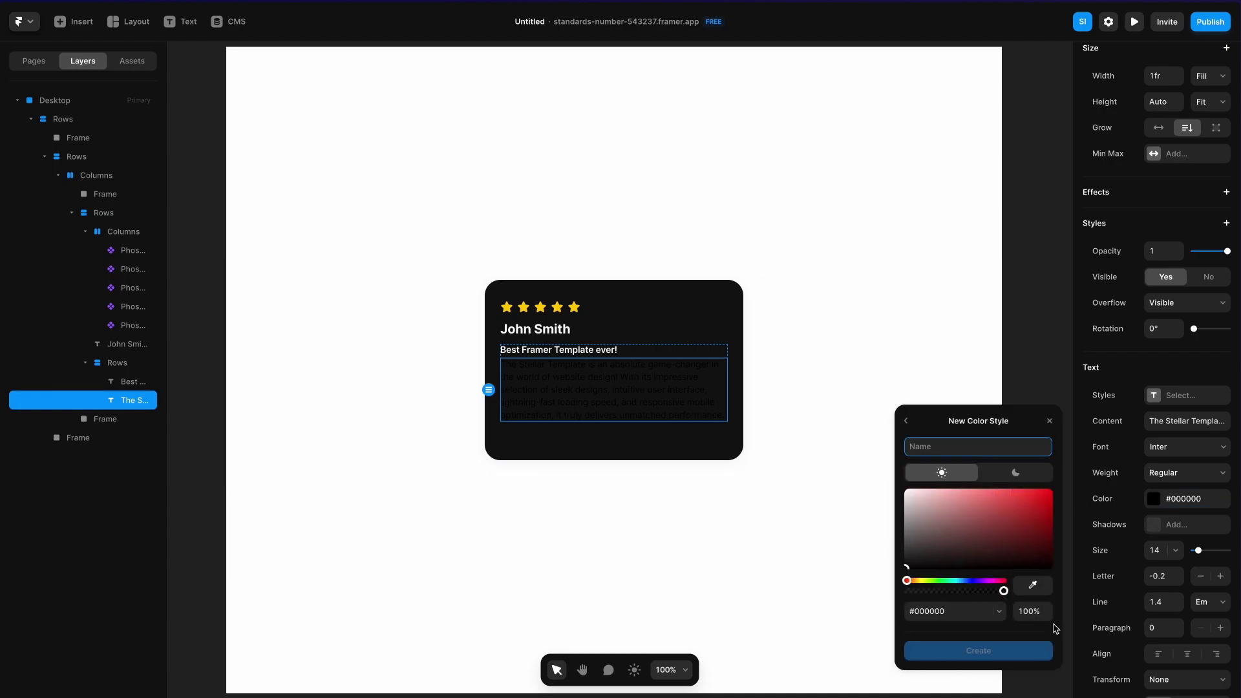
{"action": "type", "text": "Secondary Text"}
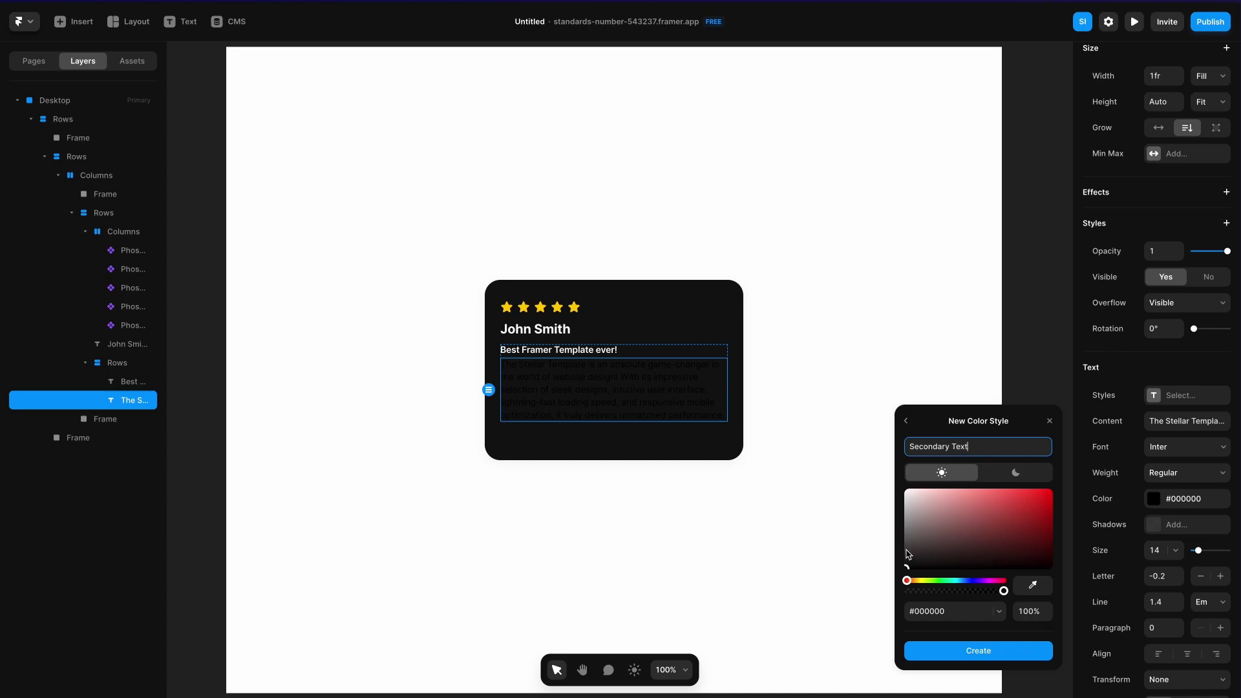
{"action": "left_click_drag", "start_coordinate": [906, 559], "coordinate": [898, 552]}
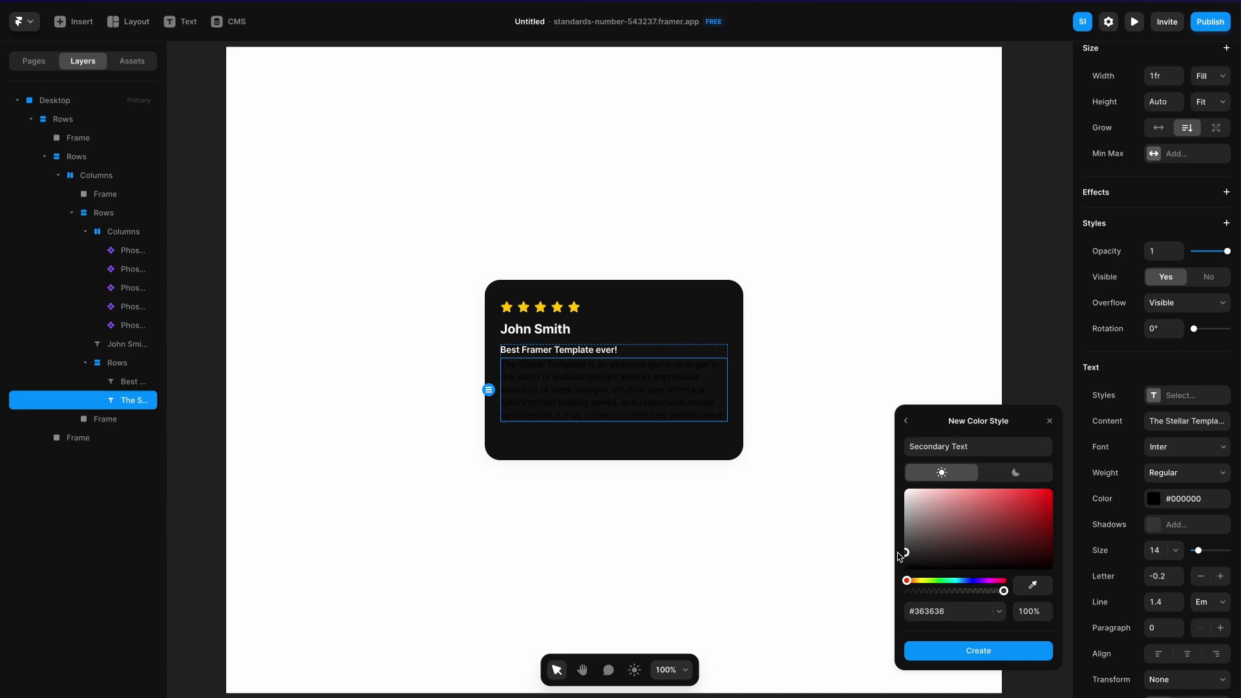
{"action": "left_click", "coordinate": [993, 477]}
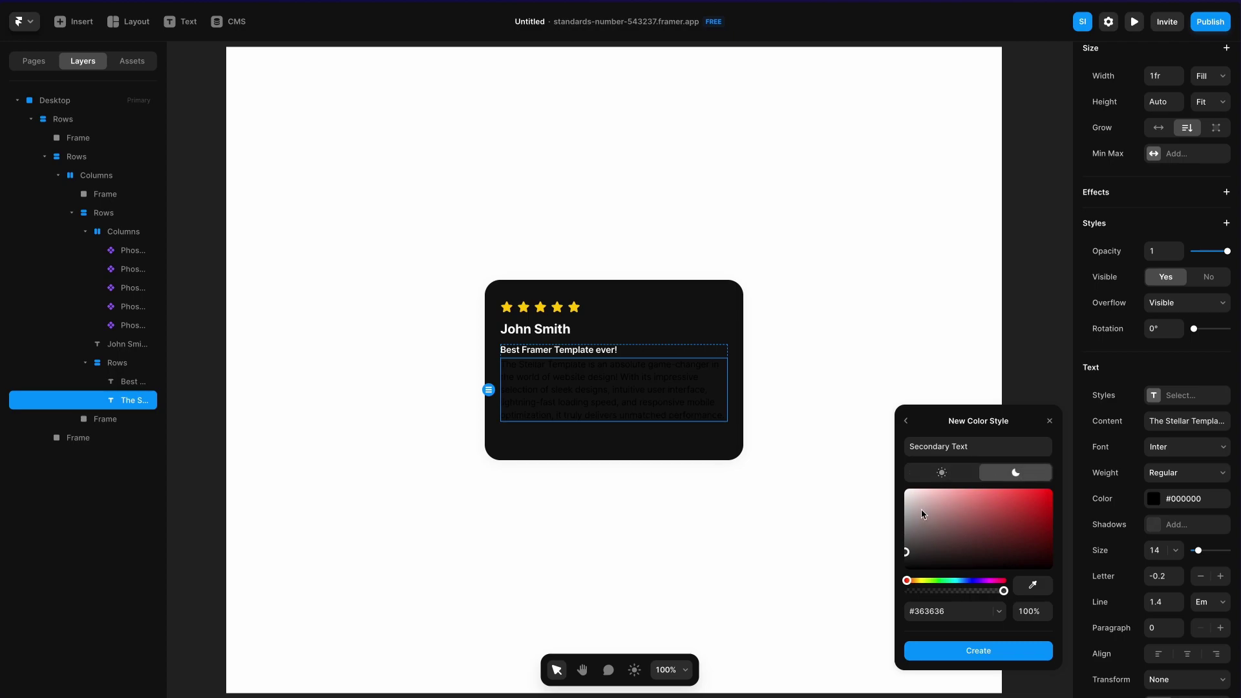
{"action": "left_click_drag", "start_coordinate": [922, 514], "coordinate": [889, 508]}
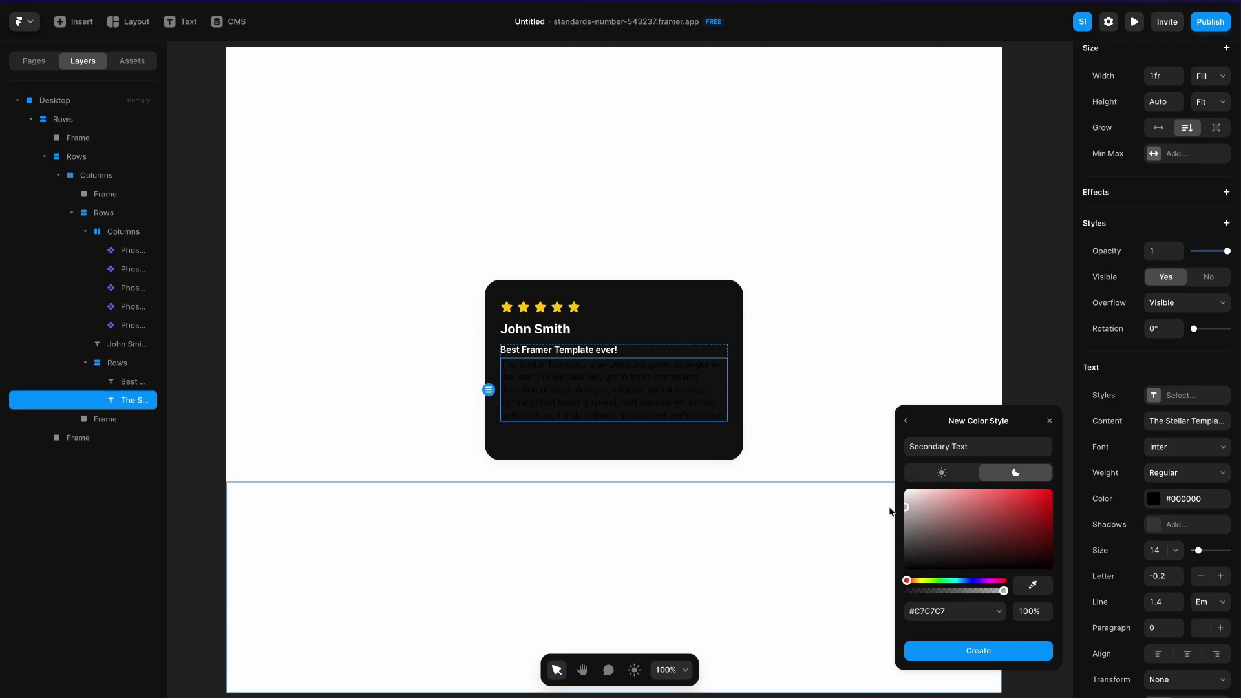
{"action": "left_click", "coordinate": [936, 651]}
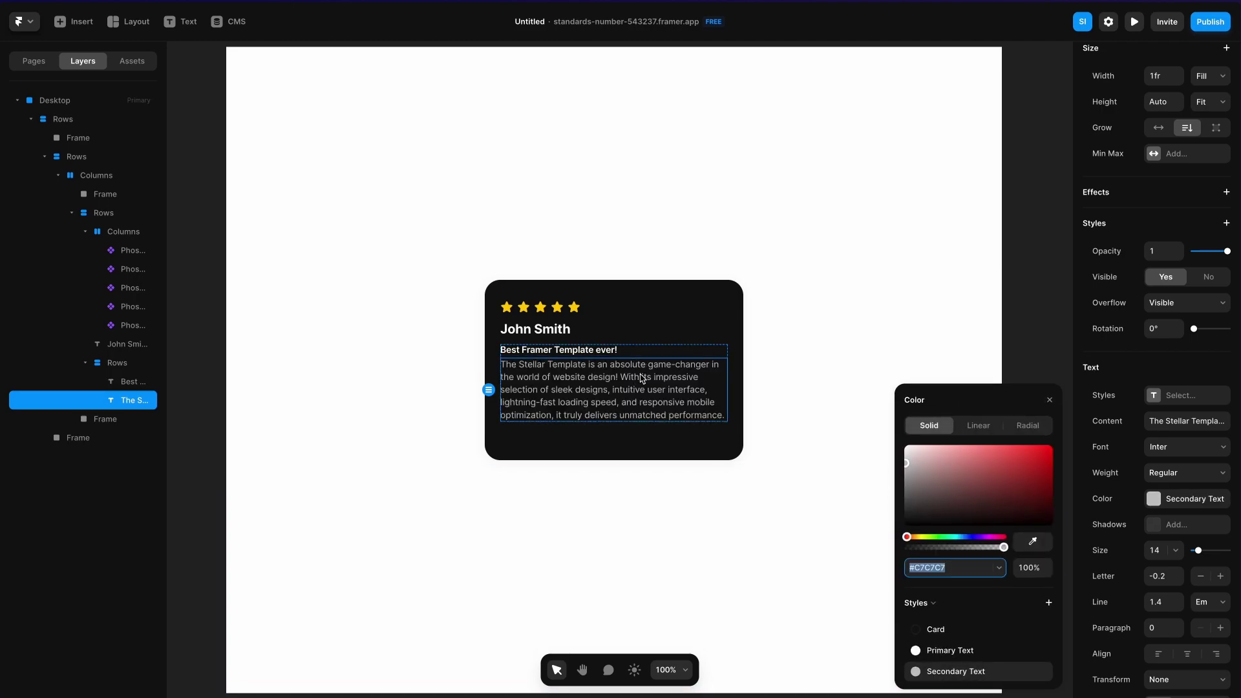
Preview the card in light mode and return the canvas to dark mode
{"action": "left_click", "coordinate": [633, 669]}
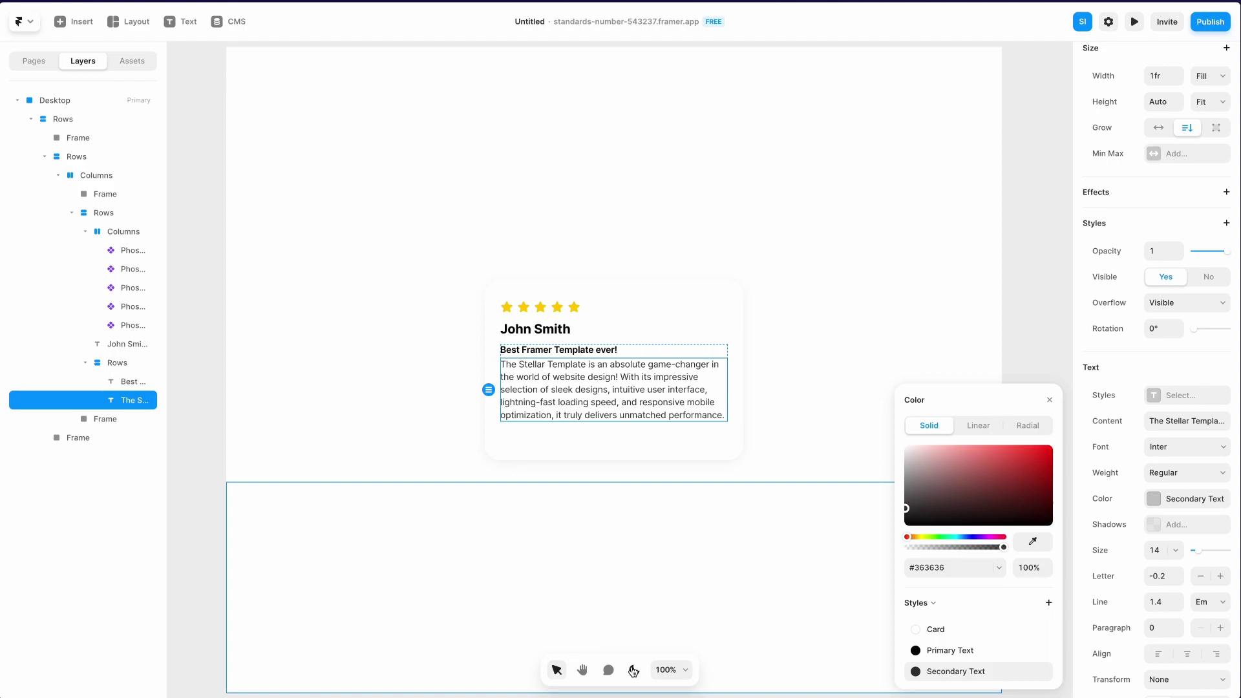
{"action": "left_click", "coordinate": [633, 670]}
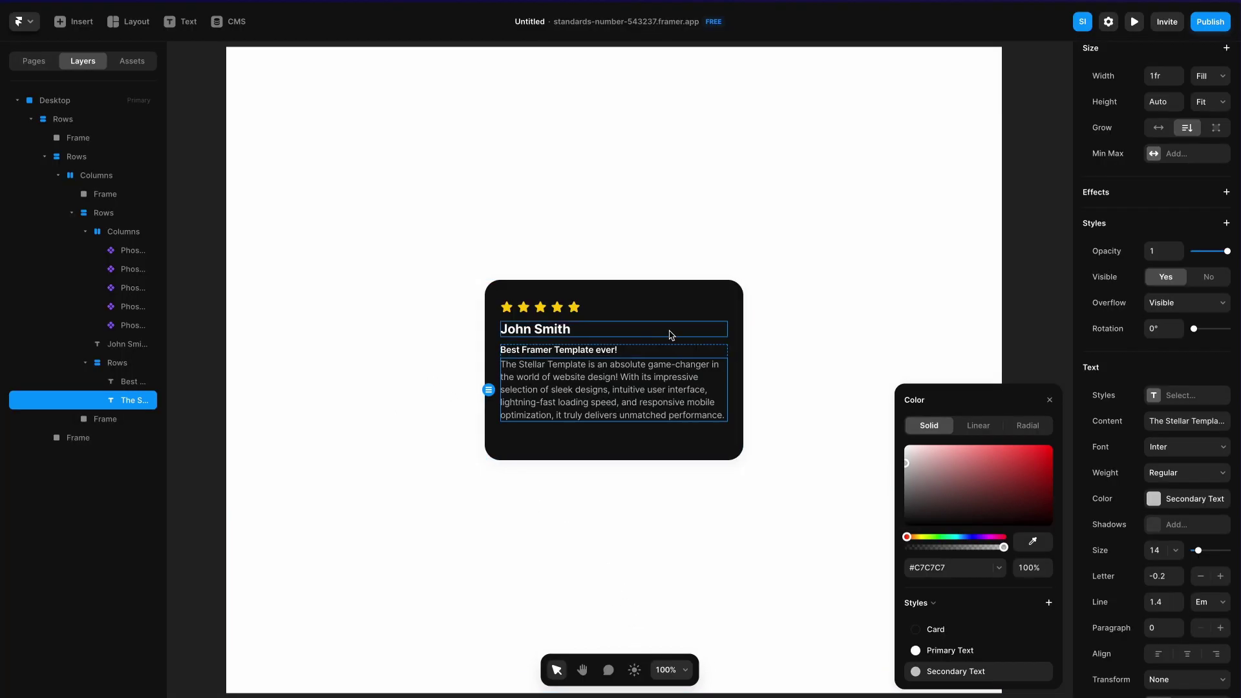
{"action": "left_click", "coordinate": [738, 570]}
Create a color style named Card Shadow from the card's shadow color, with #000000 for light mode and #FFFFFF for dark mode, both at 5%
{"action": "left_click", "coordinate": [728, 444]}
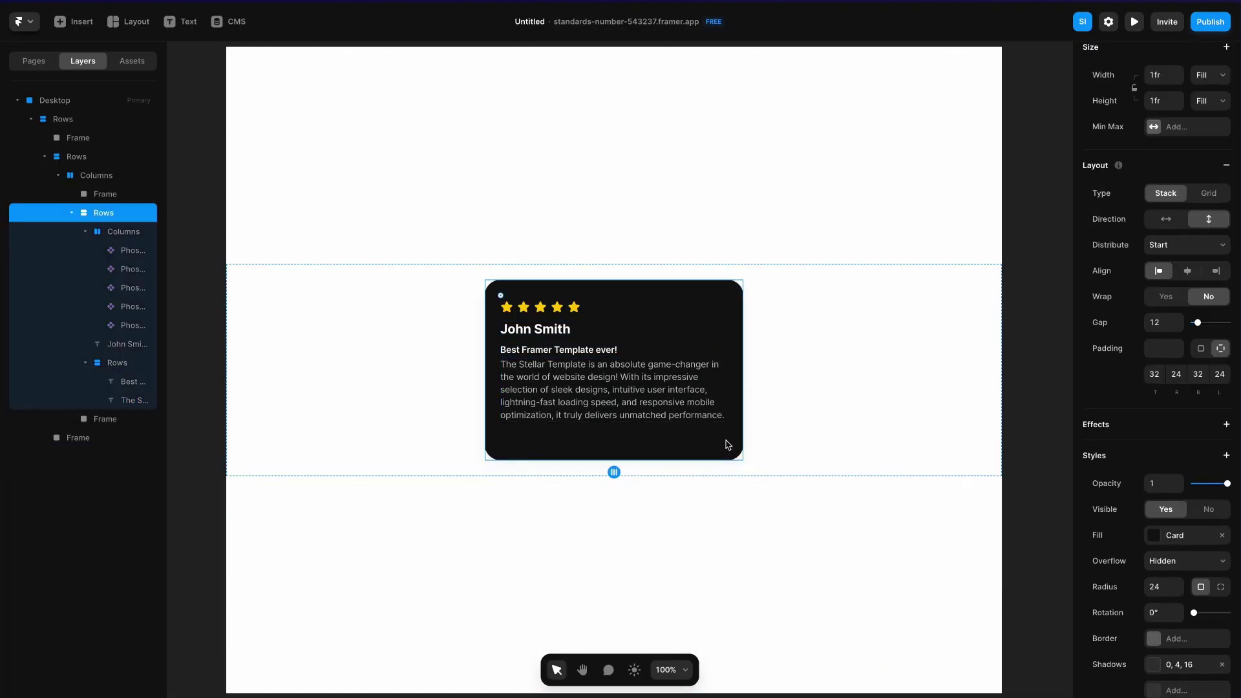
{"action": "scroll", "coordinate": [1099, 624], "scroll_direction": "down", "scroll_amount": 1}
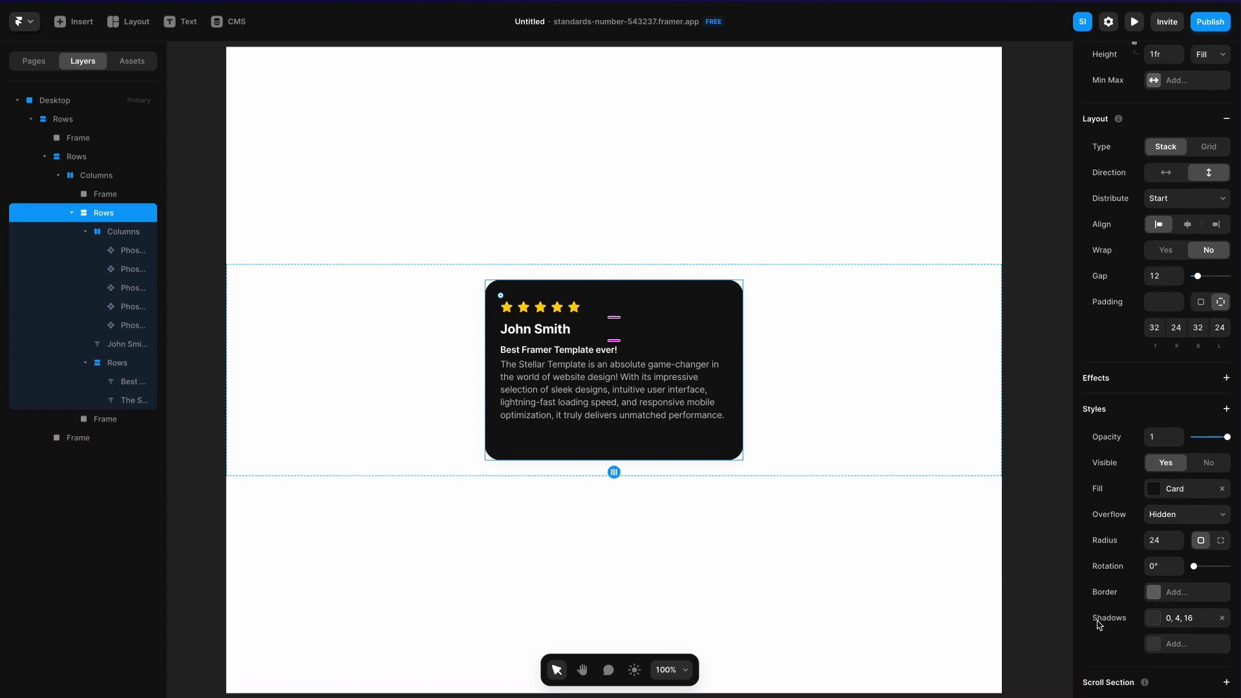
{"action": "left_click", "coordinate": [1152, 619]}
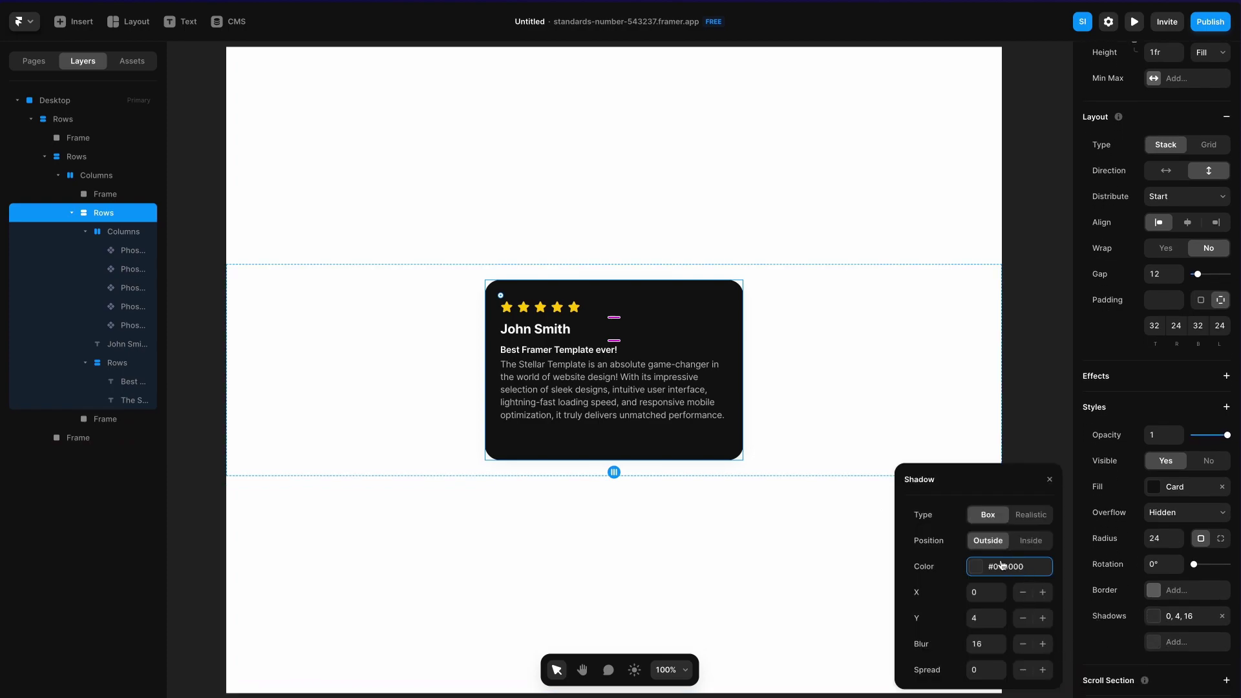
{"action": "left_click", "coordinate": [981, 568]}
{"action": "left_click", "coordinate": [981, 568]}
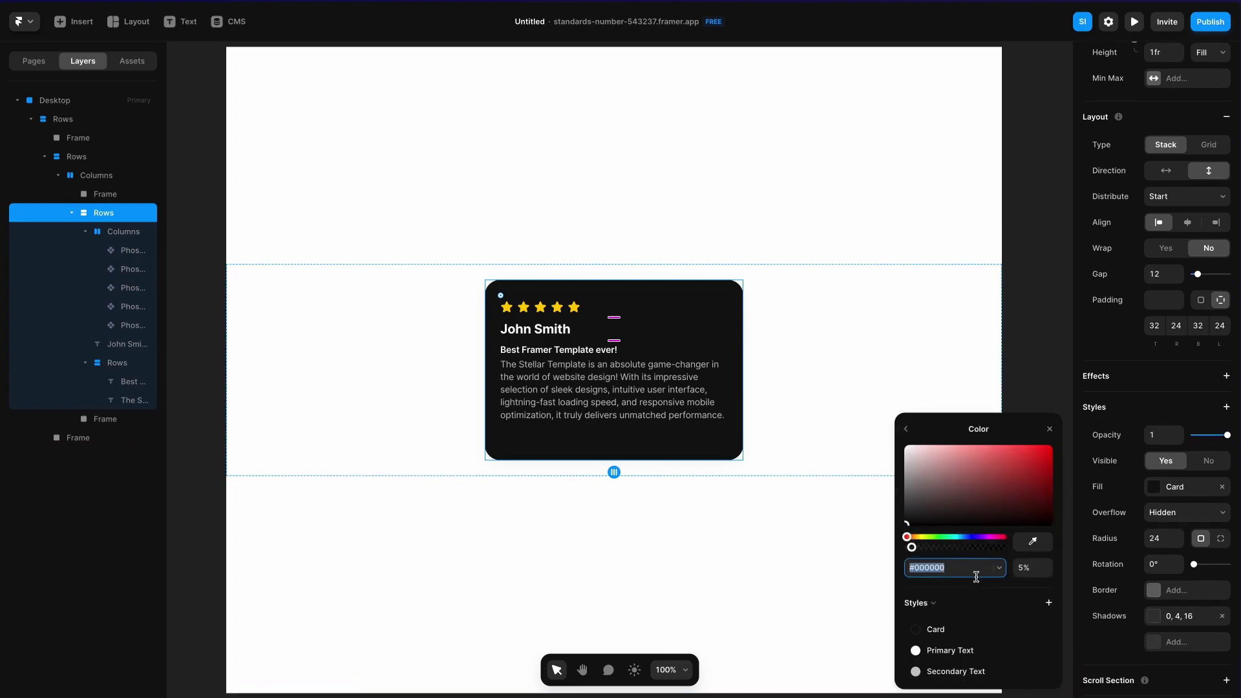
{"action": "left_click", "coordinate": [1047, 603]}
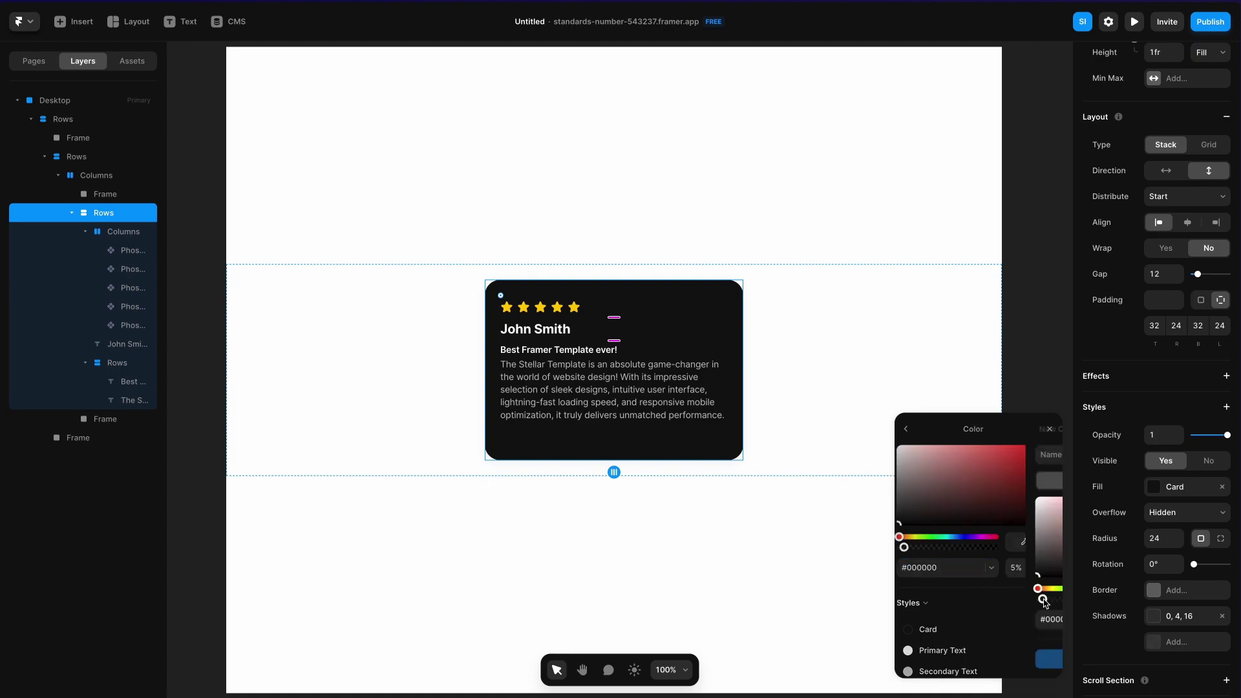
{"action": "type", "text": "C"}
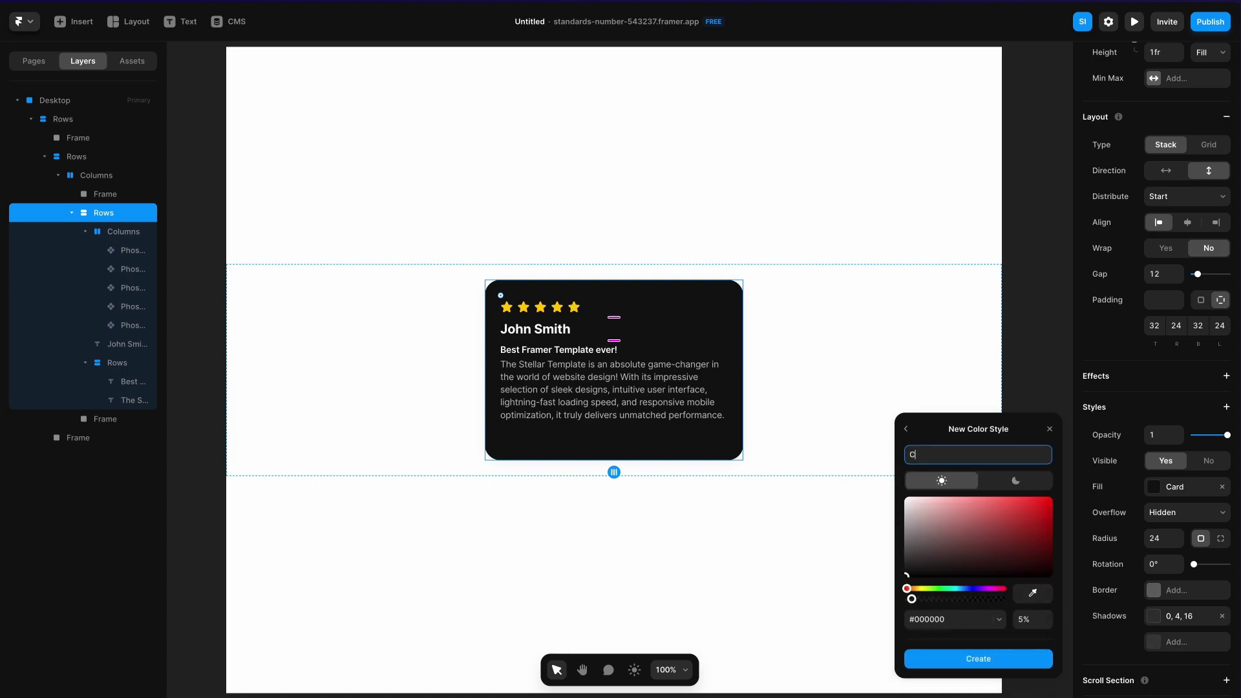
{"action": "type", "text": "ard Shadow"}
{"action": "left_click", "coordinate": [1016, 481]}
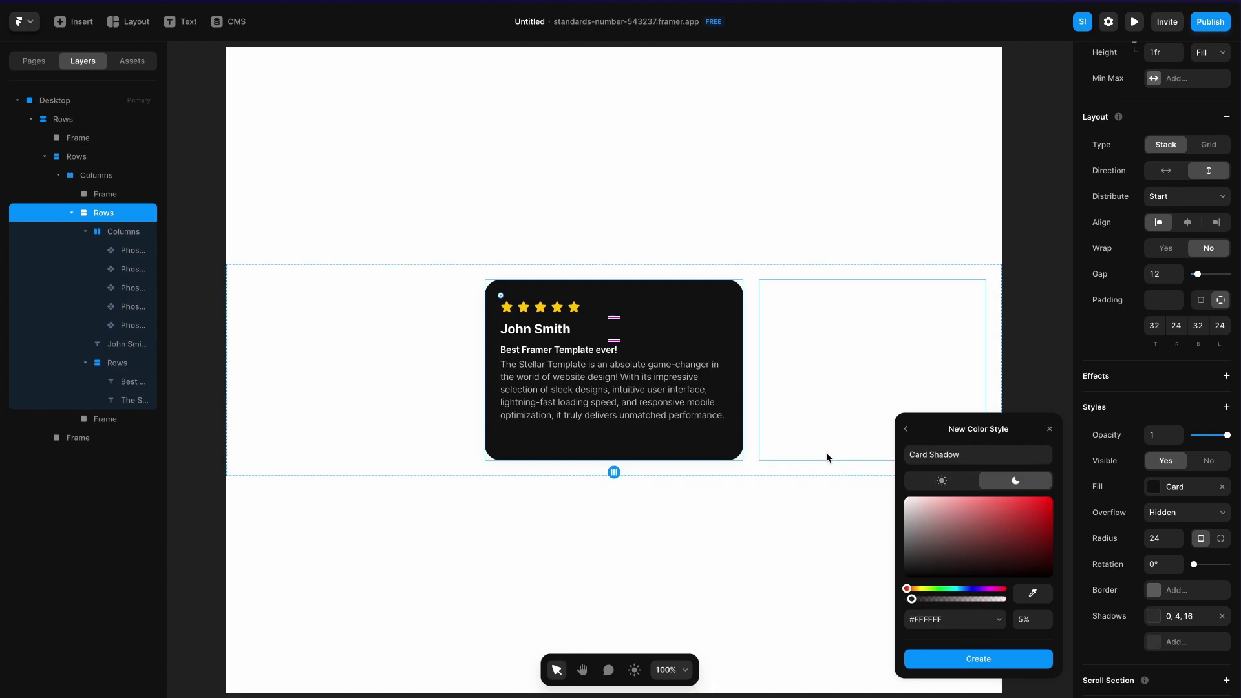
{"action": "left_click", "coordinate": [978, 669]}
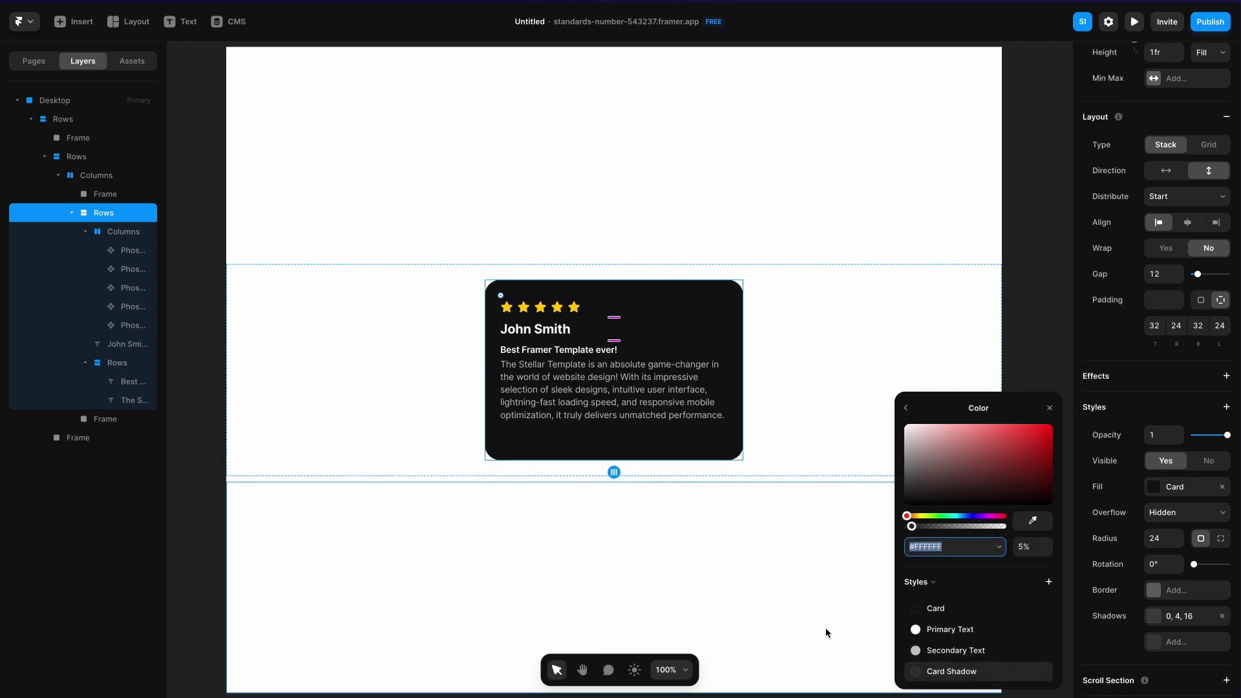
Apply the Card color style to the fill of the Desktop breakpoint
{"action": "left_click", "coordinate": [775, 600]}
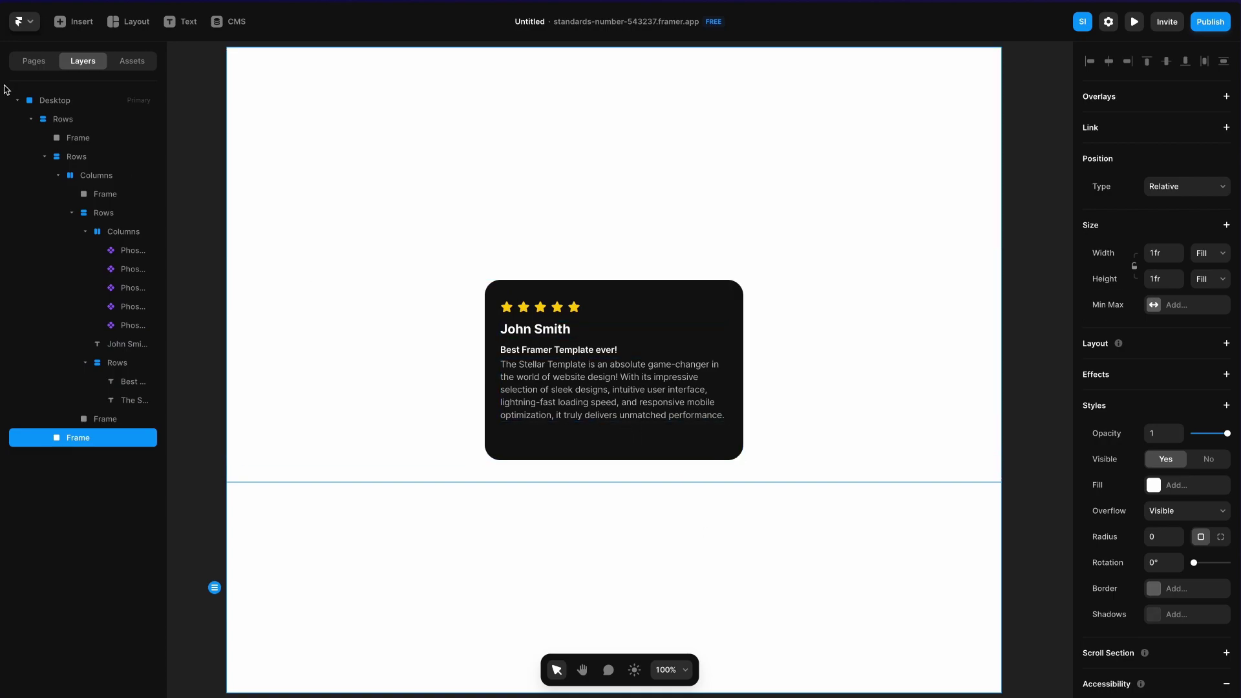
{"action": "left_click", "coordinate": [61, 120]}
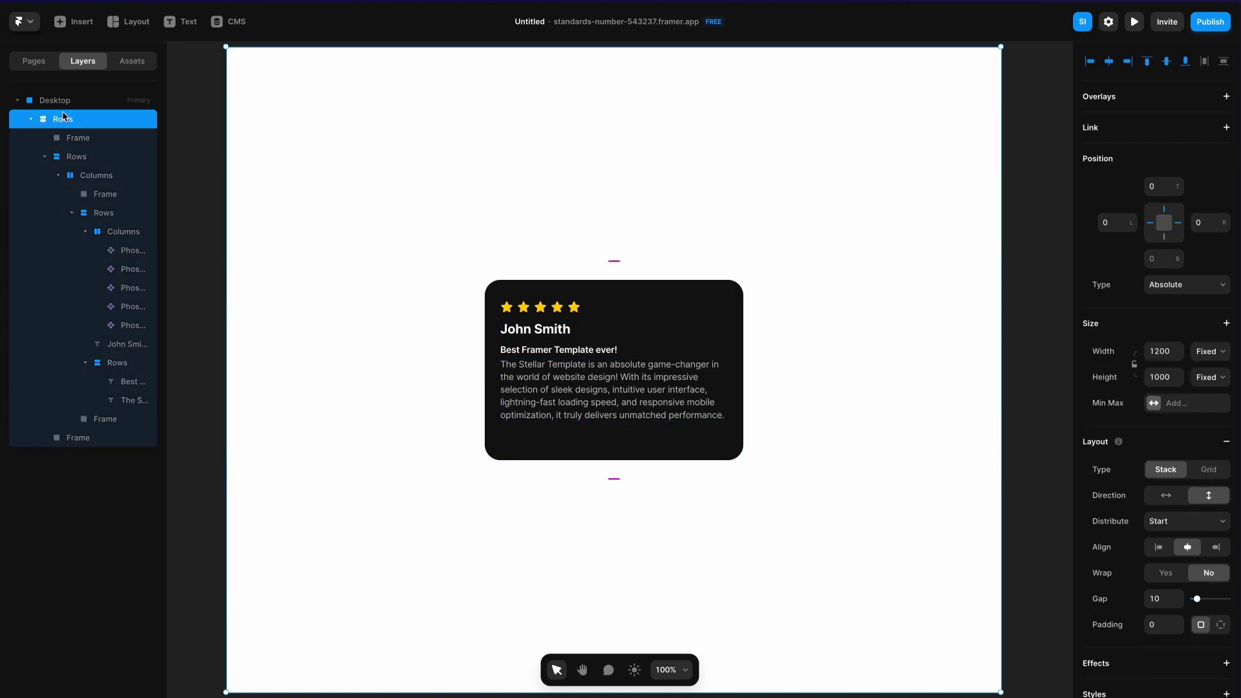
{"action": "left_click", "coordinate": [69, 101]}
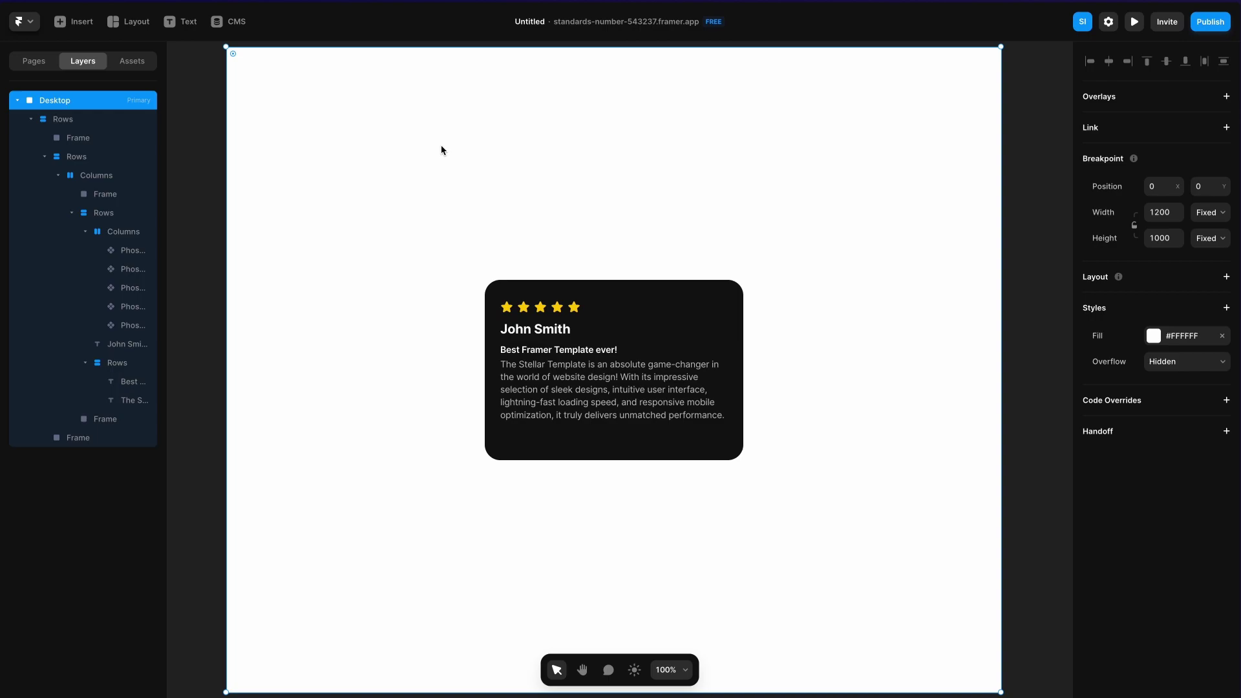
{"action": "left_click", "coordinate": [1162, 338]}
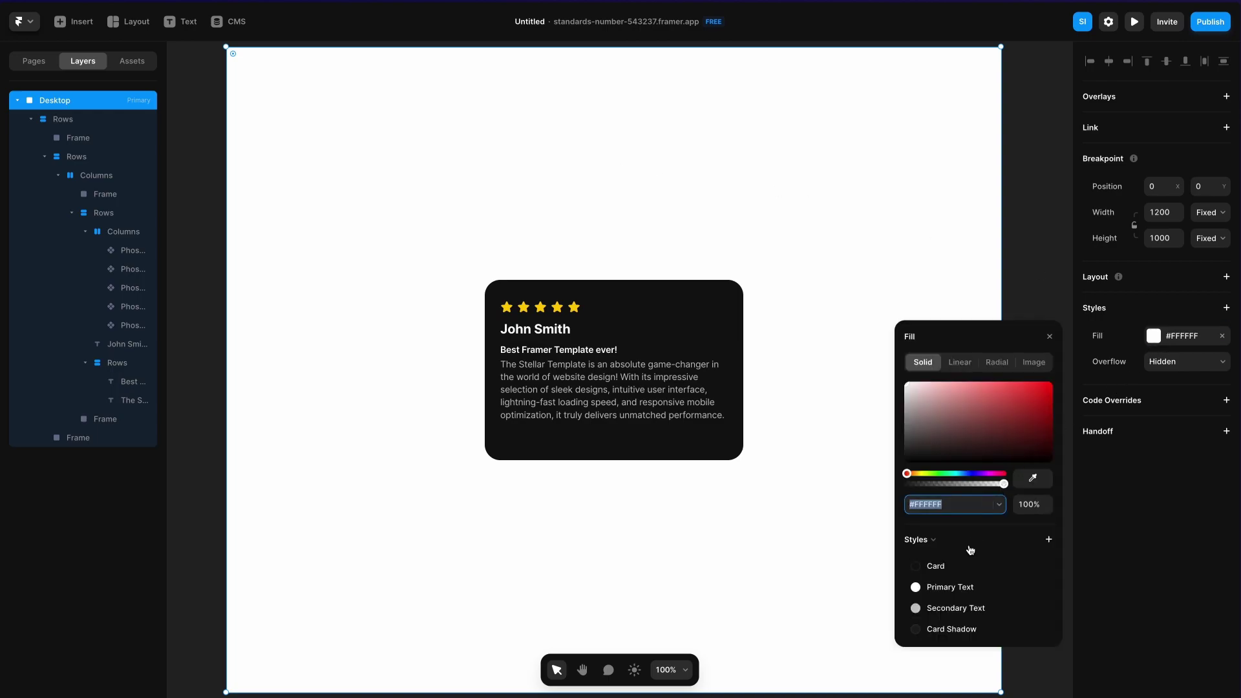
{"action": "left_click", "coordinate": [960, 570]}
{"action": "left_click", "coordinate": [1060, 251]}
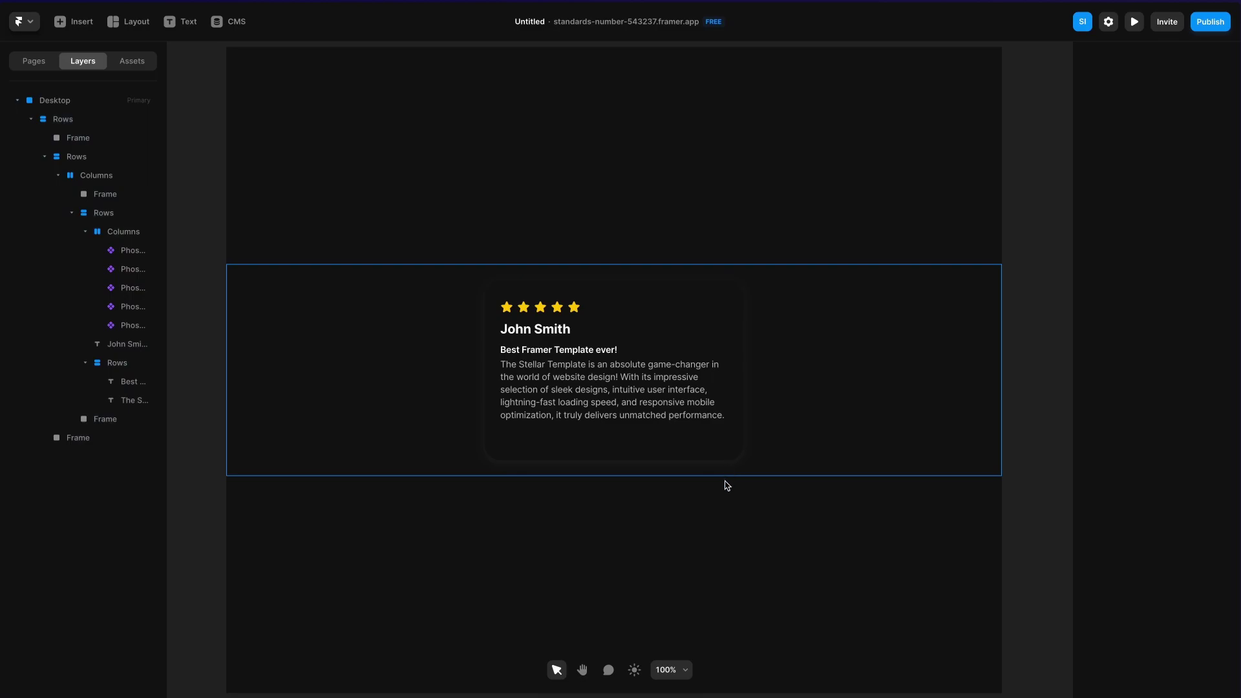
Check the page in both light and dark mode and publish the update to the site
{"action": "left_click", "coordinate": [635, 671]}
{"action": "left_click", "coordinate": [634, 670]}
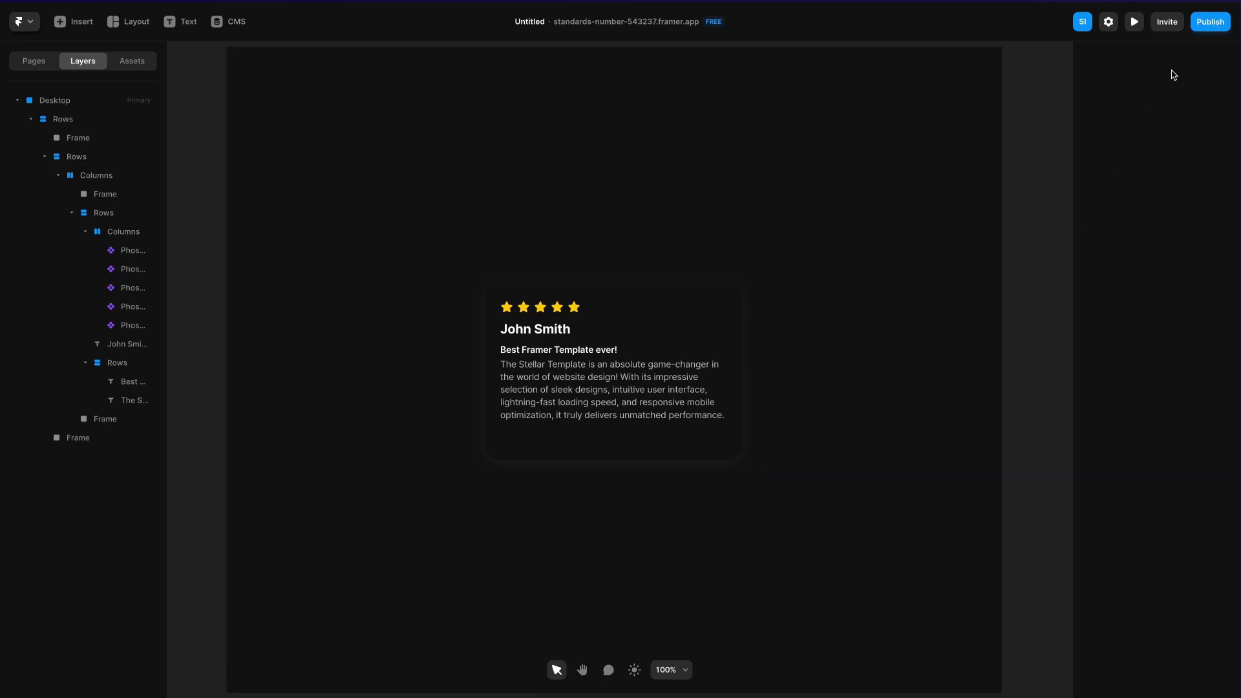
{"action": "left_click", "coordinate": [1208, 23]}
{"action": "left_click", "coordinate": [1187, 138]}
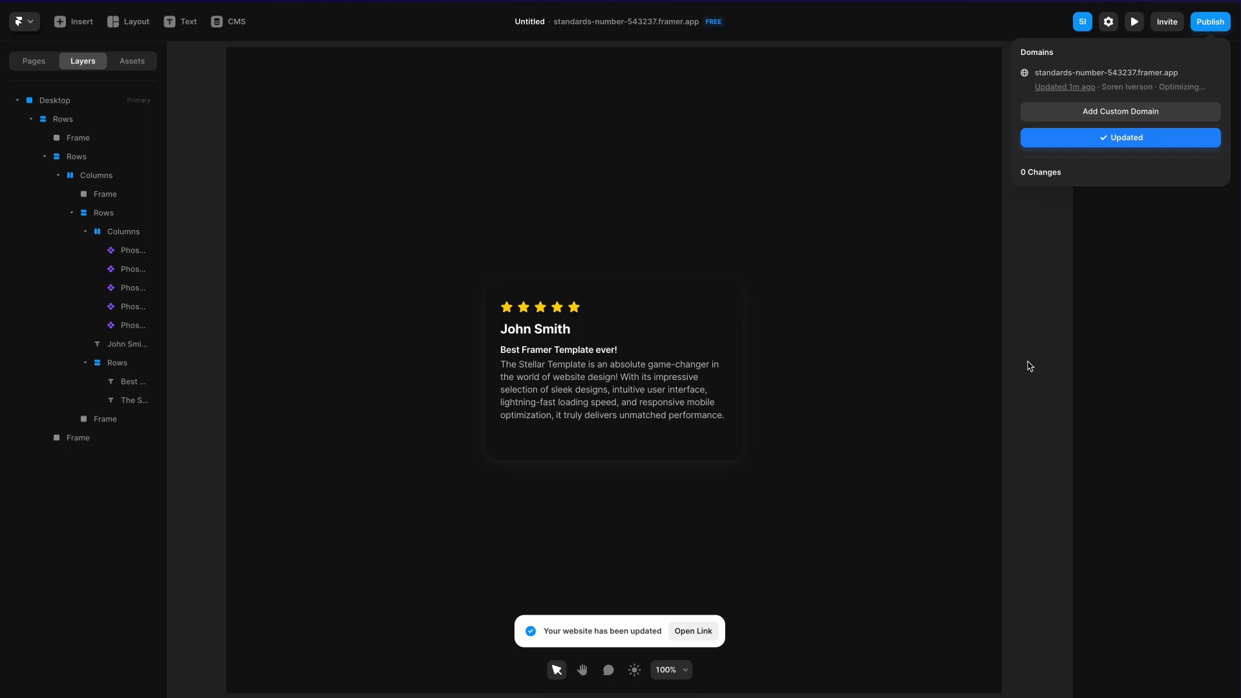
{"action": "left_click", "coordinate": [1074, 75]}
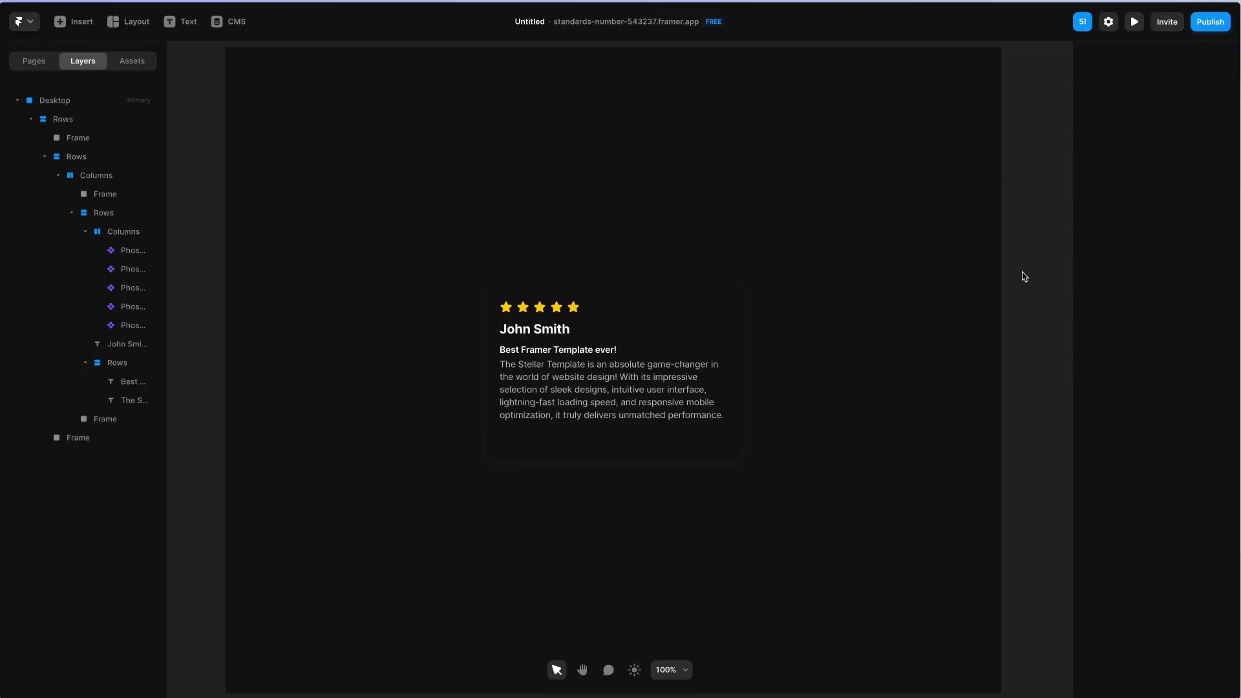
Open the card's fill settings to review the available color styles
{"action": "left_click", "coordinate": [715, 305]}
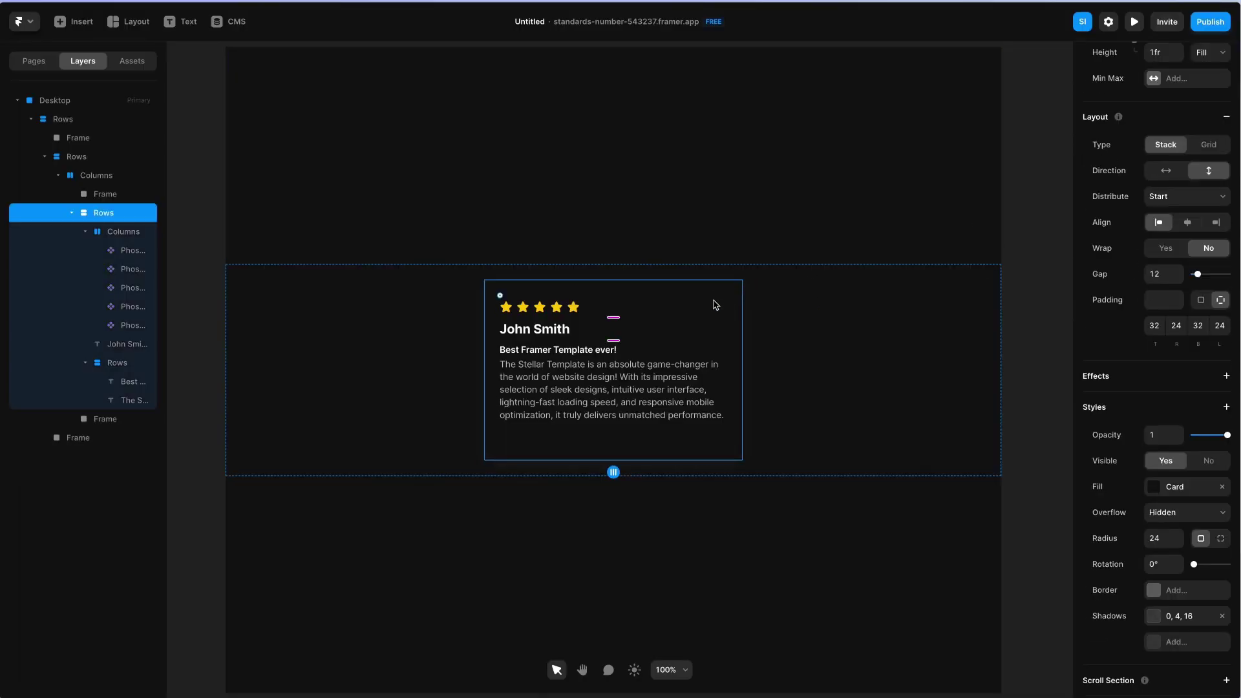
{"action": "left_click", "coordinate": [1163, 489]}
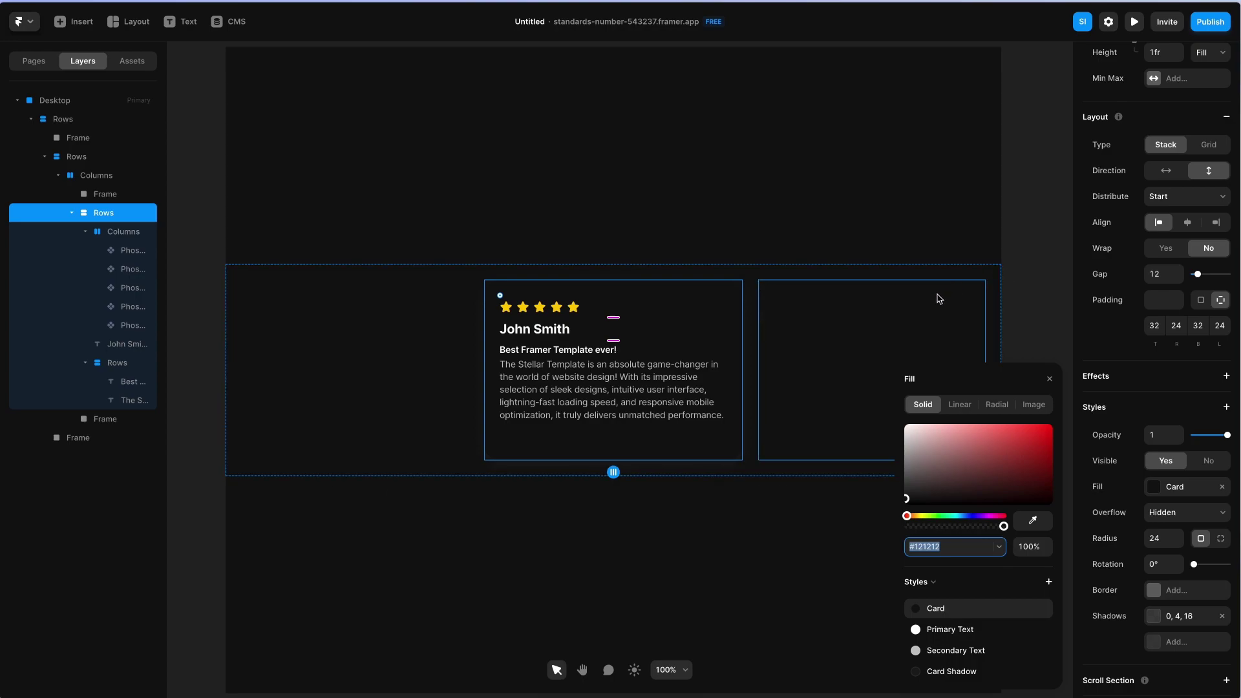
{"action": "left_click", "coordinate": [1034, 265]}
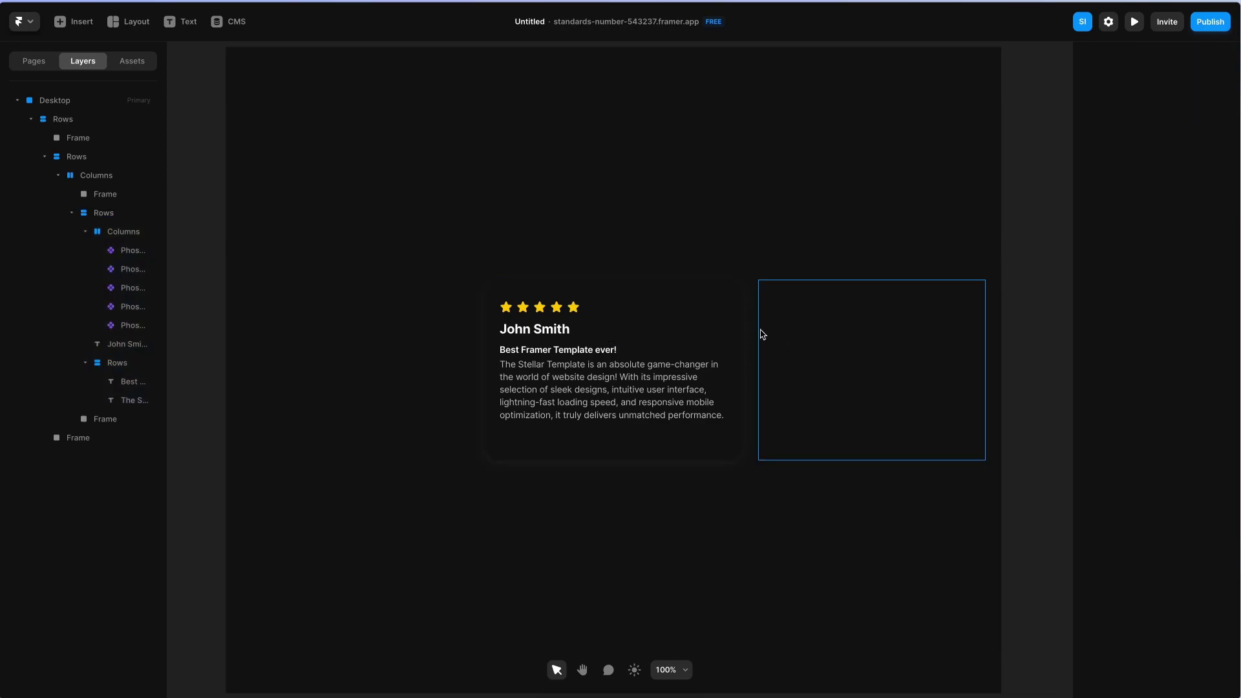
Duplicate the testimonial card twice to make a row of three cards
{"action": "left_click", "coordinate": [729, 319]}
{"action": "key", "text": "ctrl+d"}
{"action": "key", "text": "ctrl+d"}
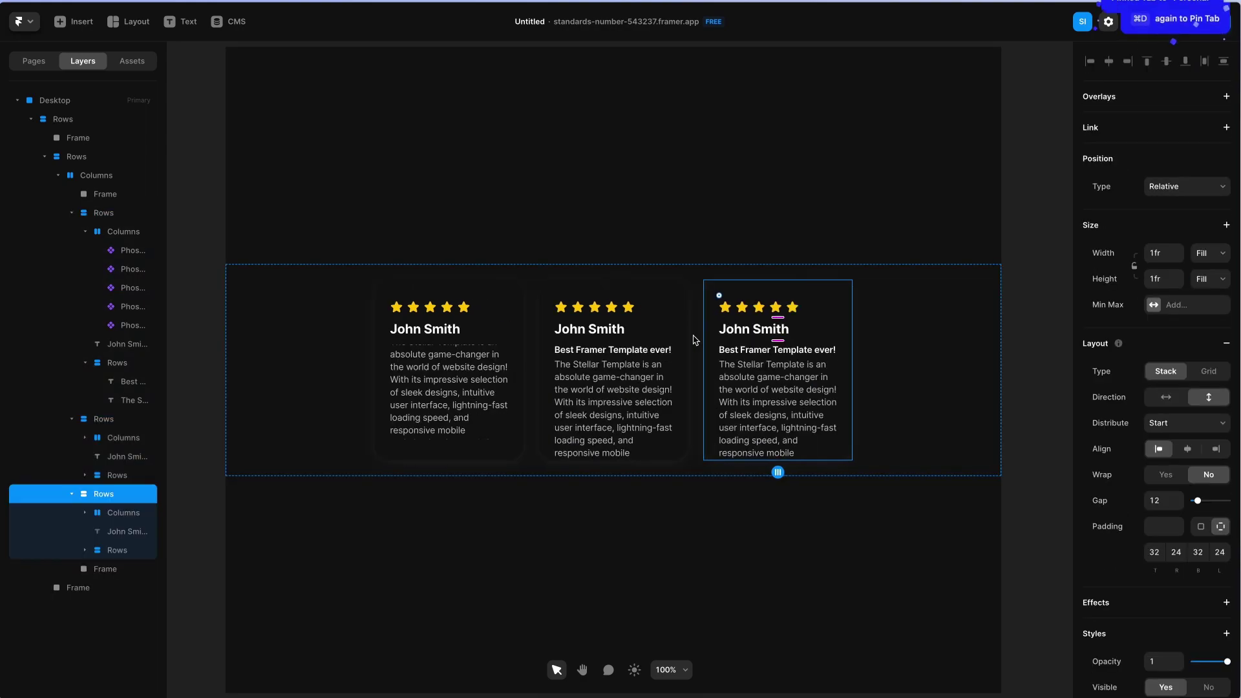
Delete the two empty frames on either side of the testimonial cards
{"action": "left_click", "coordinate": [327, 358]}
{"action": "left_click", "coordinate": [894, 351], "text": "shift"}
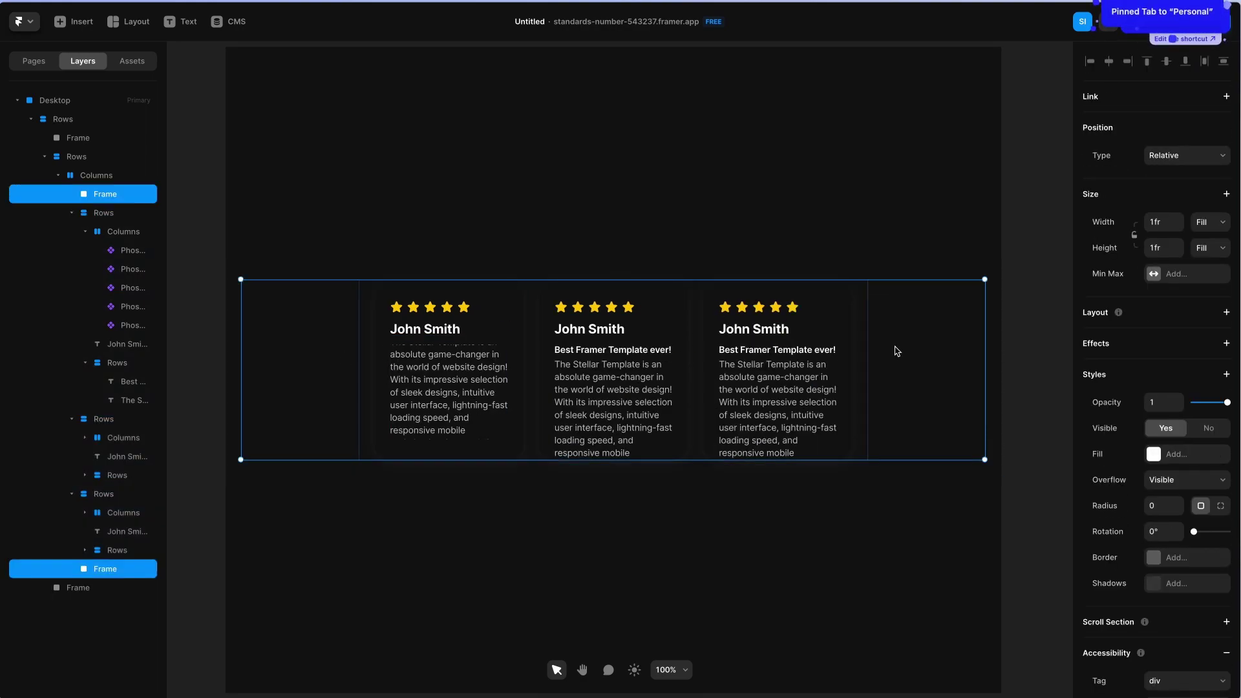
{"action": "key", "text": "Delete"}
Try #A200FF as the dark mode color of the Primary Text style, and undo the change
{"action": "left_click", "coordinate": [949, 326]}
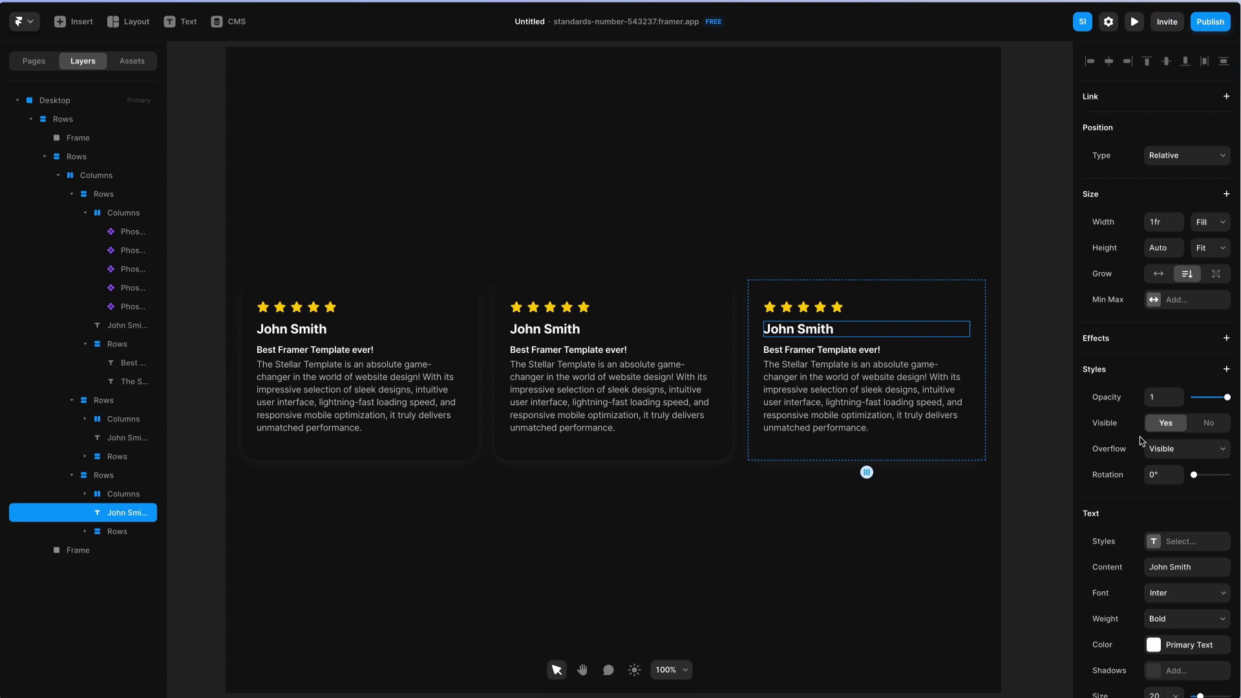
{"action": "left_click", "coordinate": [1154, 647]}
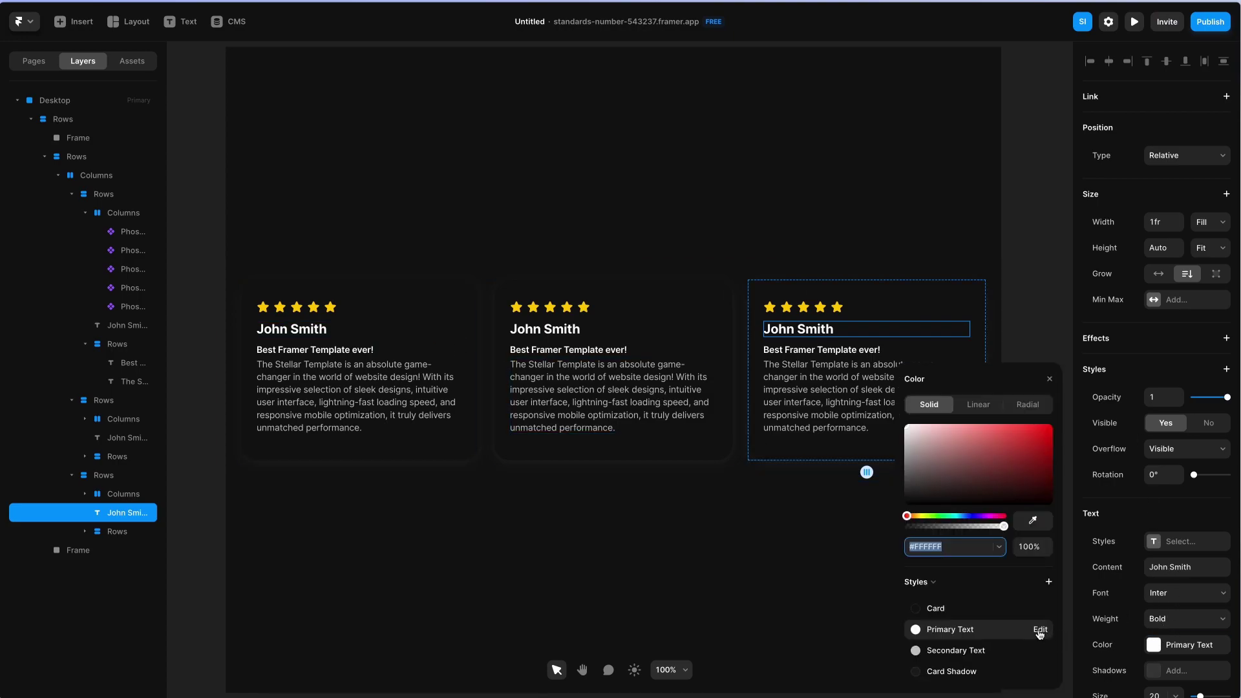
{"action": "left_click", "coordinate": [1041, 631]}
{"action": "left_click", "coordinate": [980, 540]}
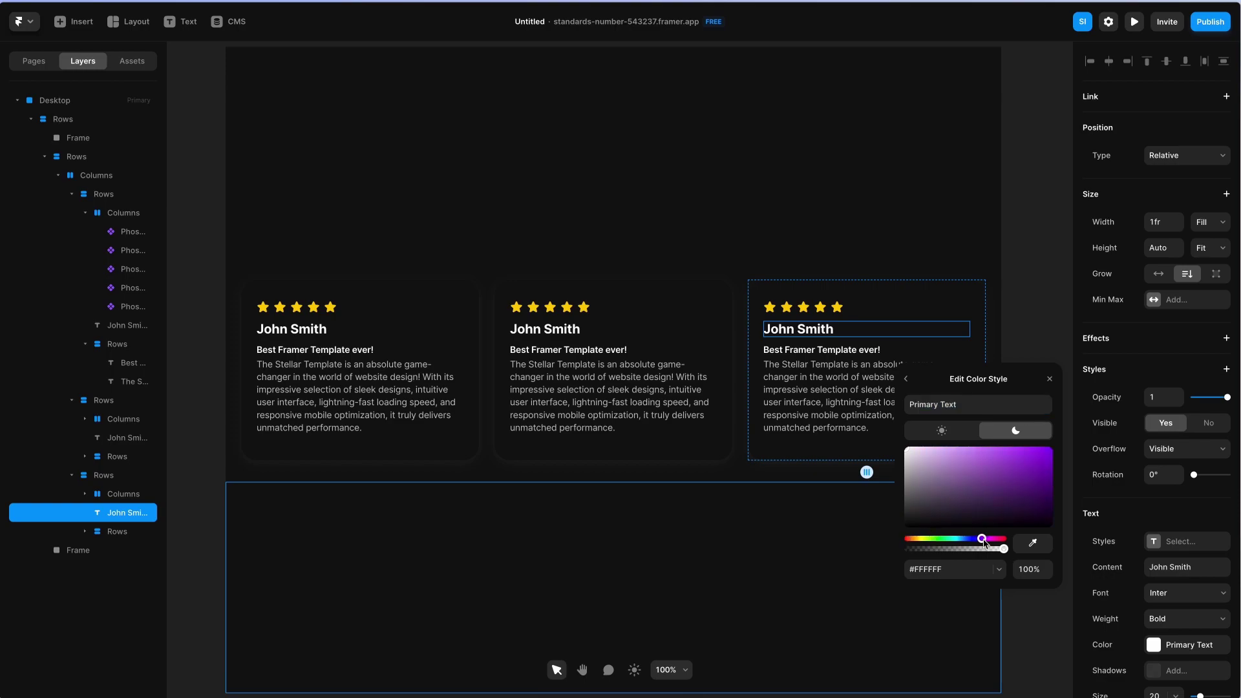
{"action": "left_click", "coordinate": [1025, 457]}
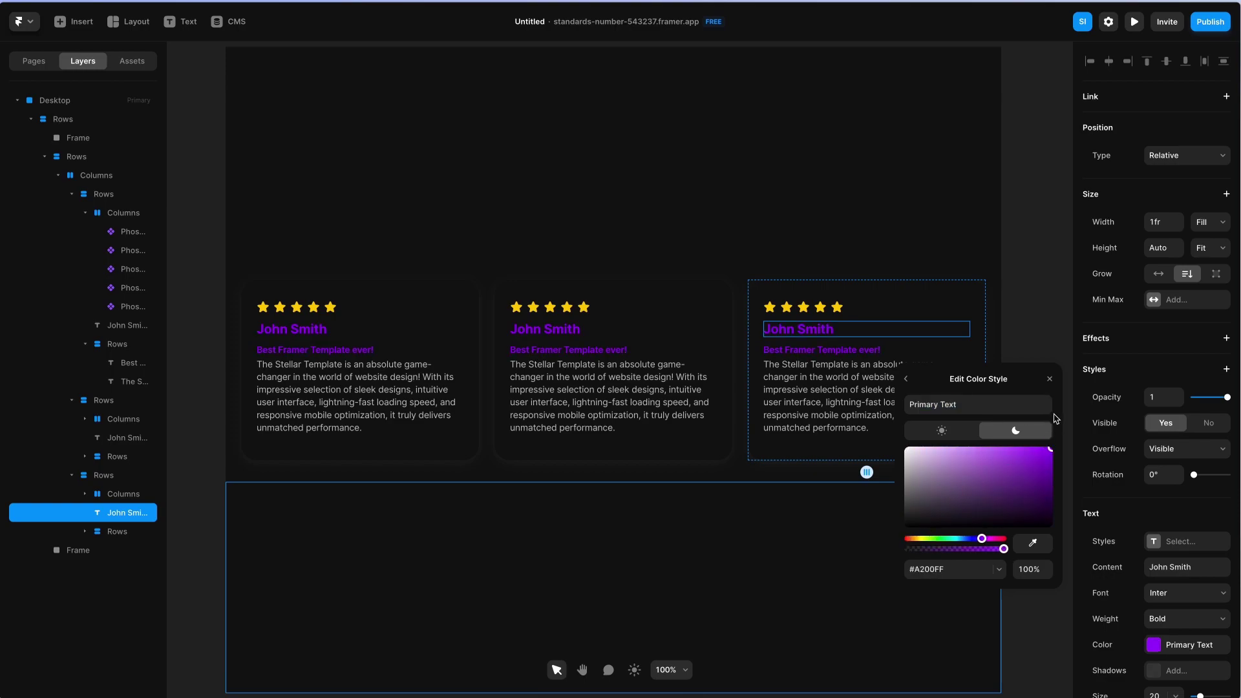
{"action": "left_click", "coordinate": [1015, 245]}
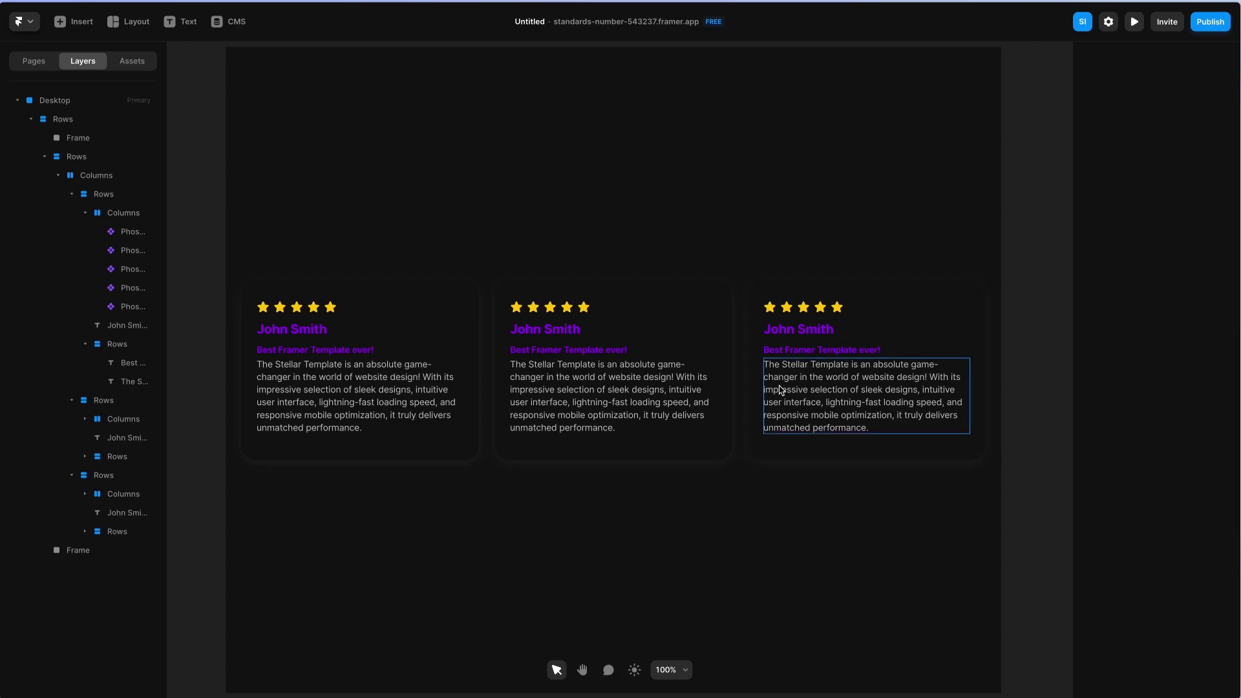
{"action": "key", "text": "ctrl+z"}
{"action": "left_click", "coordinate": [1057, 331]}
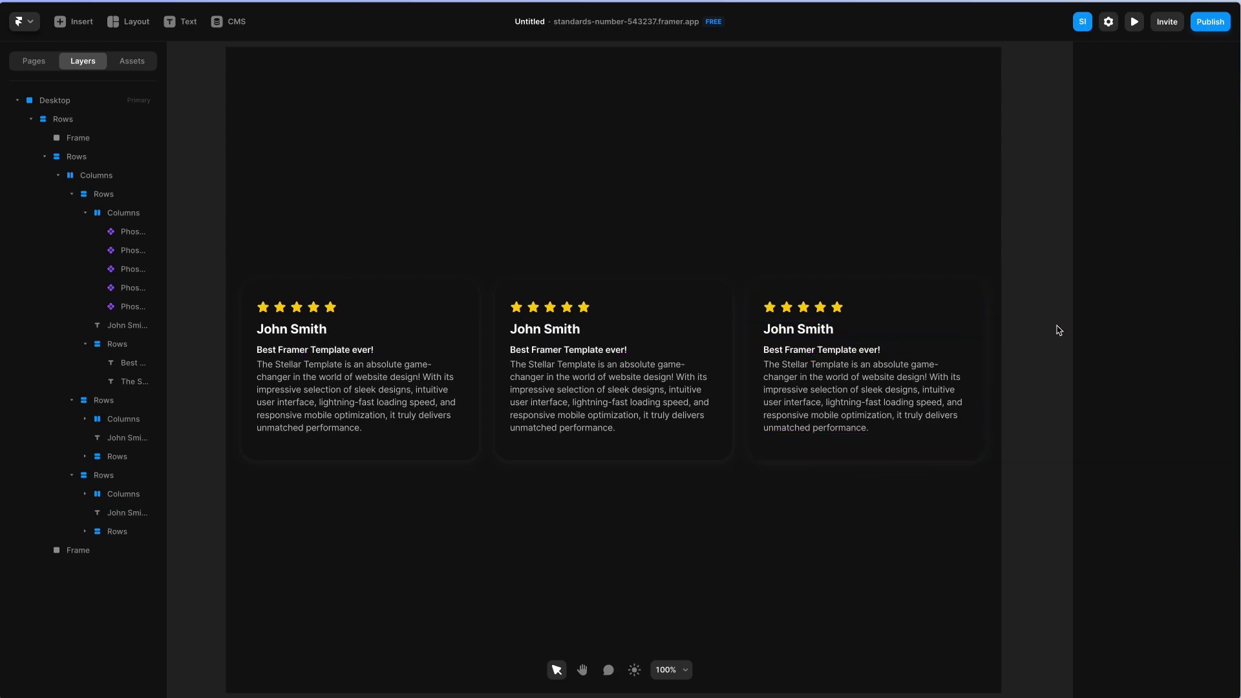